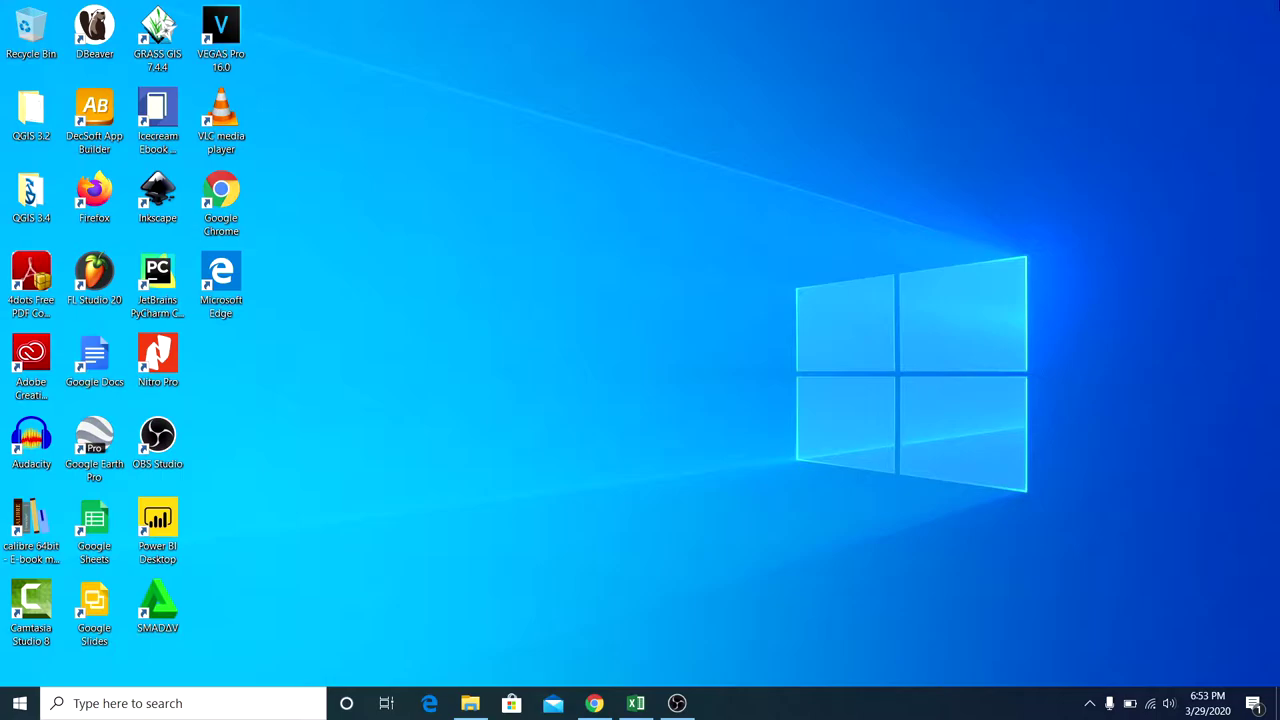
Return to the Isomo rya 5 workbook and enter =COUNT(B2:B6) in cell B8.
left_click(636, 703)
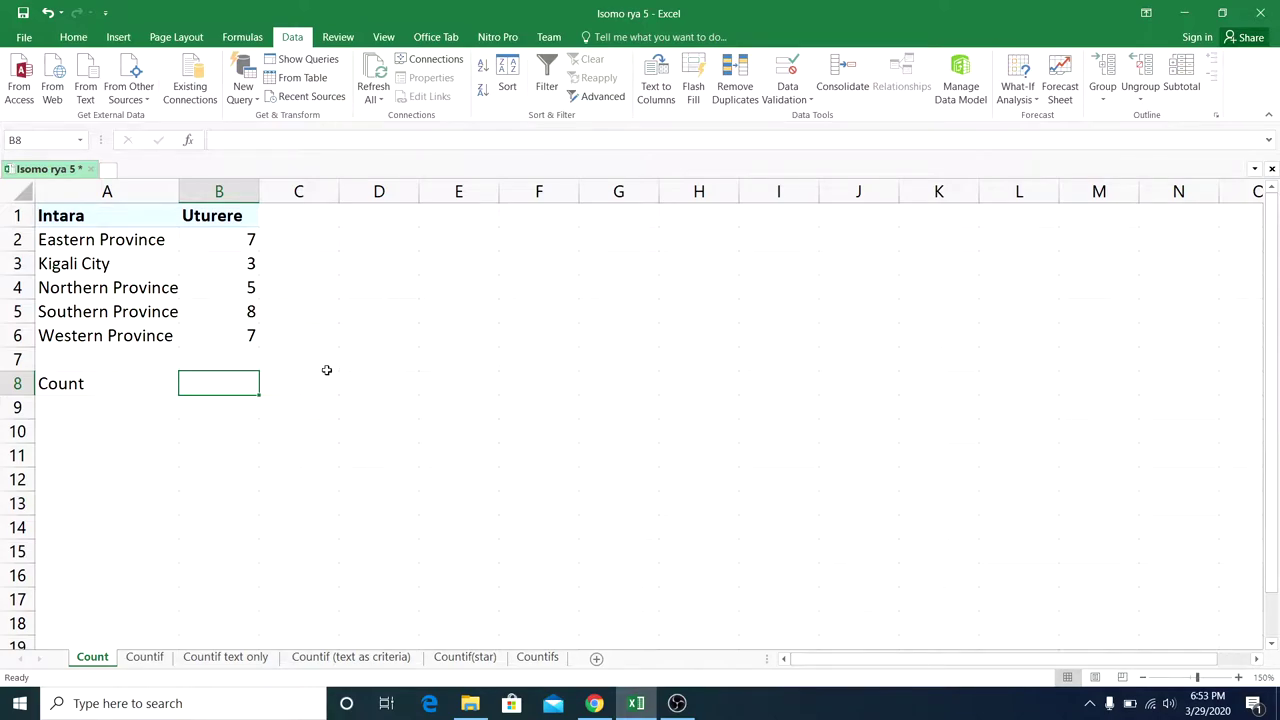
left_click_drag(232, 242, 234, 339)
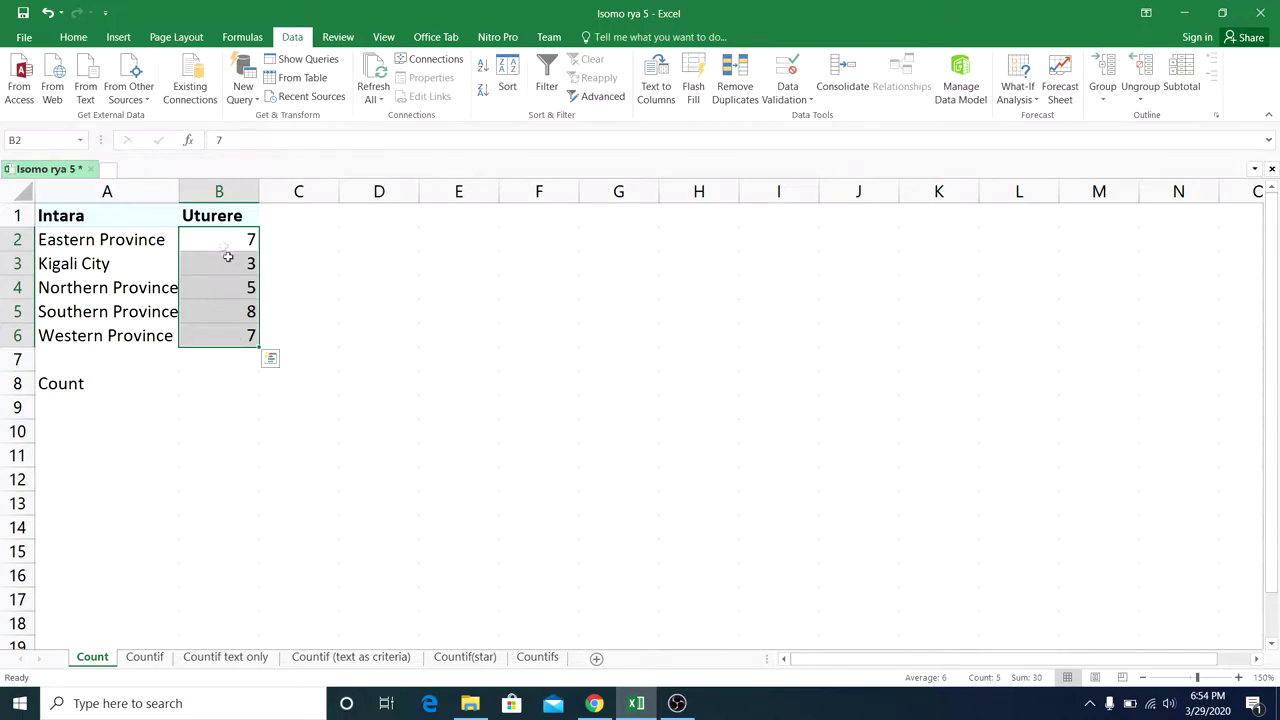
left_click(223, 382)
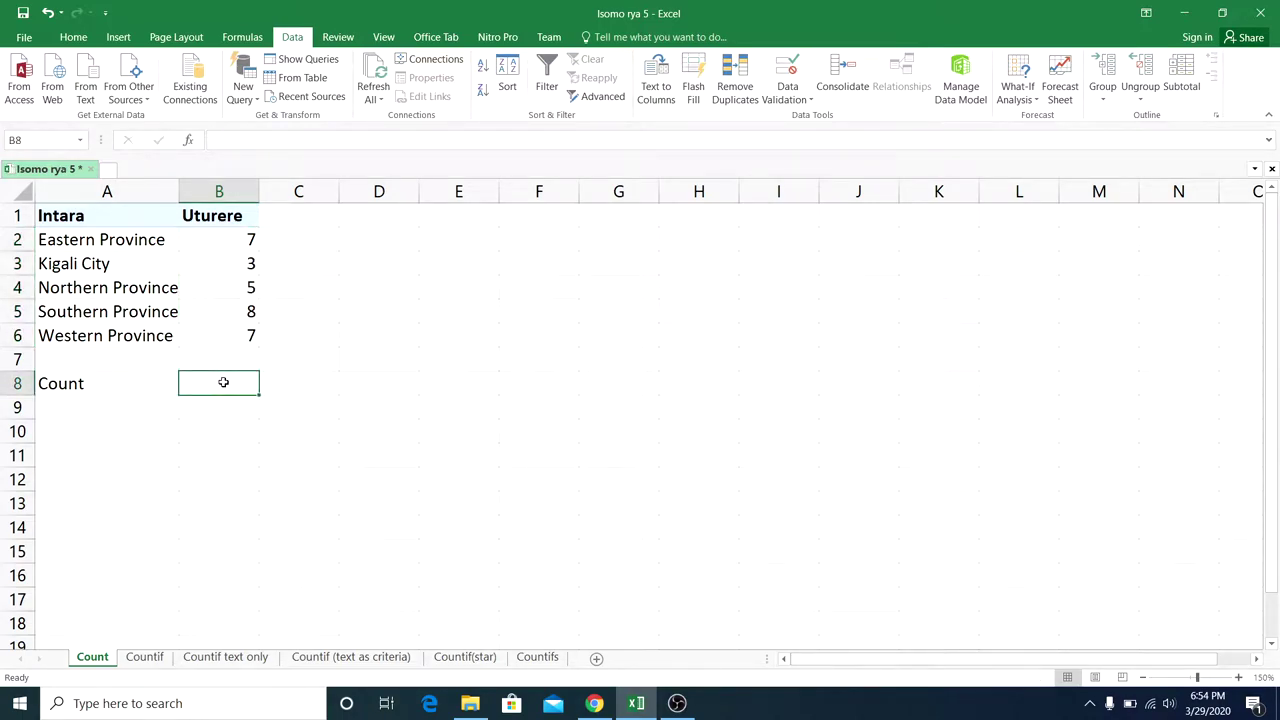
type("=count")
double_click(225, 405)
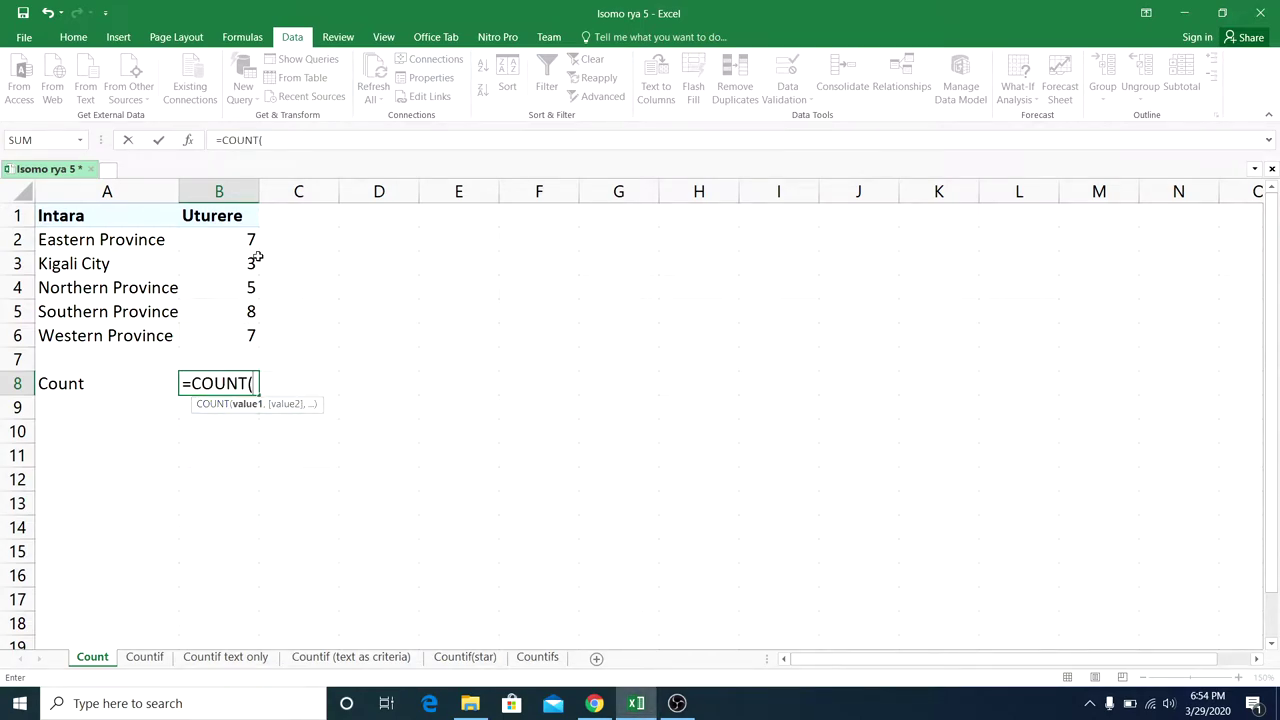
left_click_drag(250, 240, 250, 335)
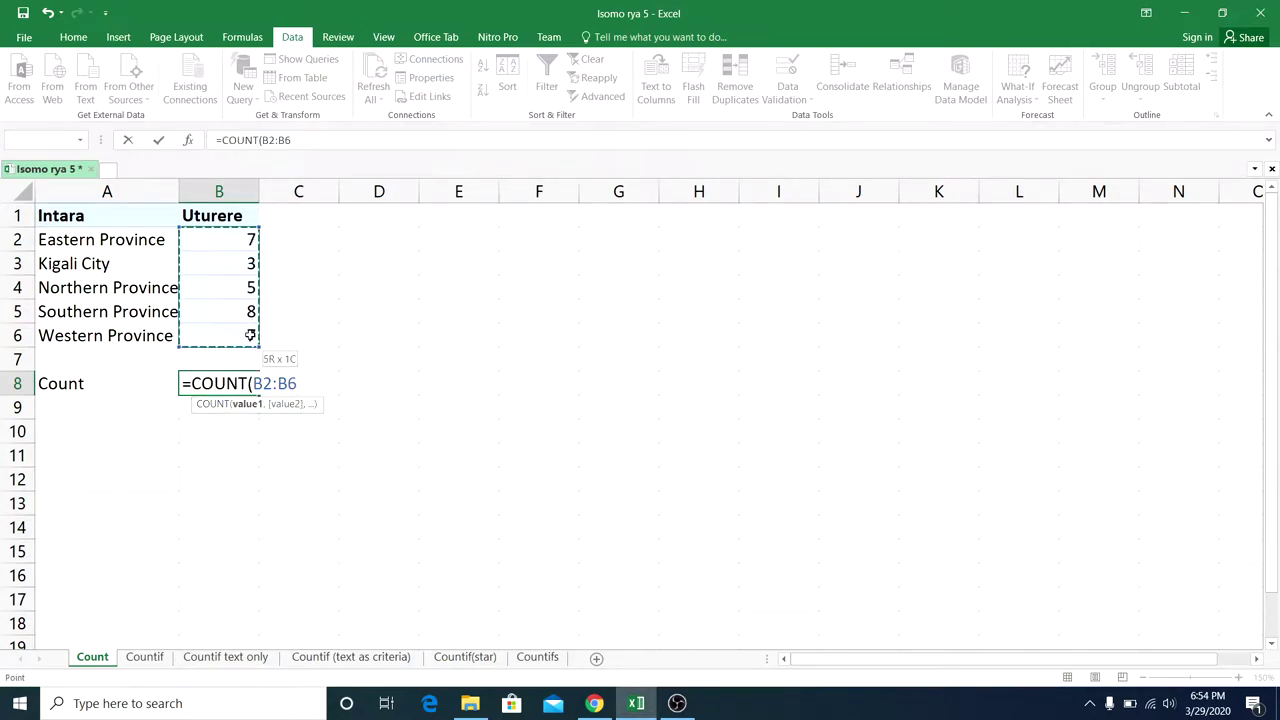
type(")")
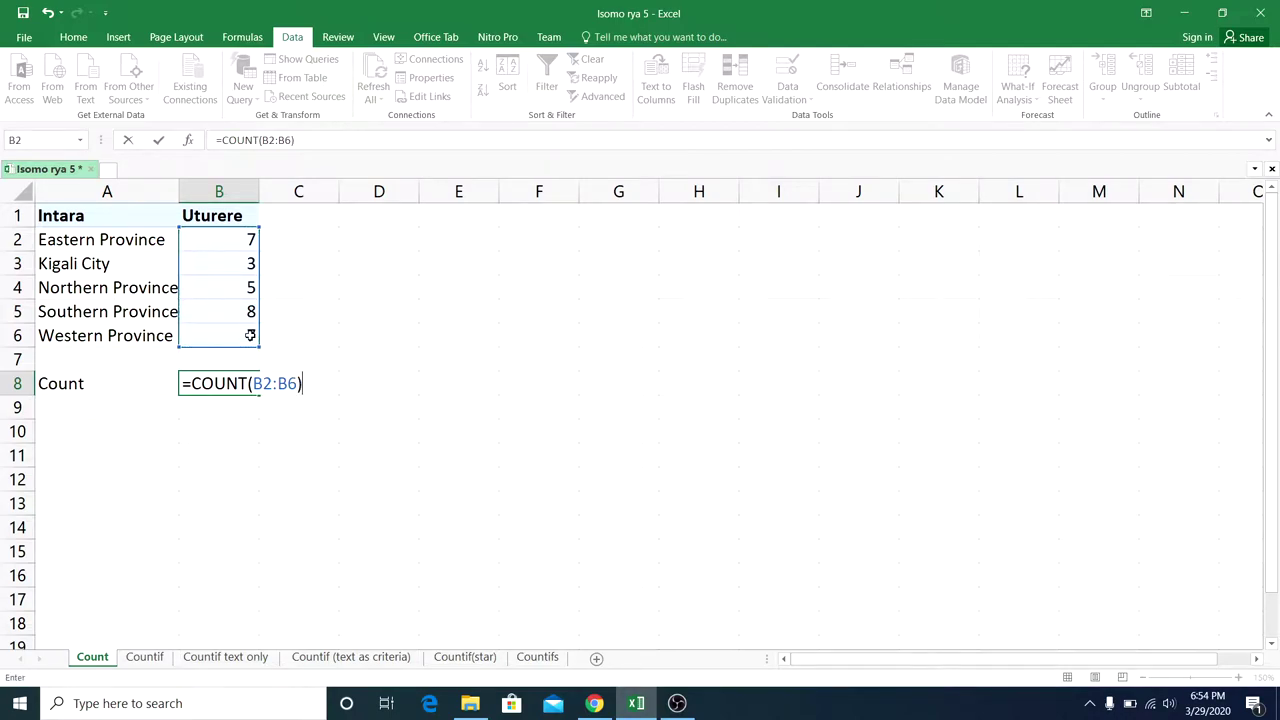
key("Return")
Test the count by clearing B3 and re-entering 3, so B8 shows 5 again.
left_click(247, 383)
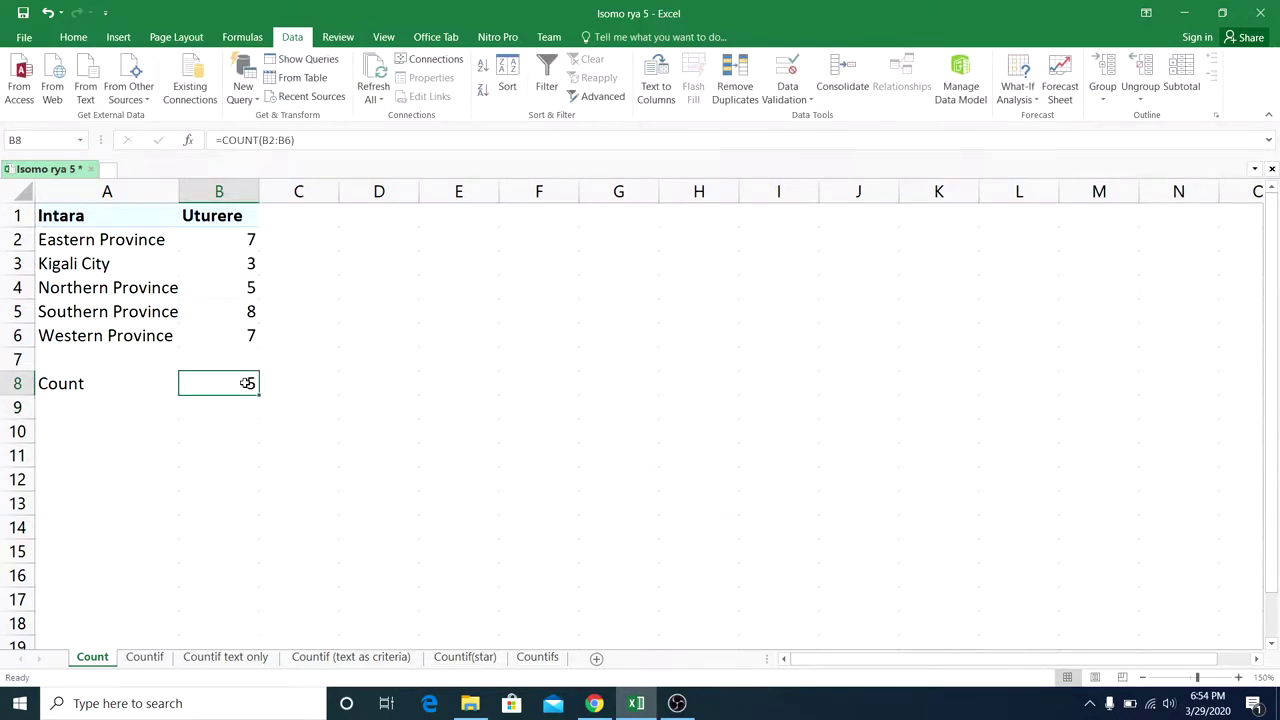
left_click(255, 263)
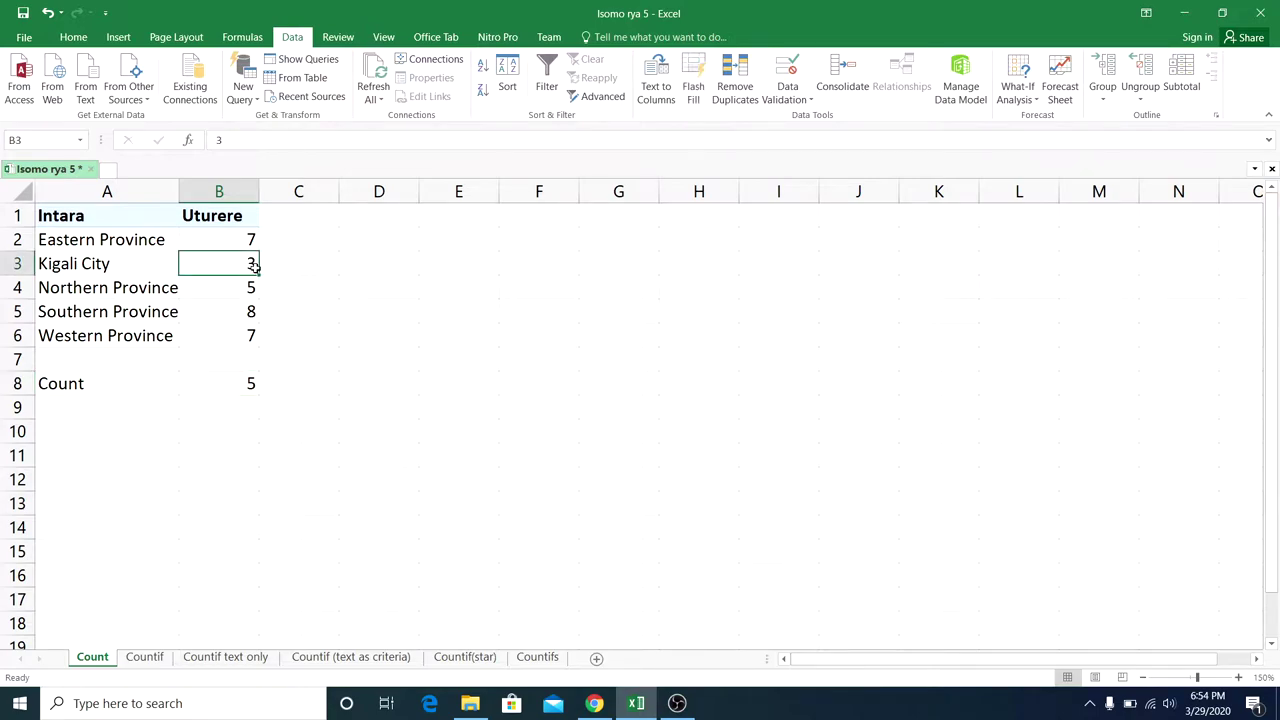
key("Delete")
type("3")
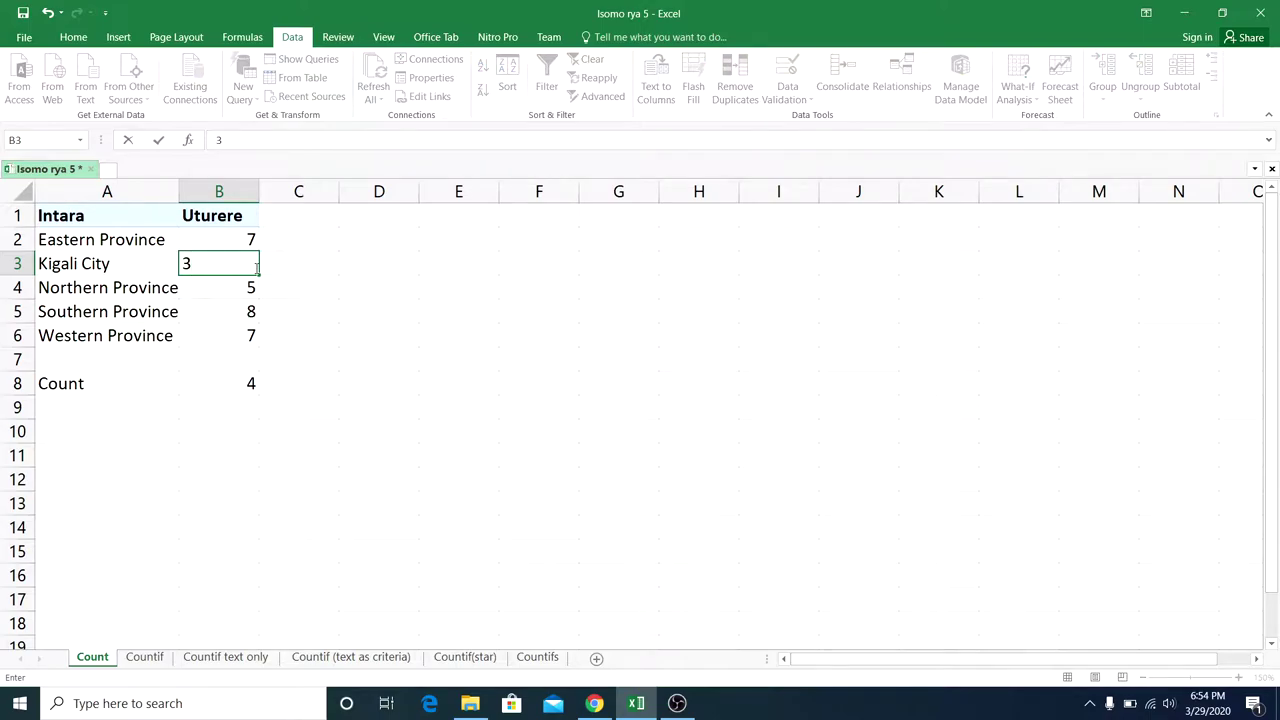
key("Return")
left_click(440, 329)
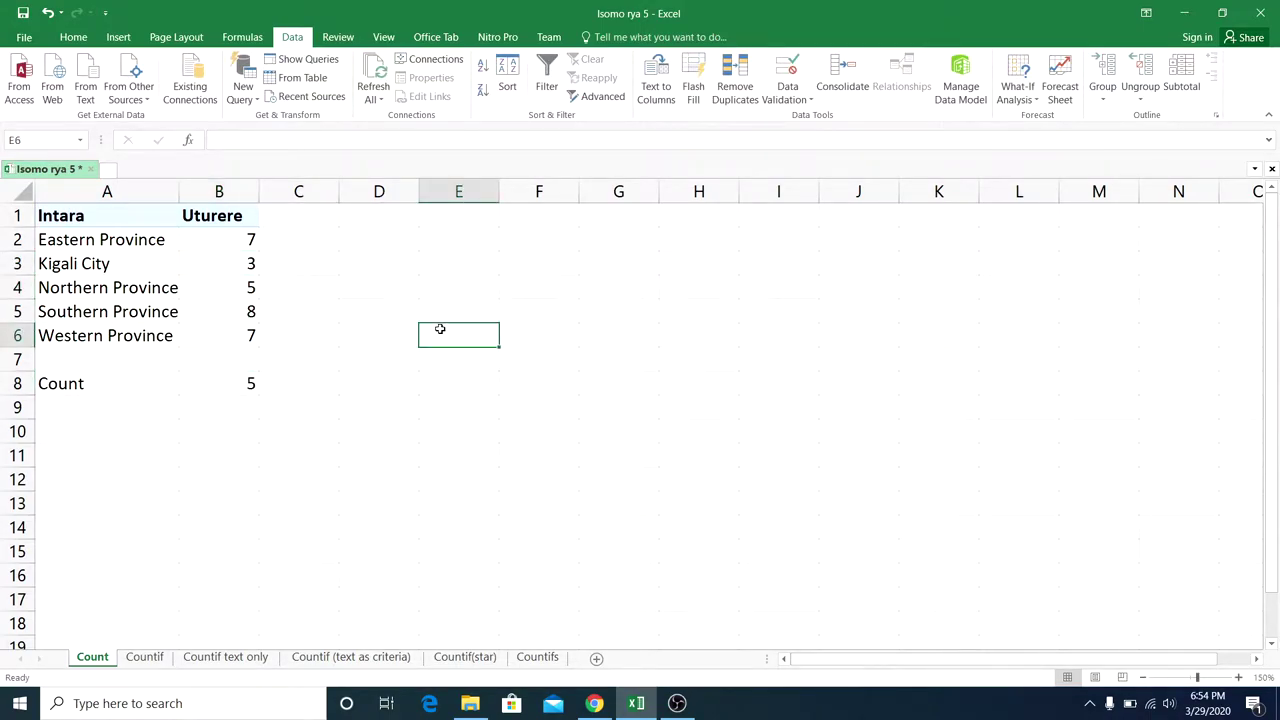
Switch to the Countif sheet and browse the district Imirenge table, including Kirehe's 12.
key("ctrl+Page_Down")
scroll(434, 286, "up", 2)
scroll(434, 286, "up", 5)
scroll(434, 286, "up", 3)
scroll(434, 286, "down", 3)
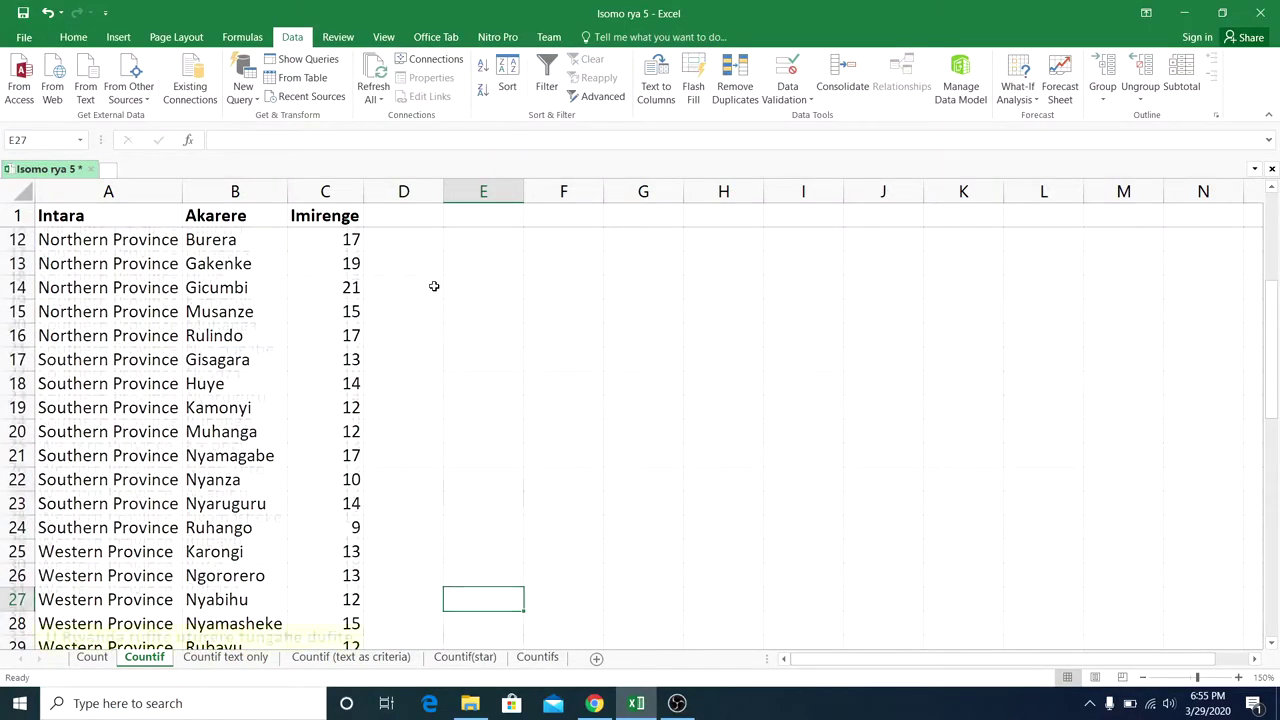
scroll(434, 286, "down", 3)
scroll(434, 286, "down", 1)
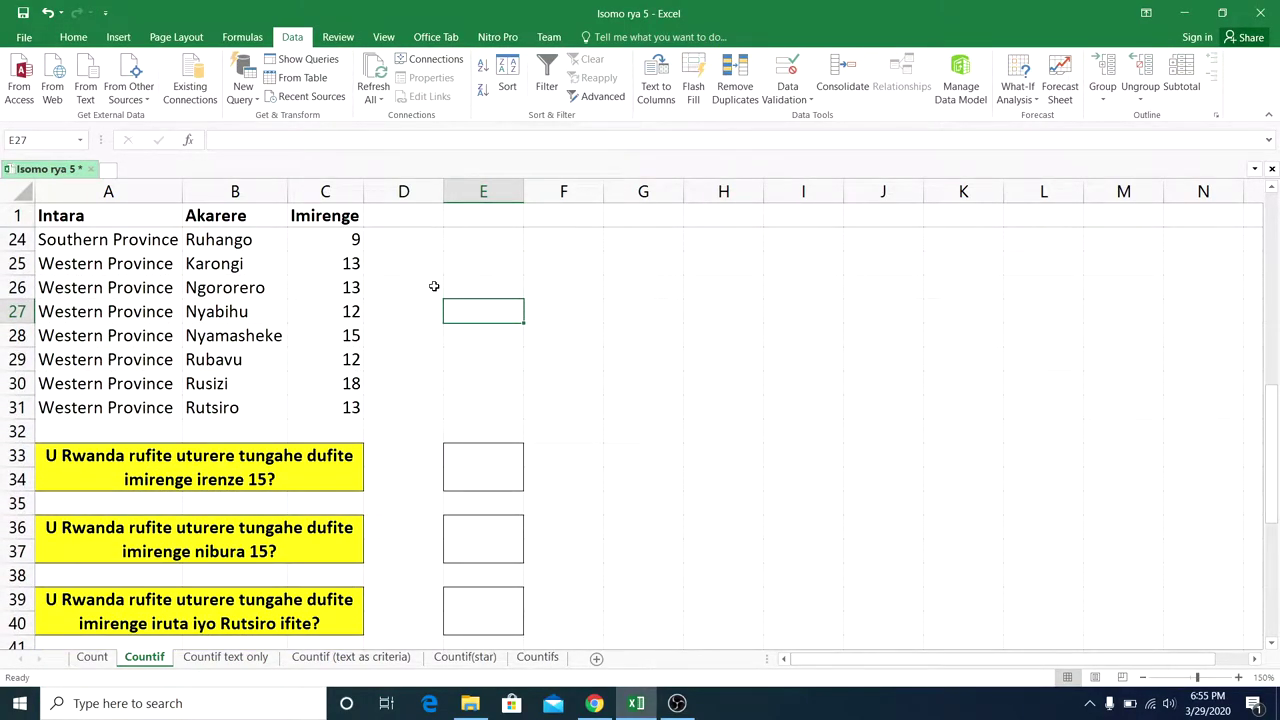
scroll(434, 286, "up", 8)
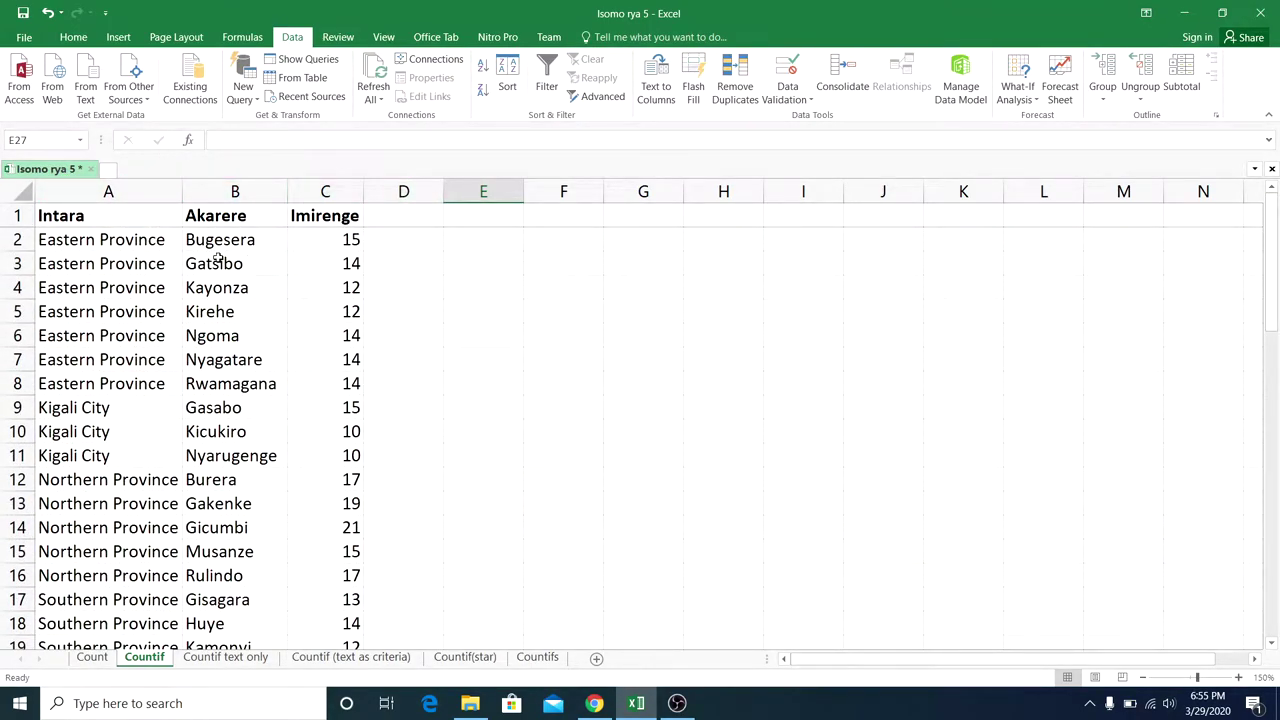
left_click_drag(323, 263, 200, 316)
left_click(200, 316)
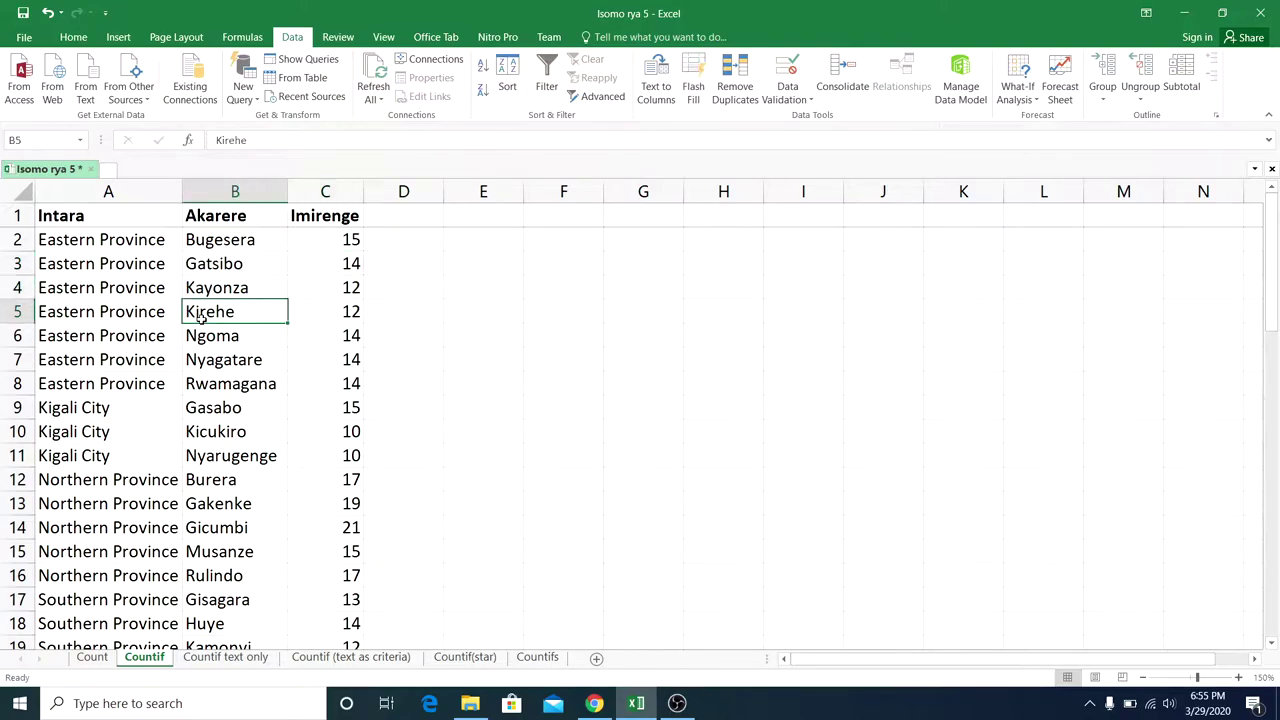
left_click(328, 318)
Scroll down to the yellow questions and select answer cell E33 for the first one.
scroll(575, 353, "down", 4)
scroll(575, 353, "down", 3)
scroll(575, 353, "down", 1)
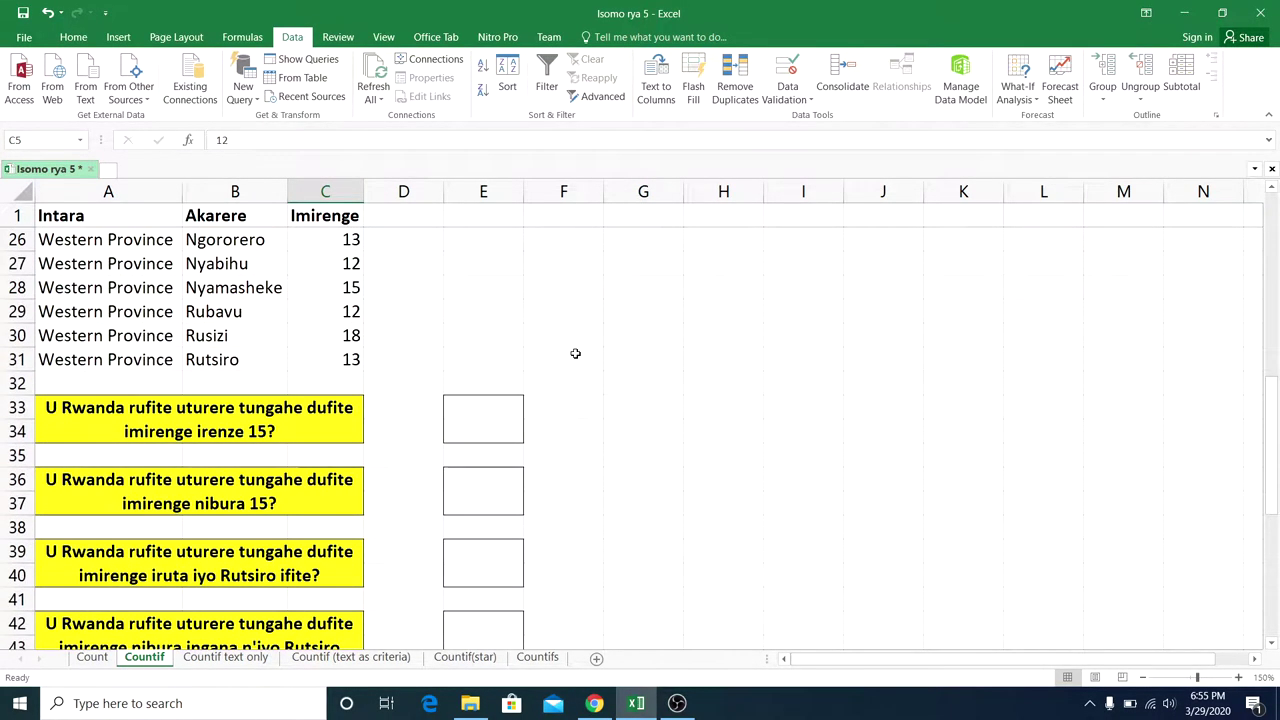
left_click(273, 411)
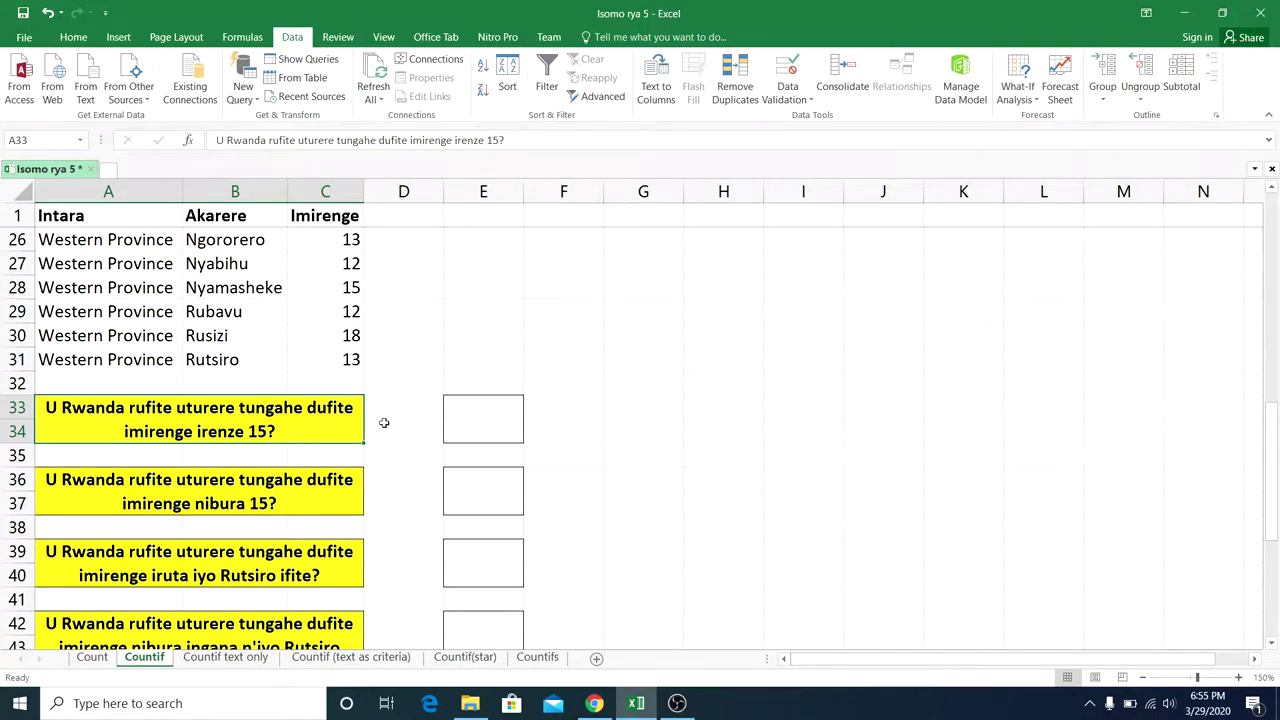
left_click(473, 427)
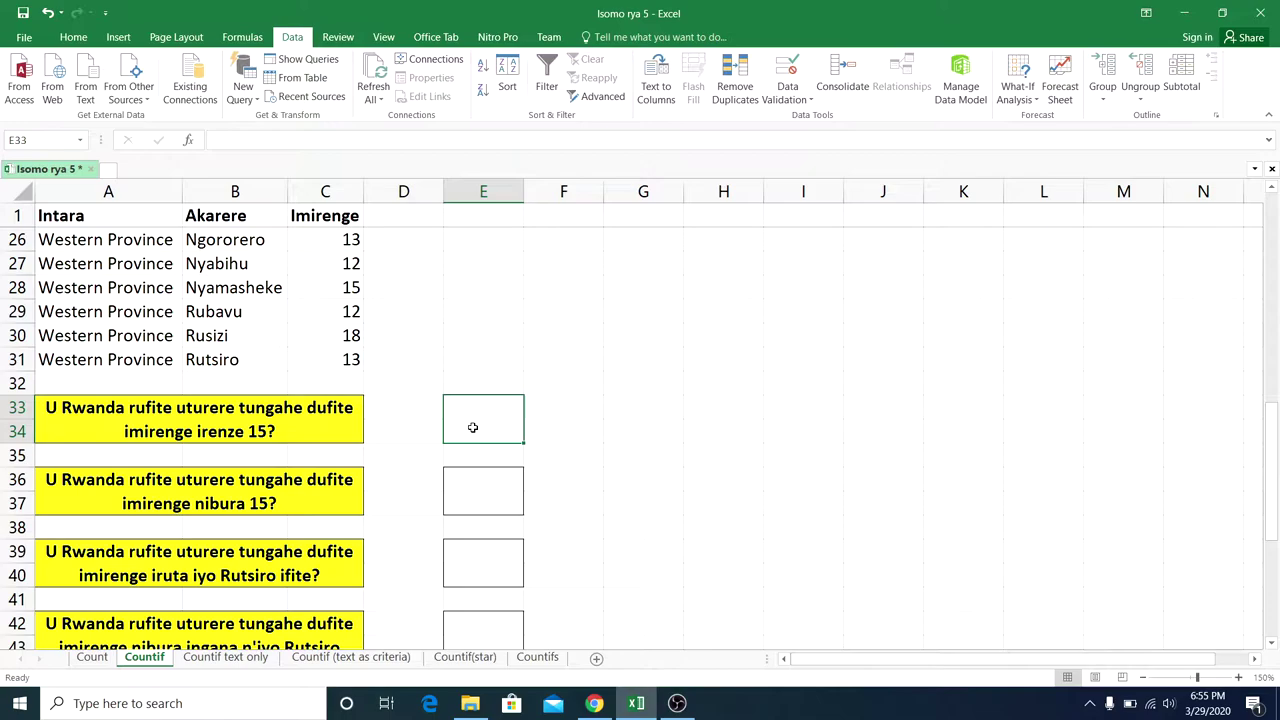
In E33, begin a =COUNTIF( formula using the Imirenge range C2:C31.
key("alt+h")
type("=cou")
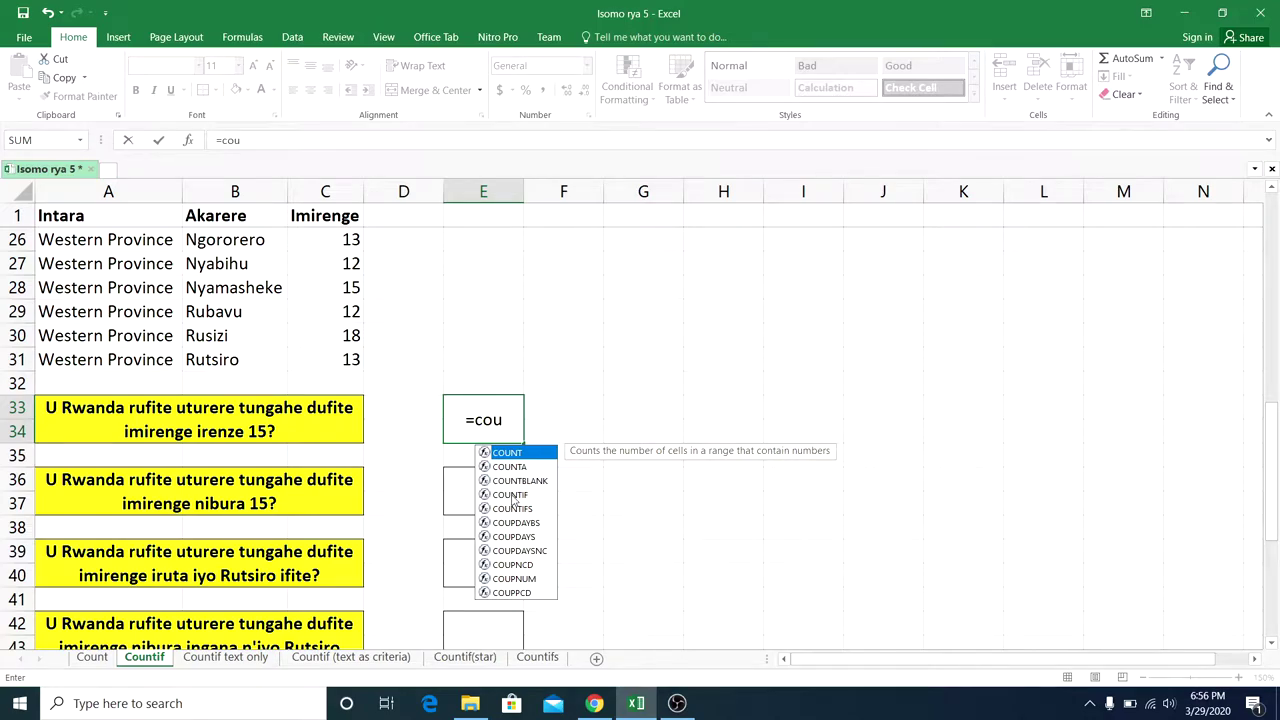
double_click(510, 495)
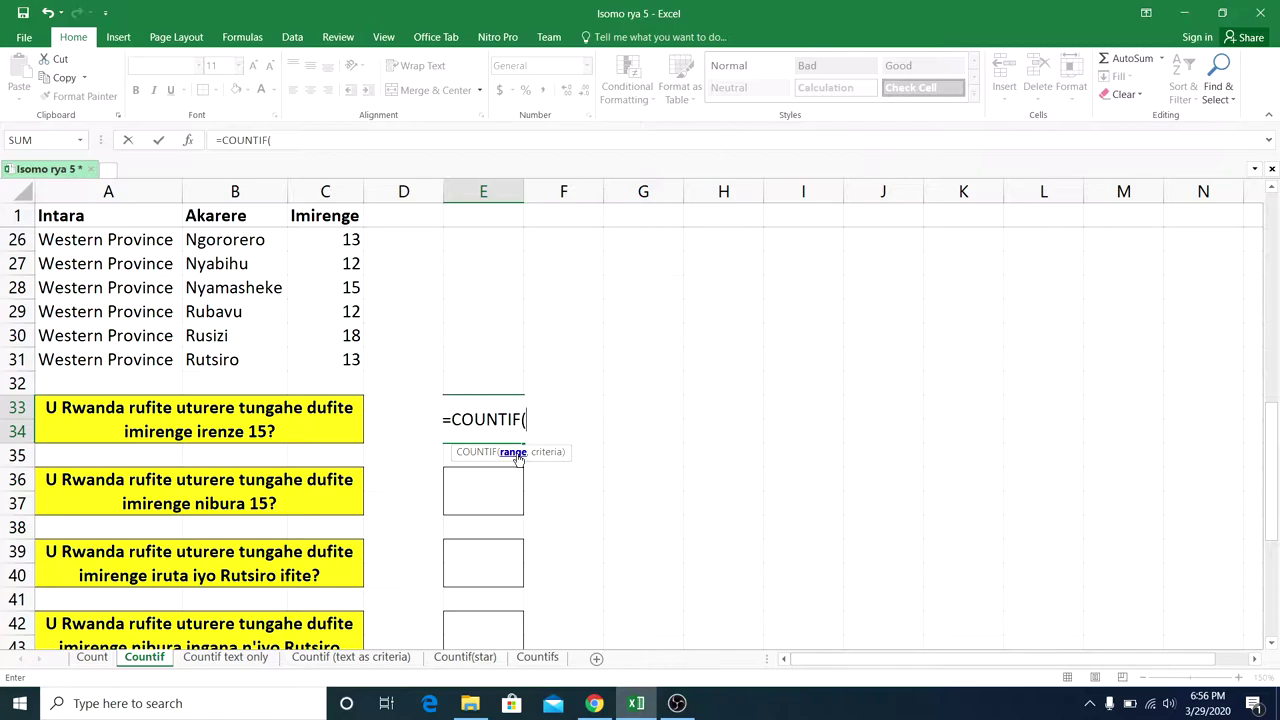
left_click(343, 360)
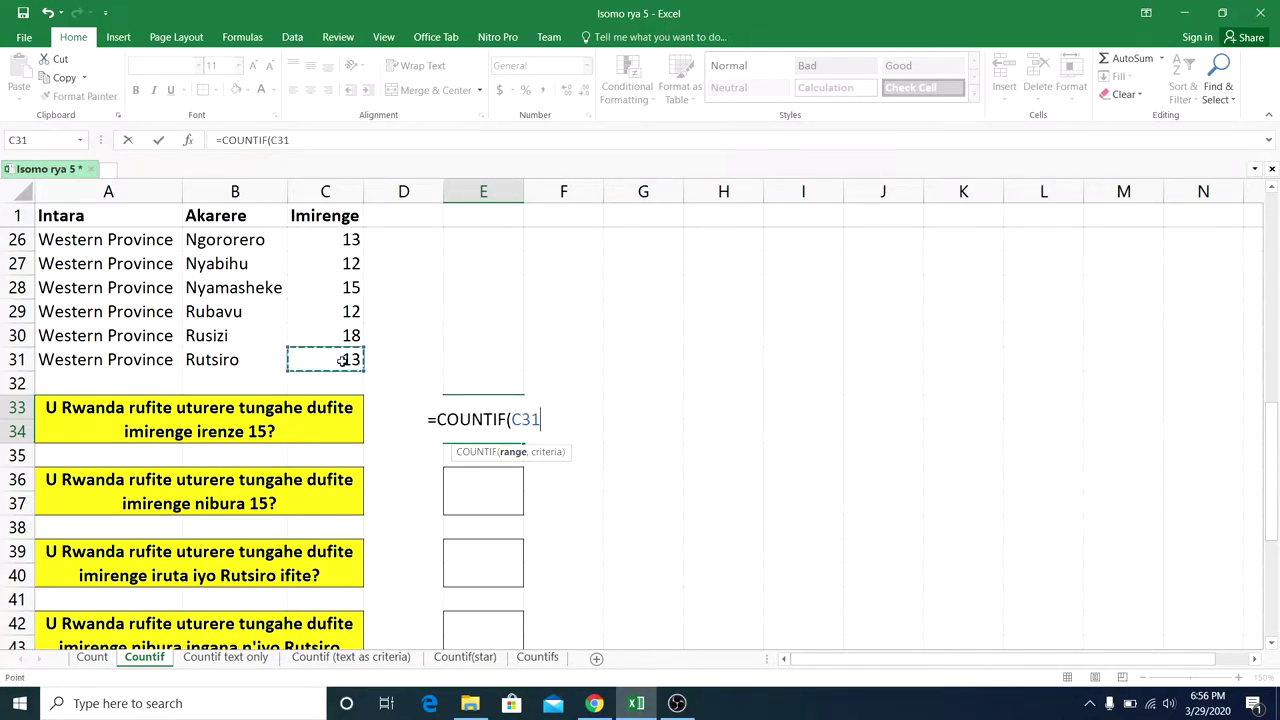
mouse_move(343, 360)
left_mouse_down()
mouse_move(348, 191)
mouse_move(345, 240)
left_mouse_up()
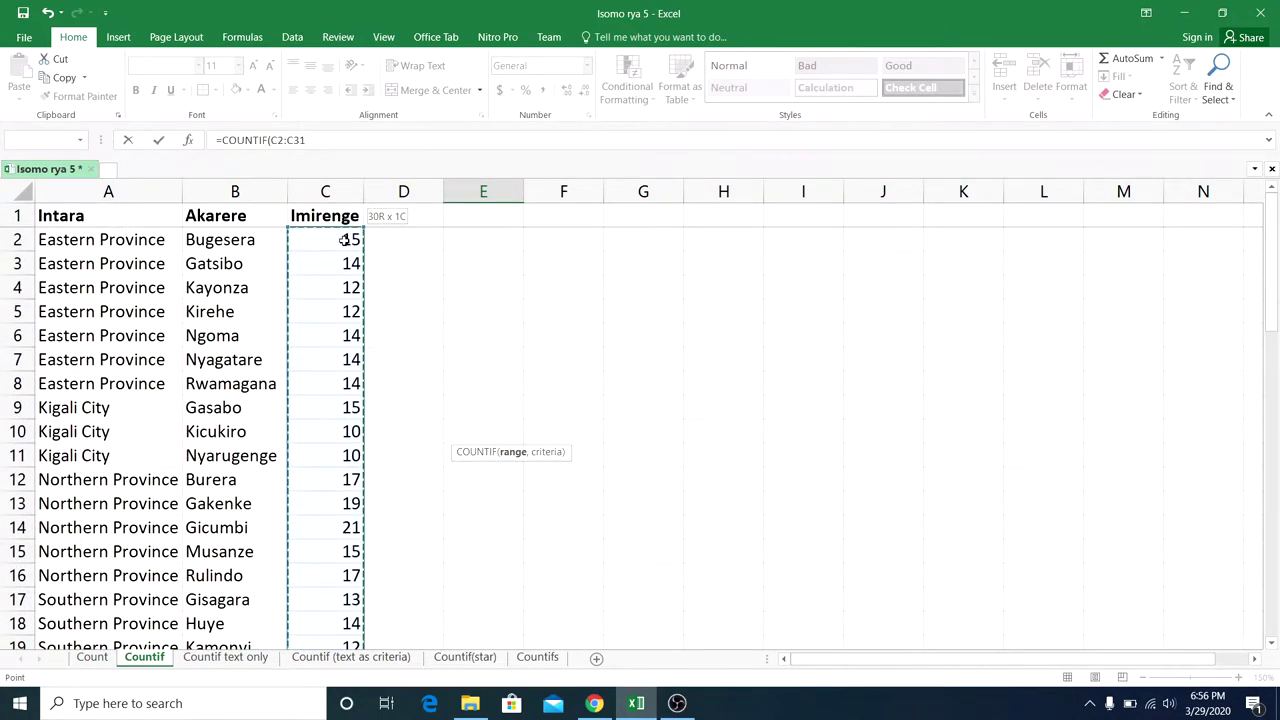
left_click(343, 240)
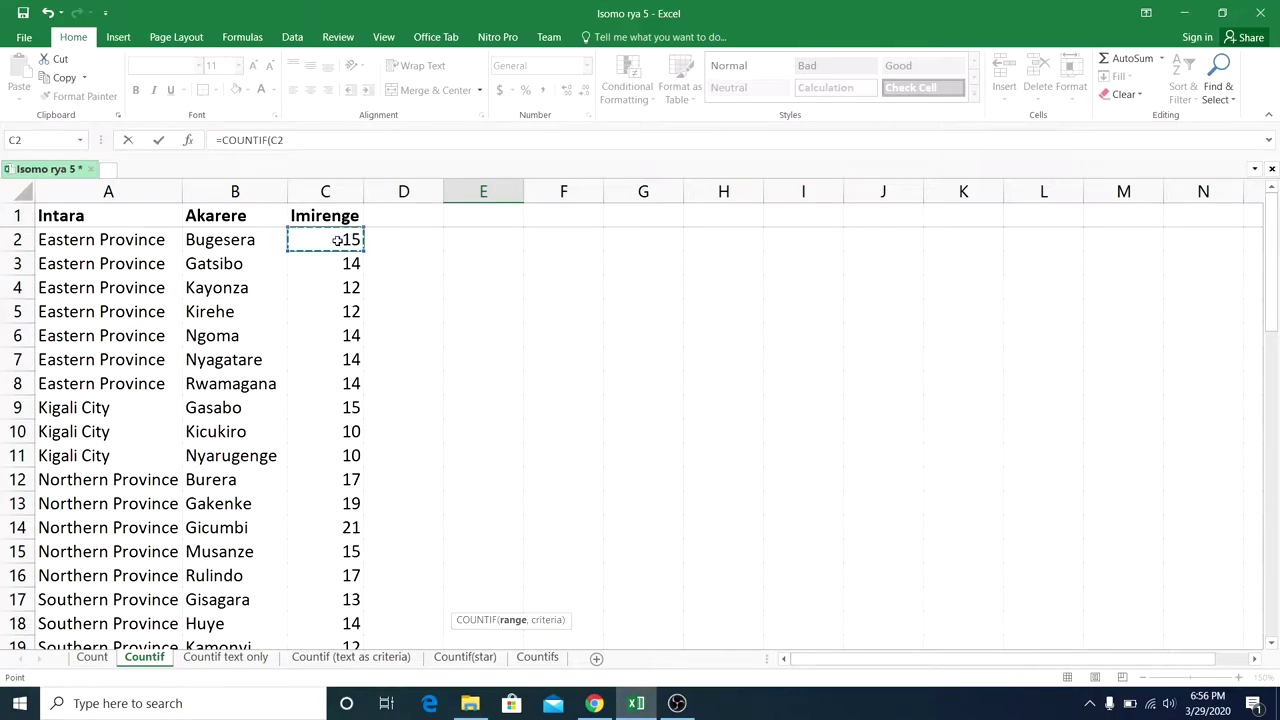
mouse_move(338, 240)
left_mouse_down()
mouse_move(350, 680)
mouse_move(345, 600)
left_mouse_up()
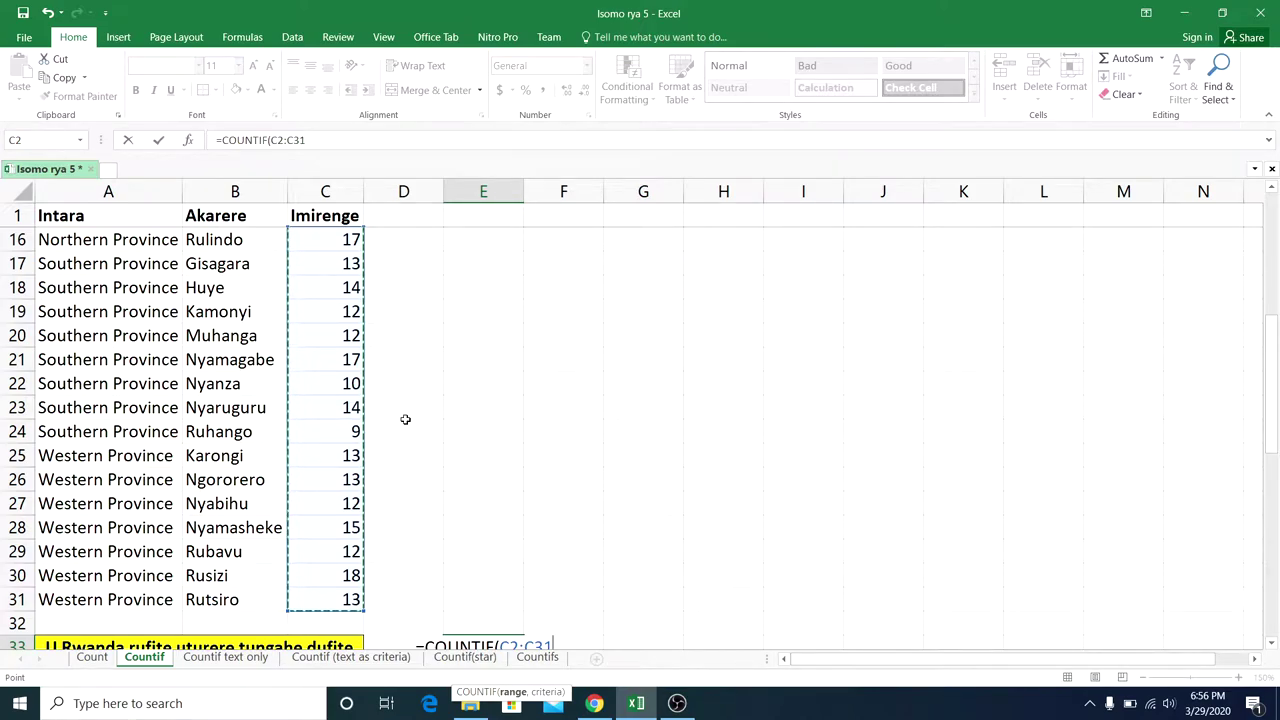
left_click(326, 140)
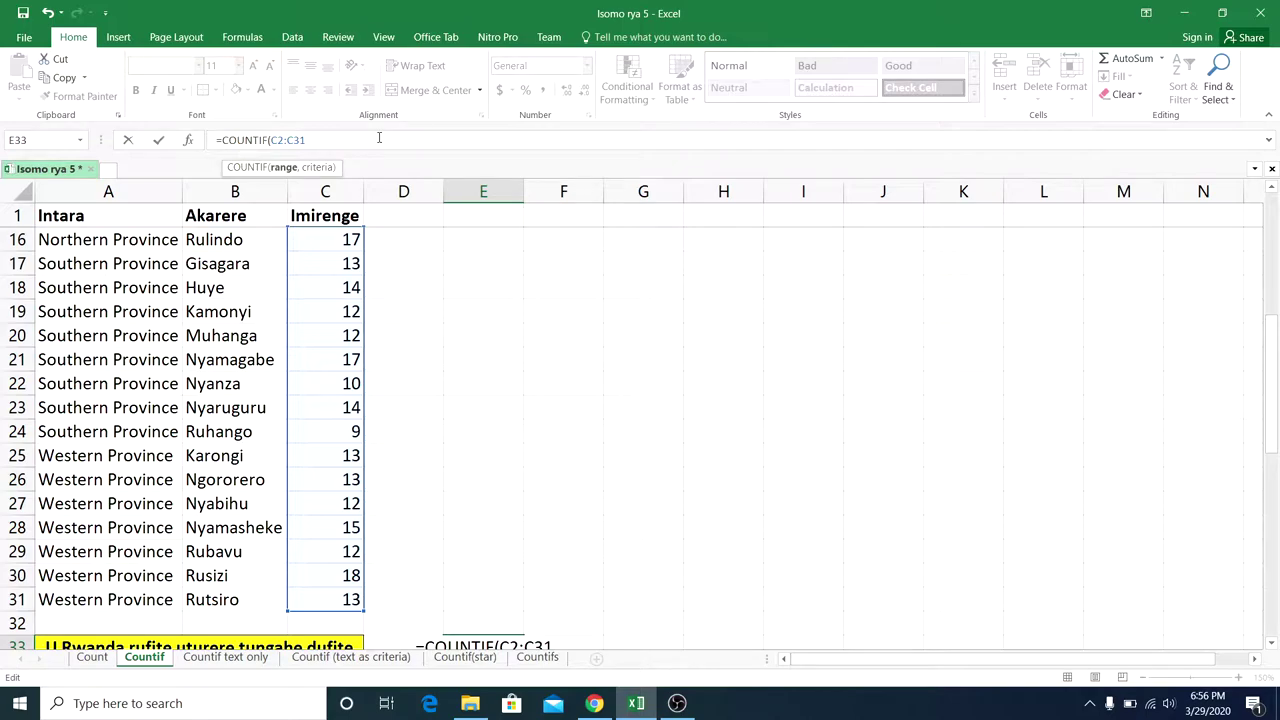
Add the criterion ">15" to the E33 formula so it shows 6.
type(",")
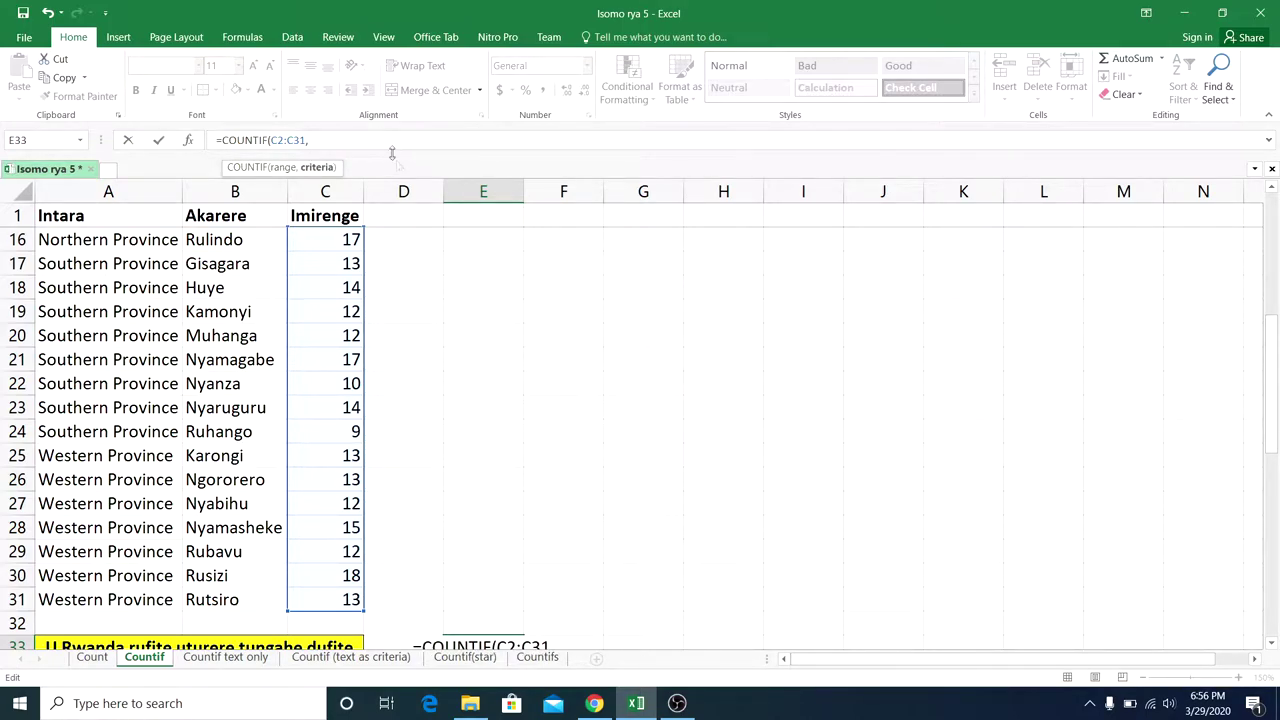
scroll(440, 367, "down", 1)
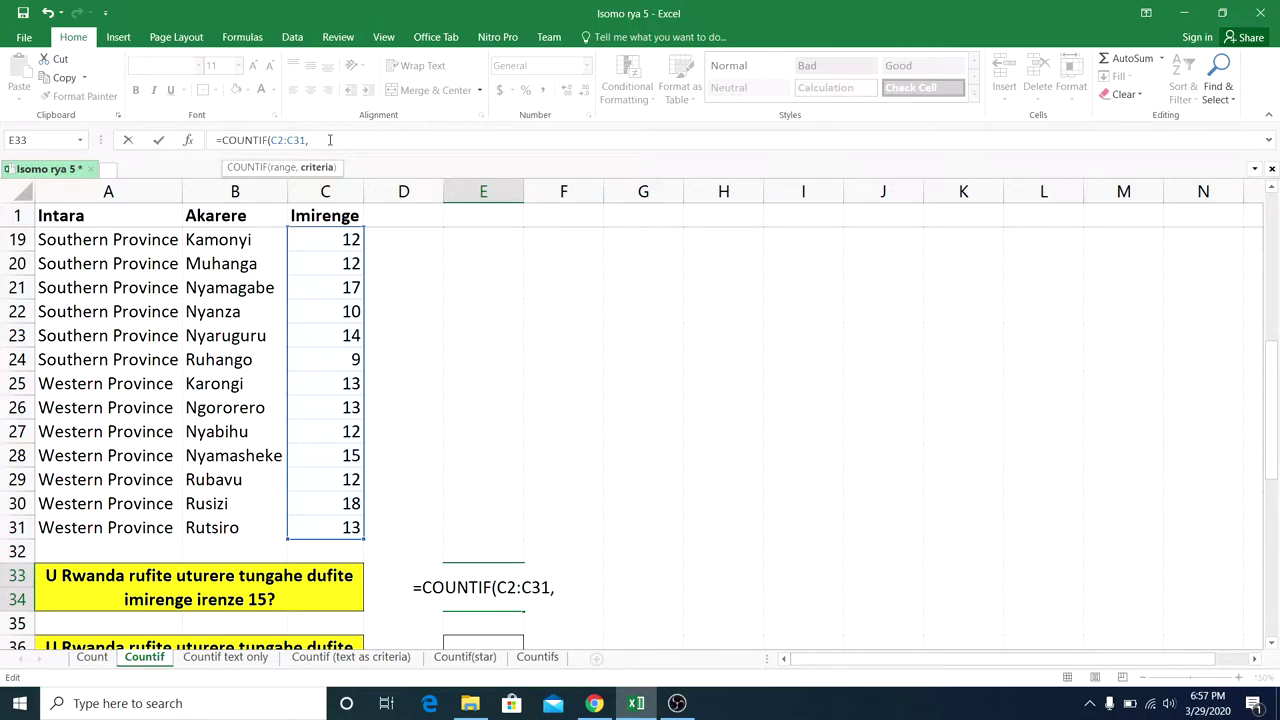
type("\"")
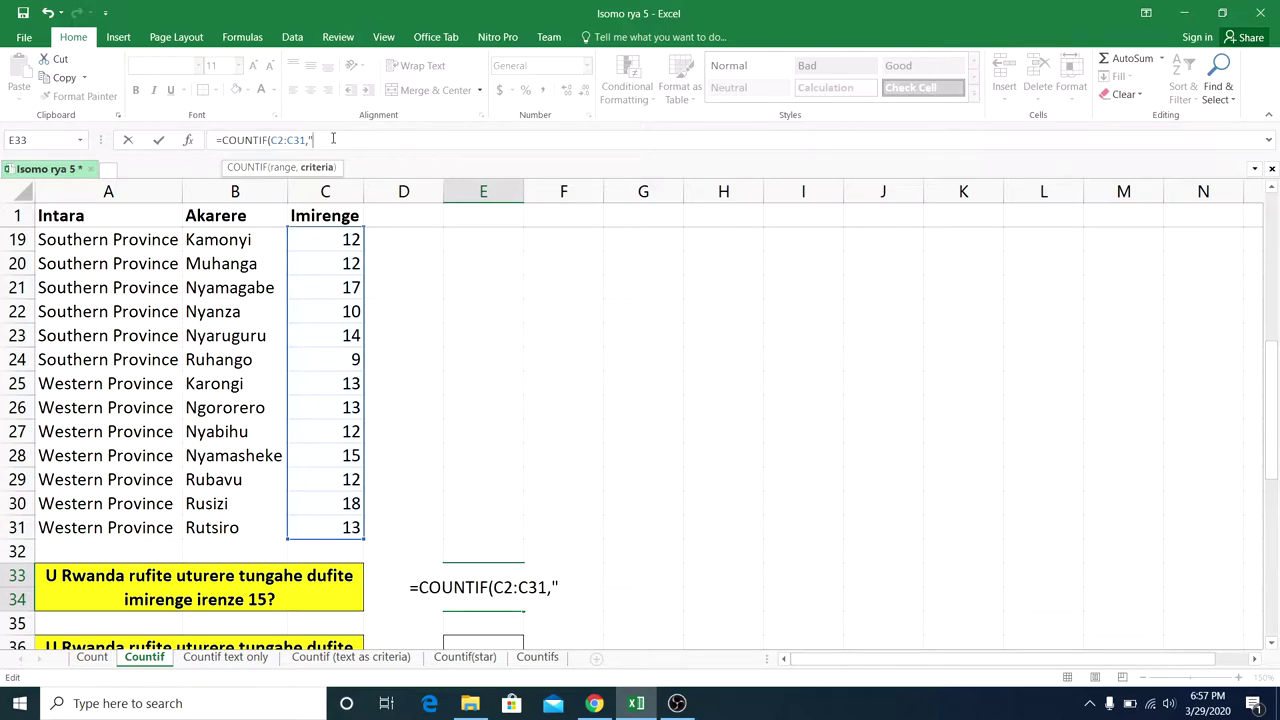
type(">")
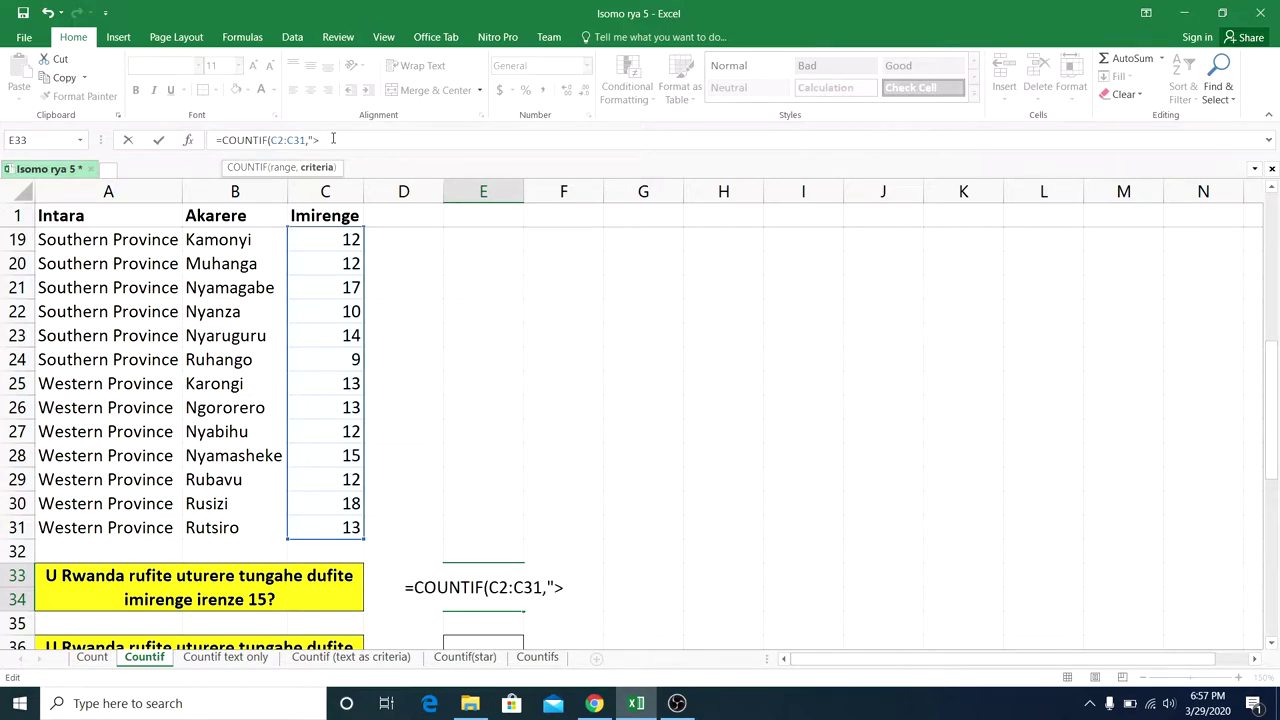
type("15\"")
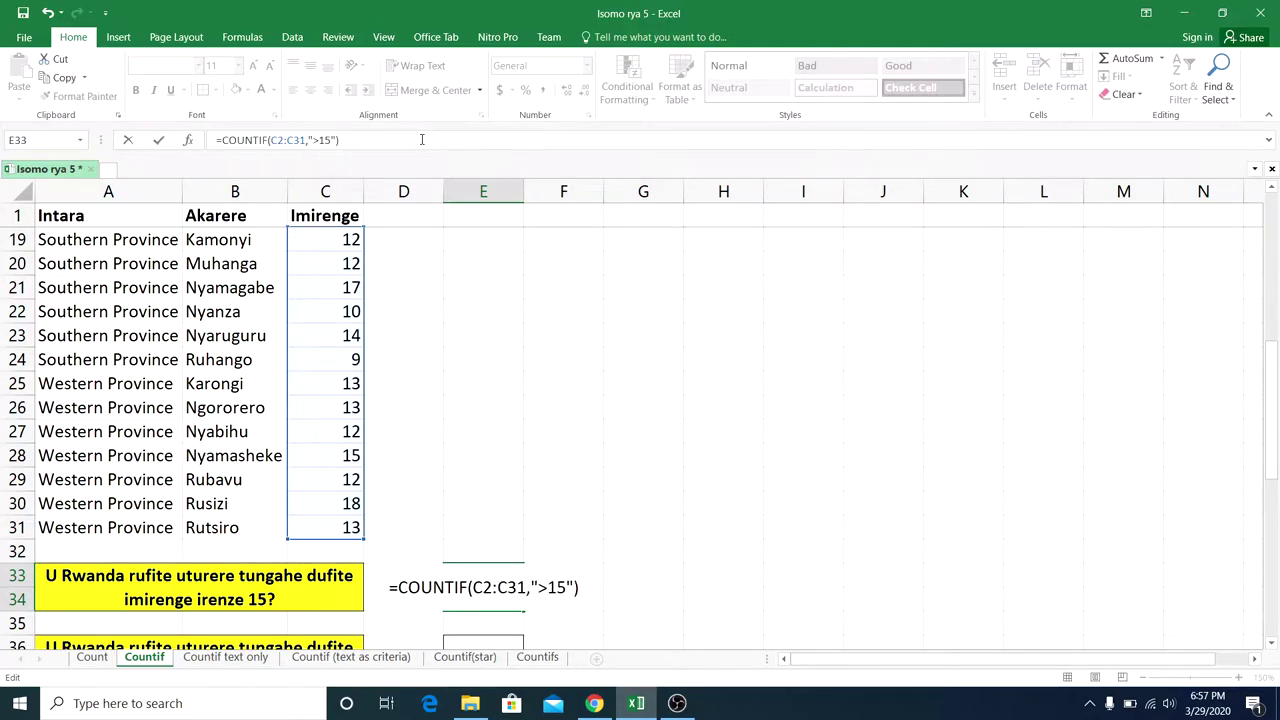
key("Return")
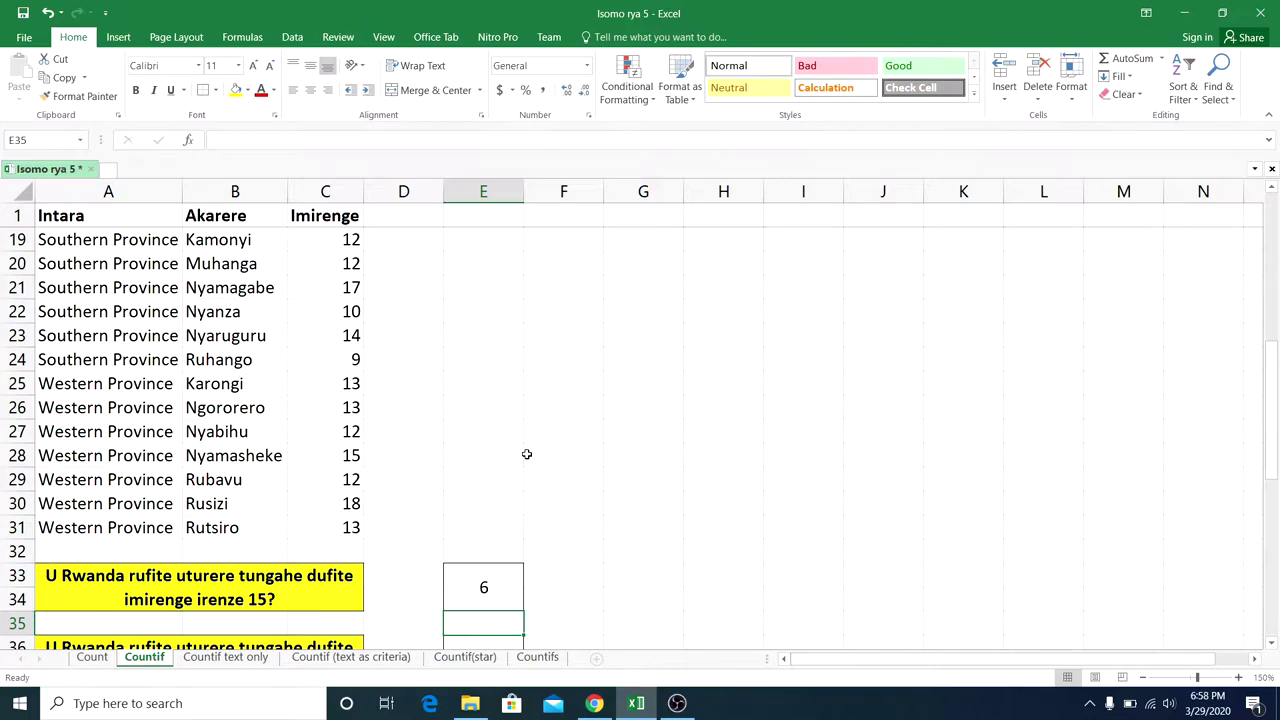
scroll(527, 454, "down", 3)
Enter =COUNTIF(C2:C31,">=15") in E36, giving 10, and check the formula.
left_click(477, 443)
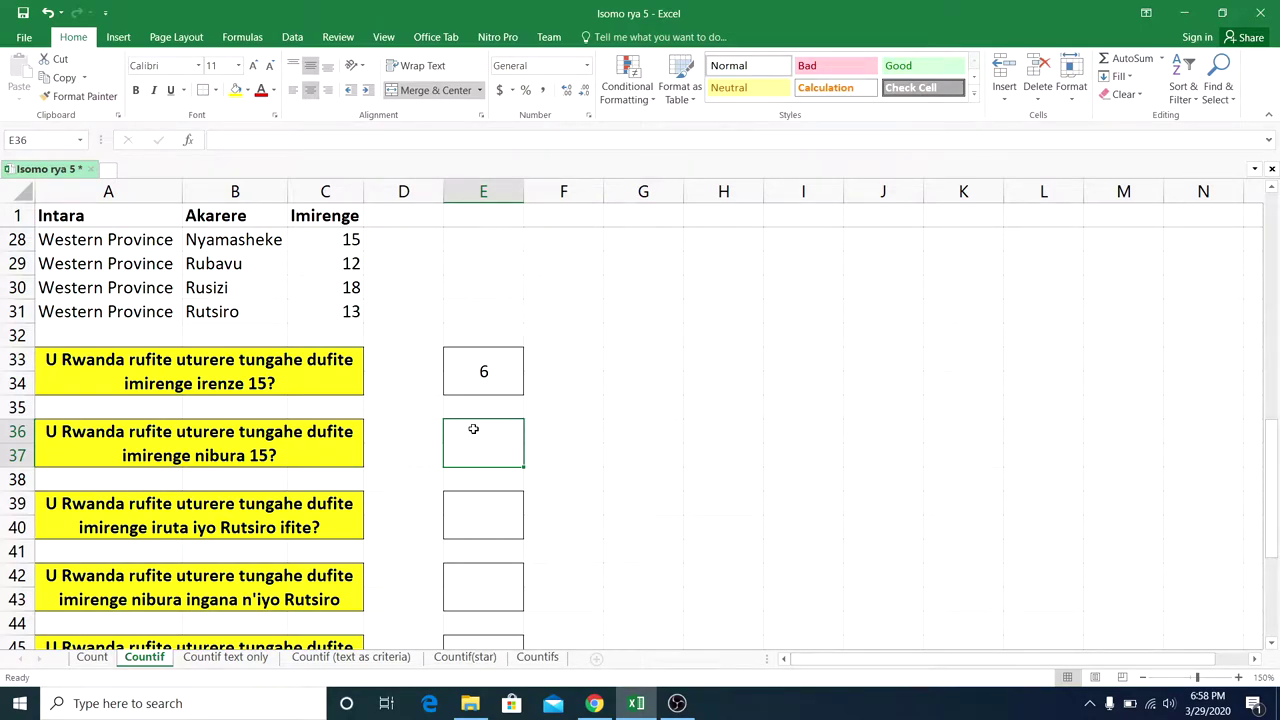
type("=count")
double_click(517, 519)
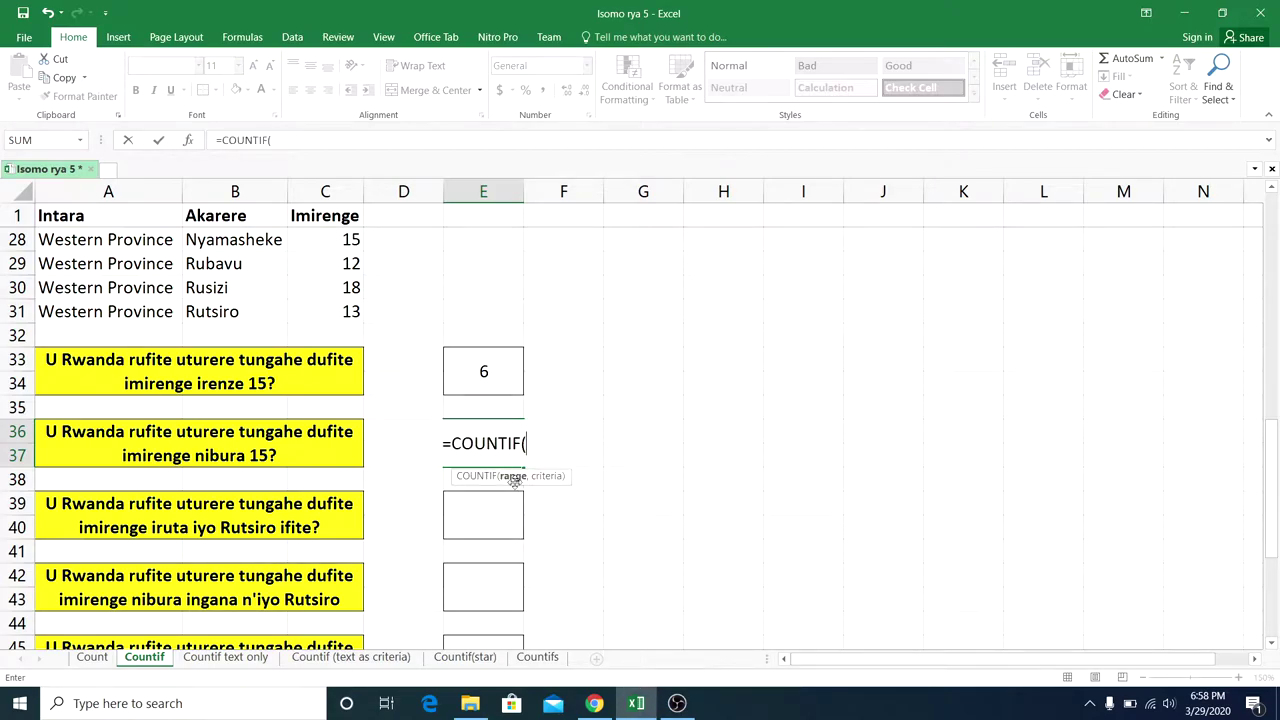
left_click_drag(346, 313, 323, 5)
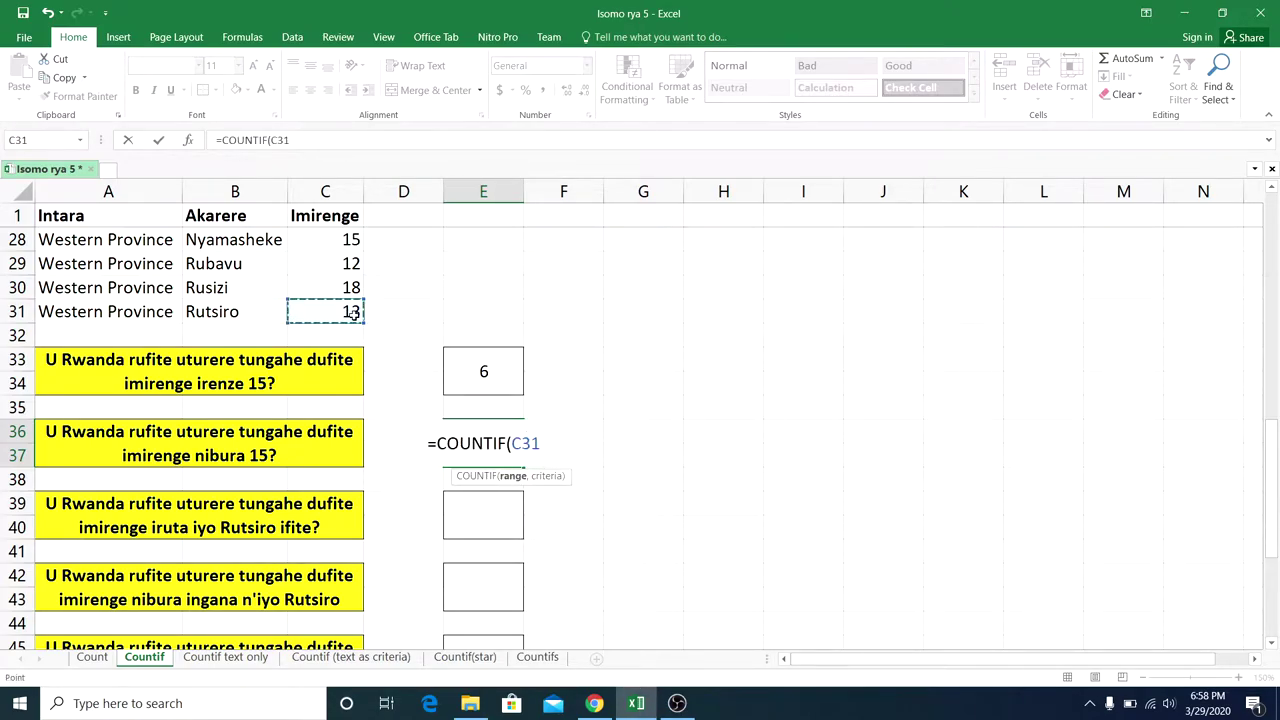
left_click_drag(323, 5, 335, 241)
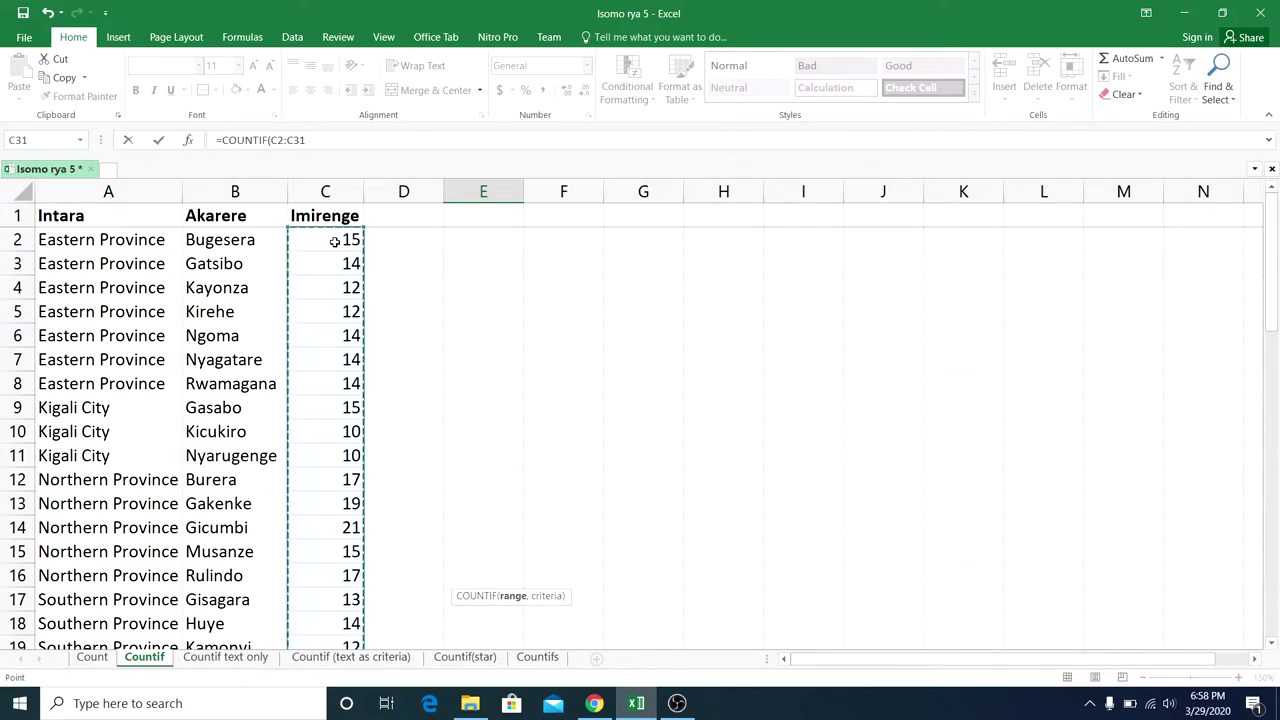
left_click(323, 139)
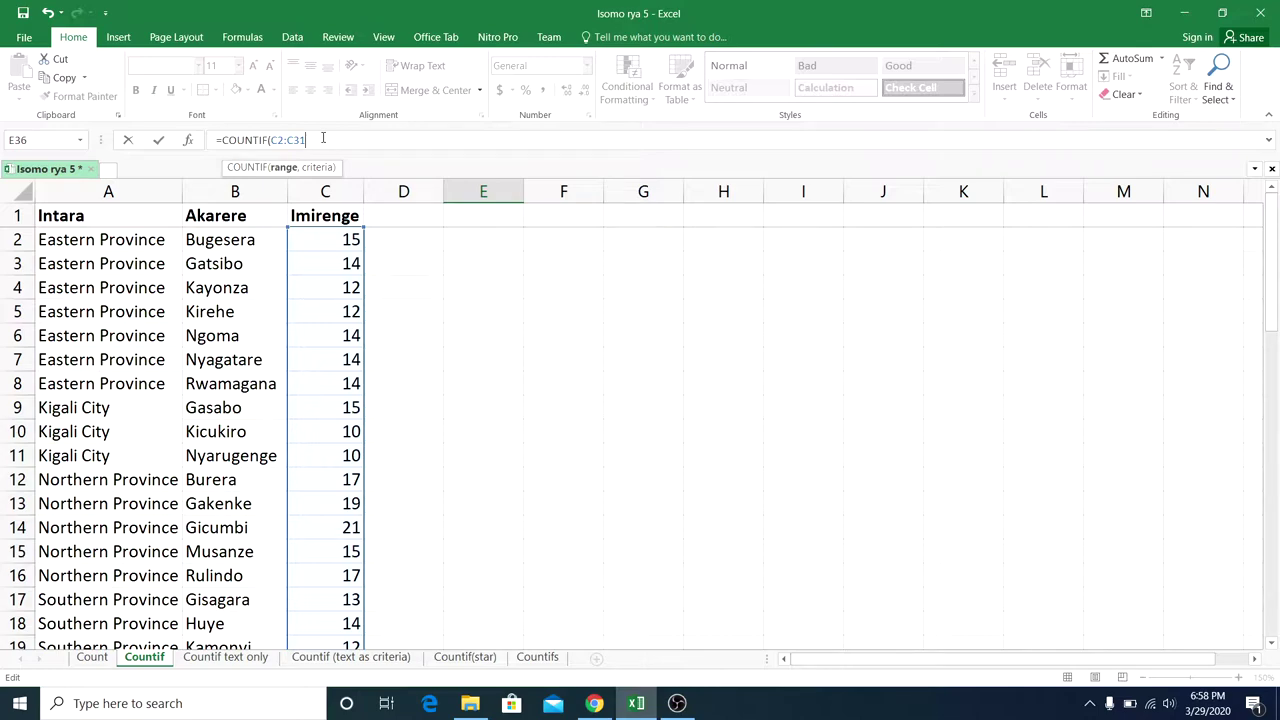
type(",")
type("\">=")
type("15")
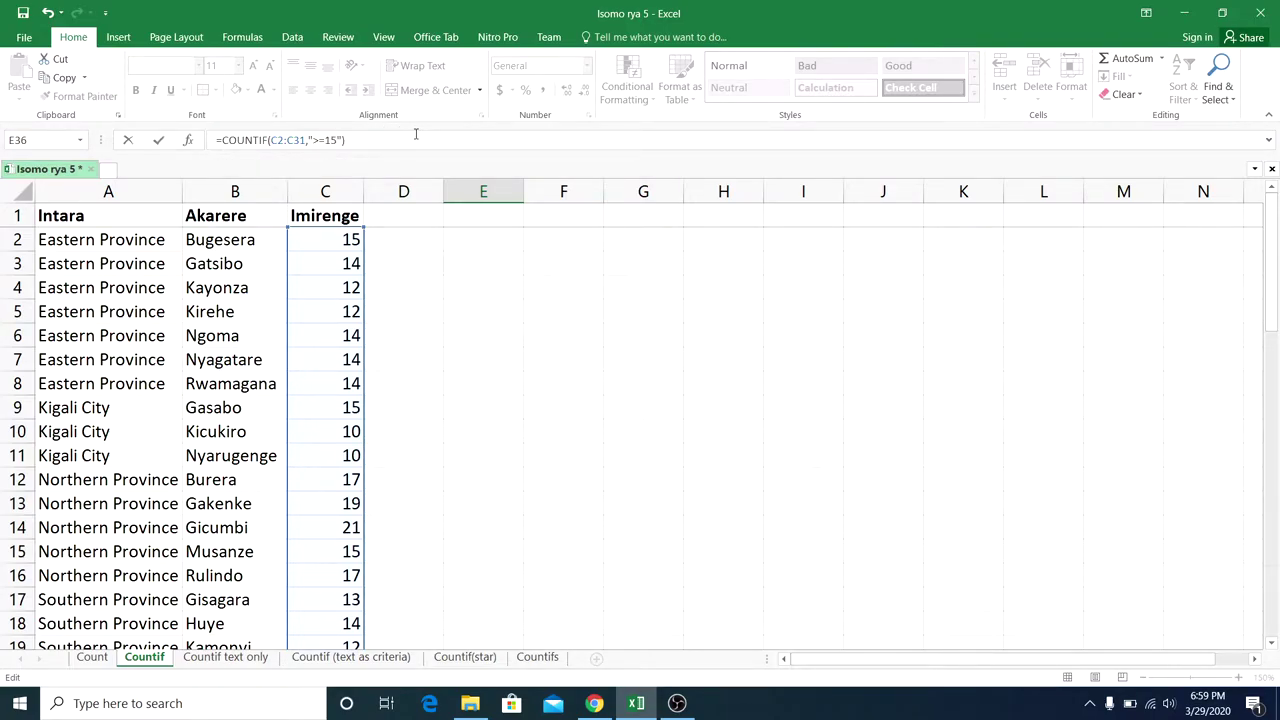
key("Return")
scroll(610, 514, "down", 2)
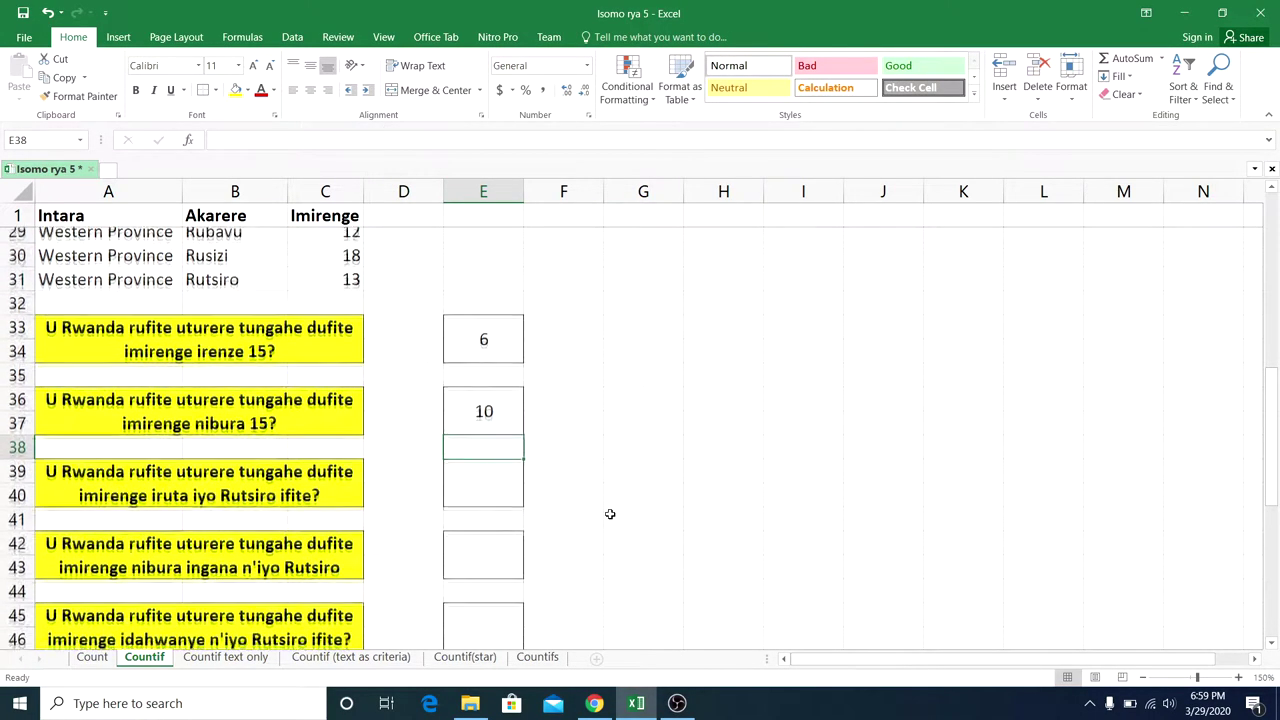
left_click(487, 420)
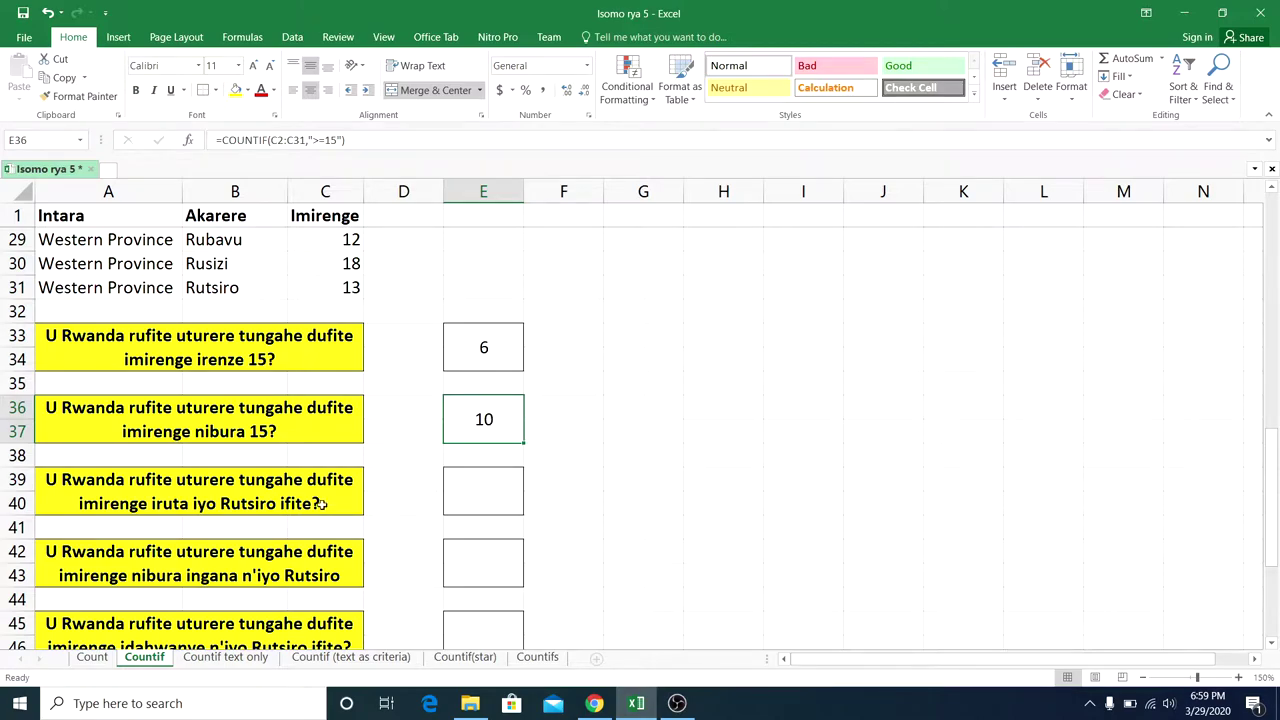
left_click(489, 487)
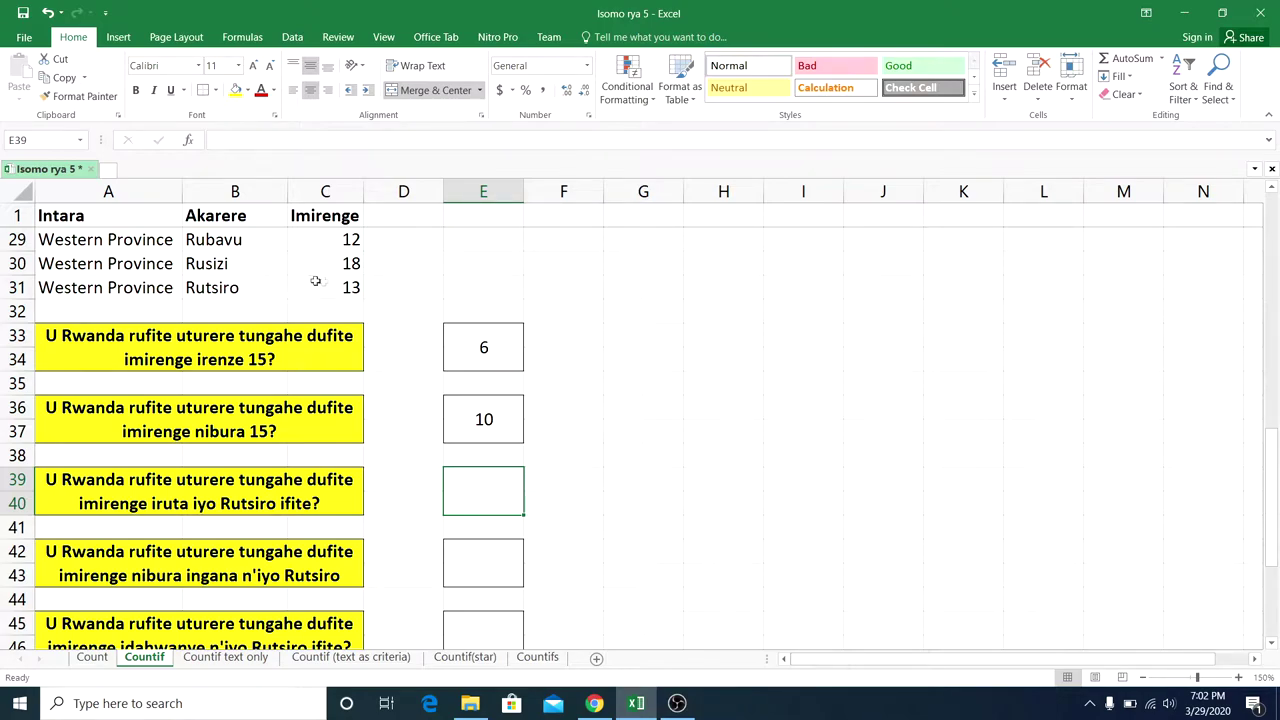
left_click(350, 287)
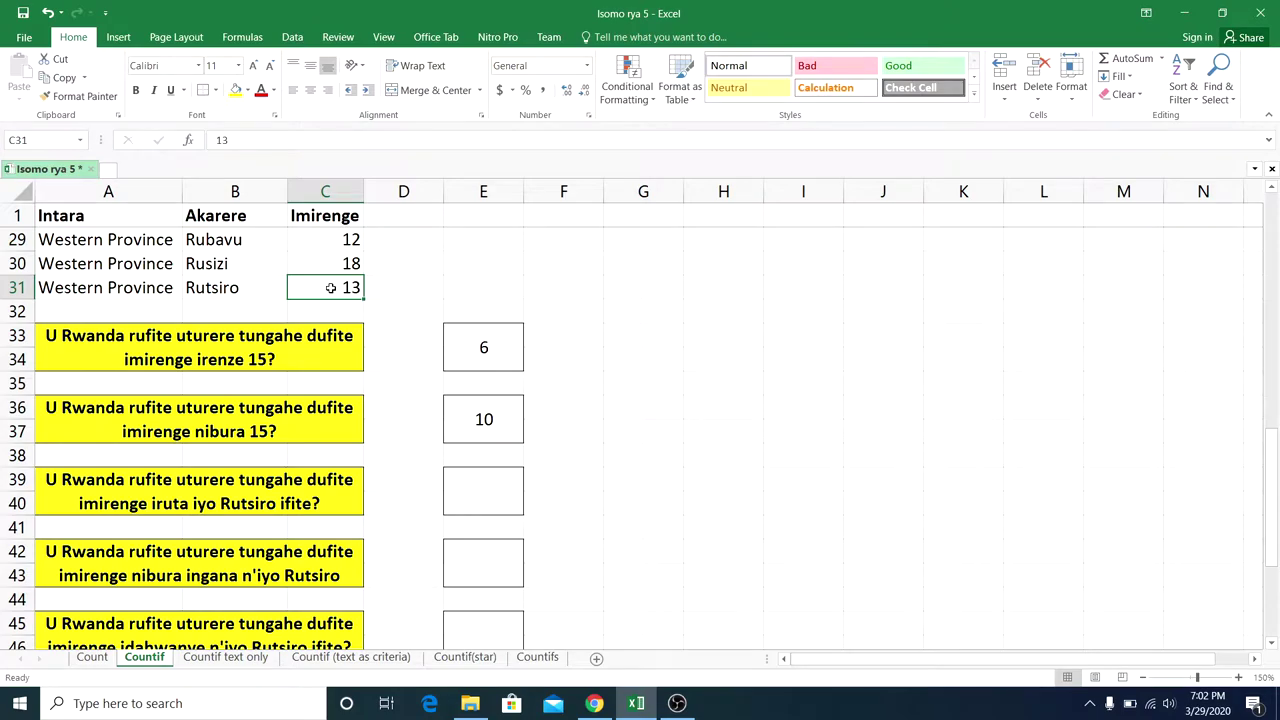
left_click(475, 482)
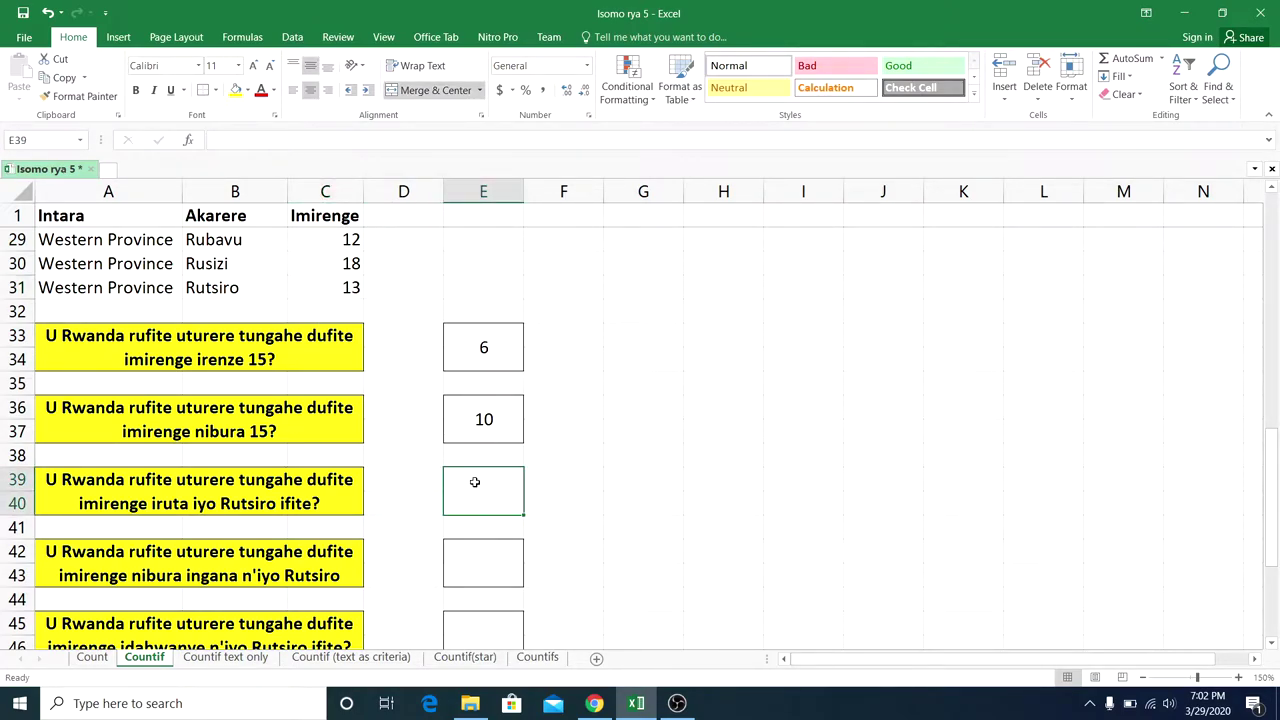
left_click(323, 285)
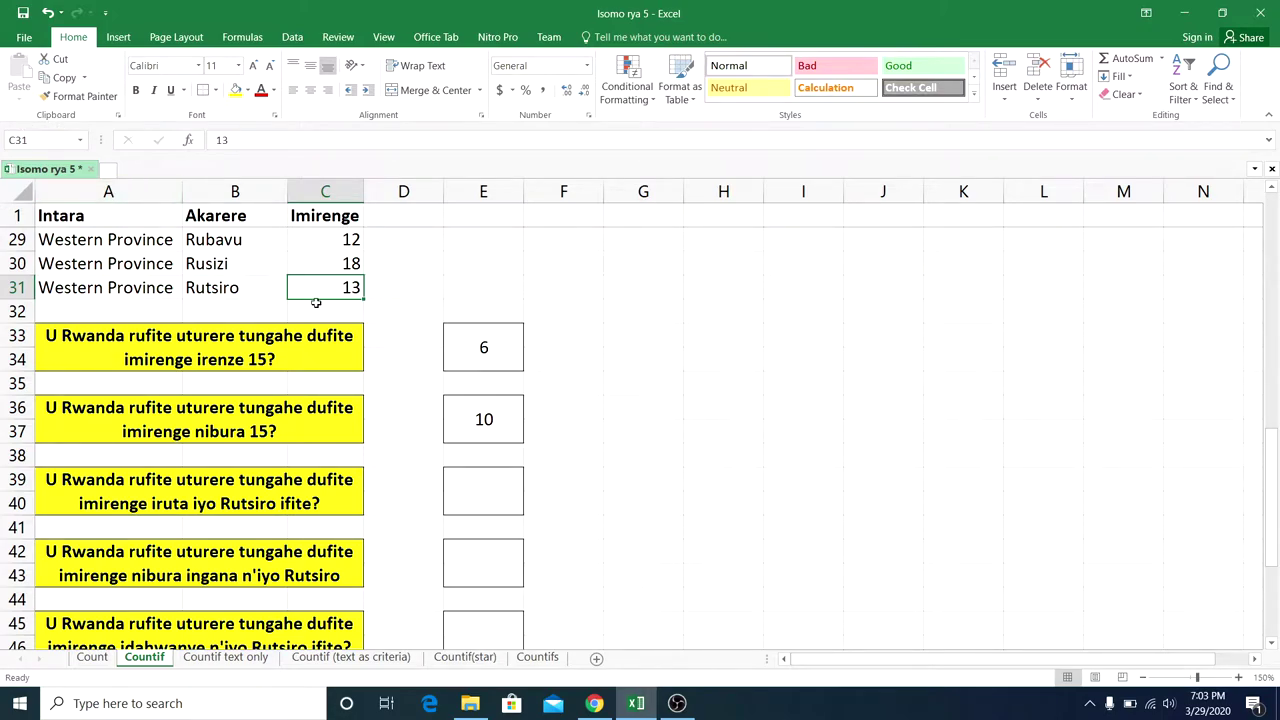
left_click(486, 487)
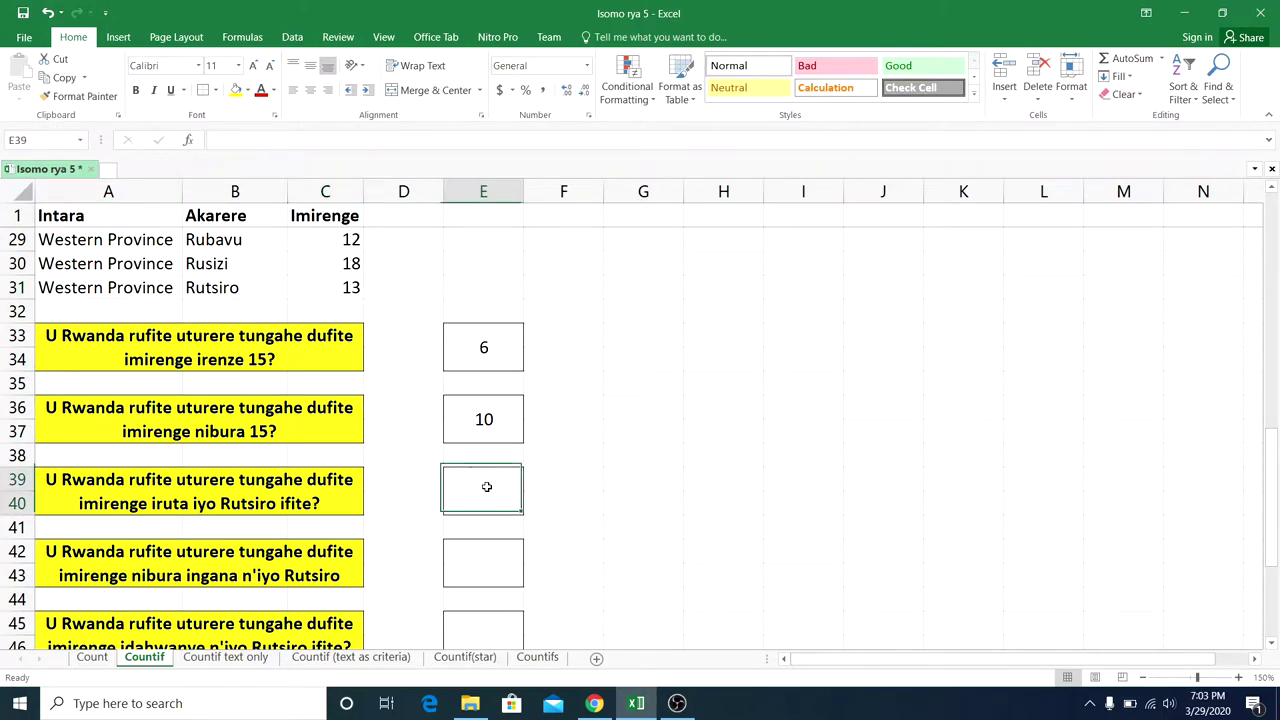
In E39, begin =COUNTIF( with the sector counts C2:C31 as the range.
type("=coi")
key("BackSpace")
type("unt")
double_click(508, 567)
mouse_move(350, 288)
left_mouse_down()
mouse_move(341, 217)
mouse_move(345, 239)
left_mouse_up()
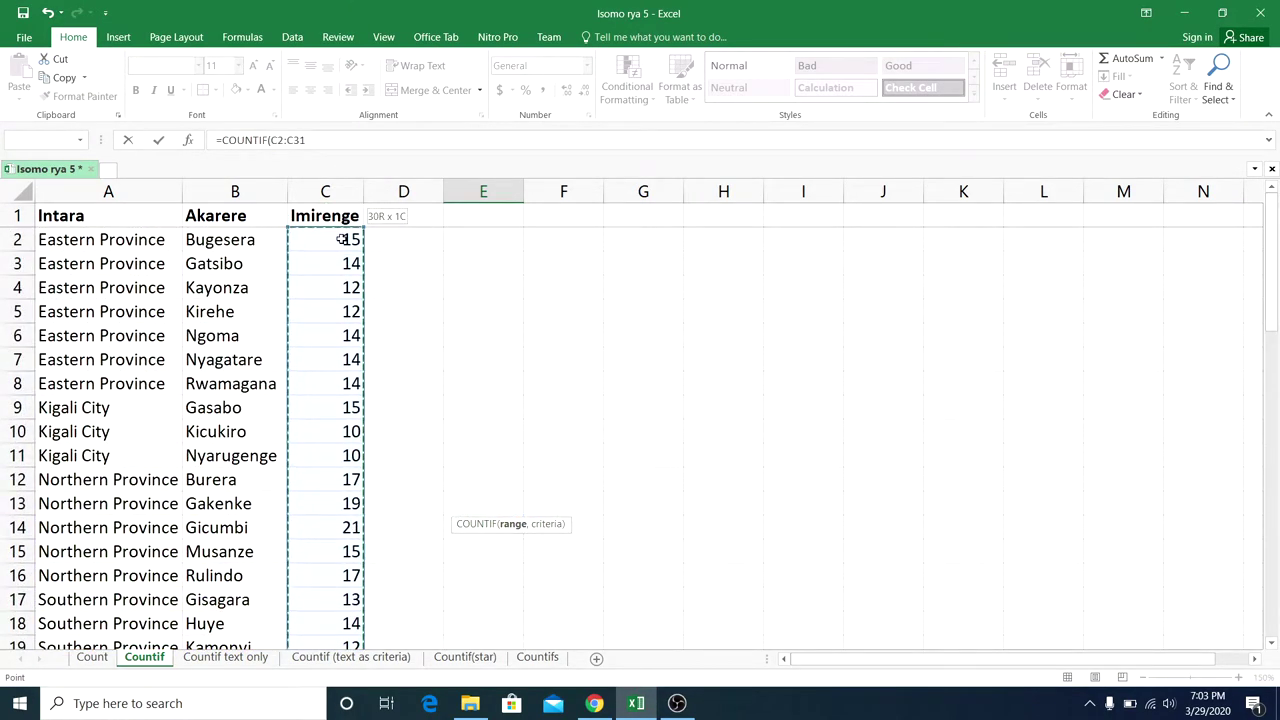
left_click(331, 140)
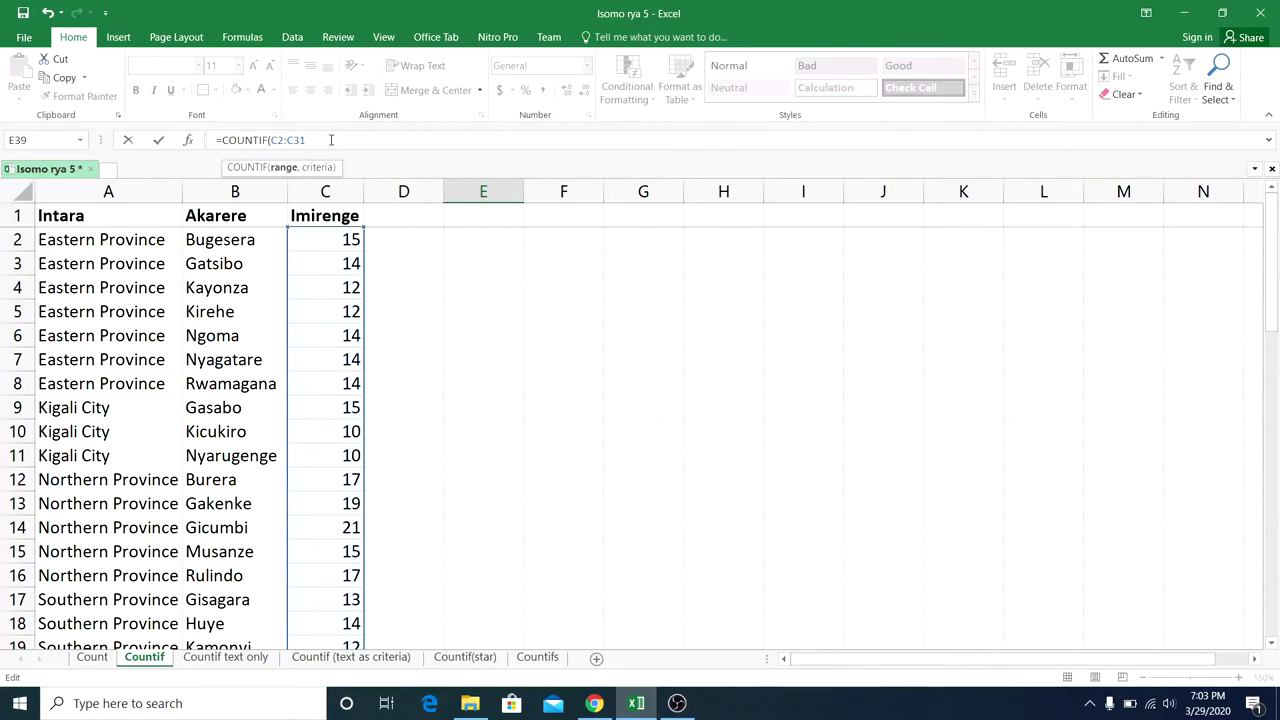
Add the comma after the range, clearing out stray typed characters.
type(",")
key("BackSpace")
type("hahahahahhaha")
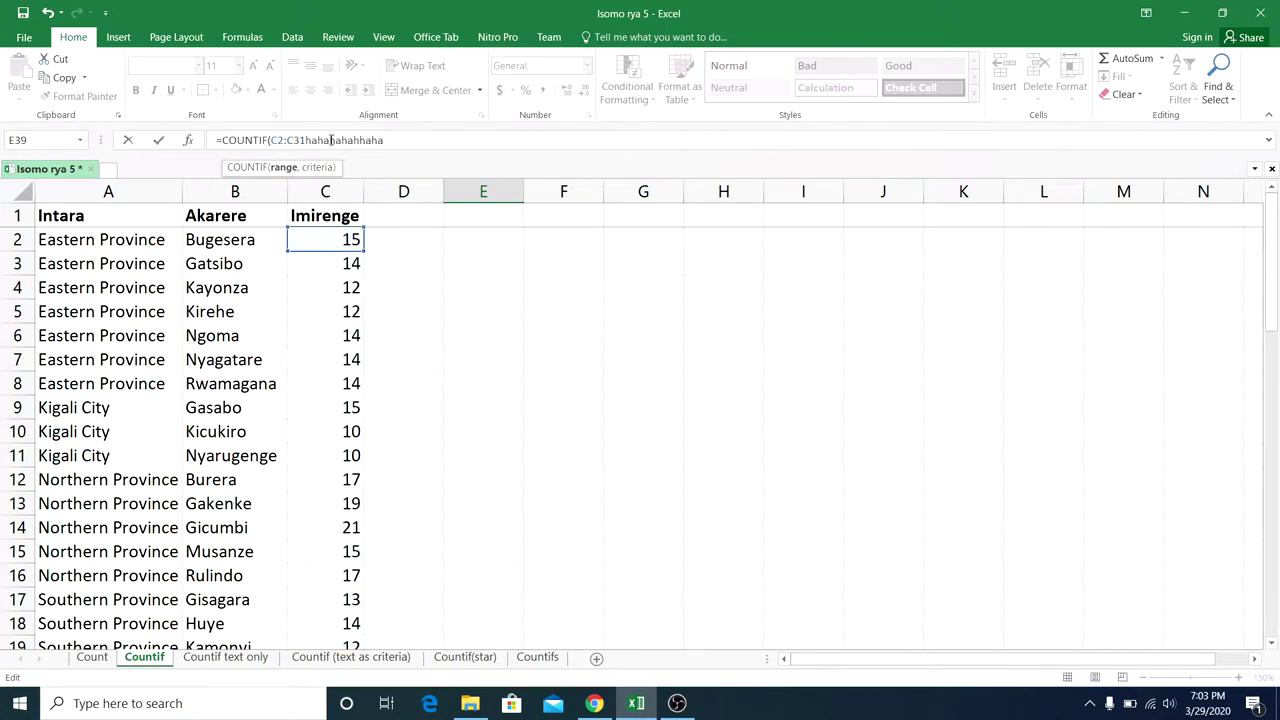
key("BackSpace")
key("BackSpace")
key("BackSpace")
key("BackSpace")
key("BackSpace")
key("BackSpace")
key("BackSpace")
type(",")
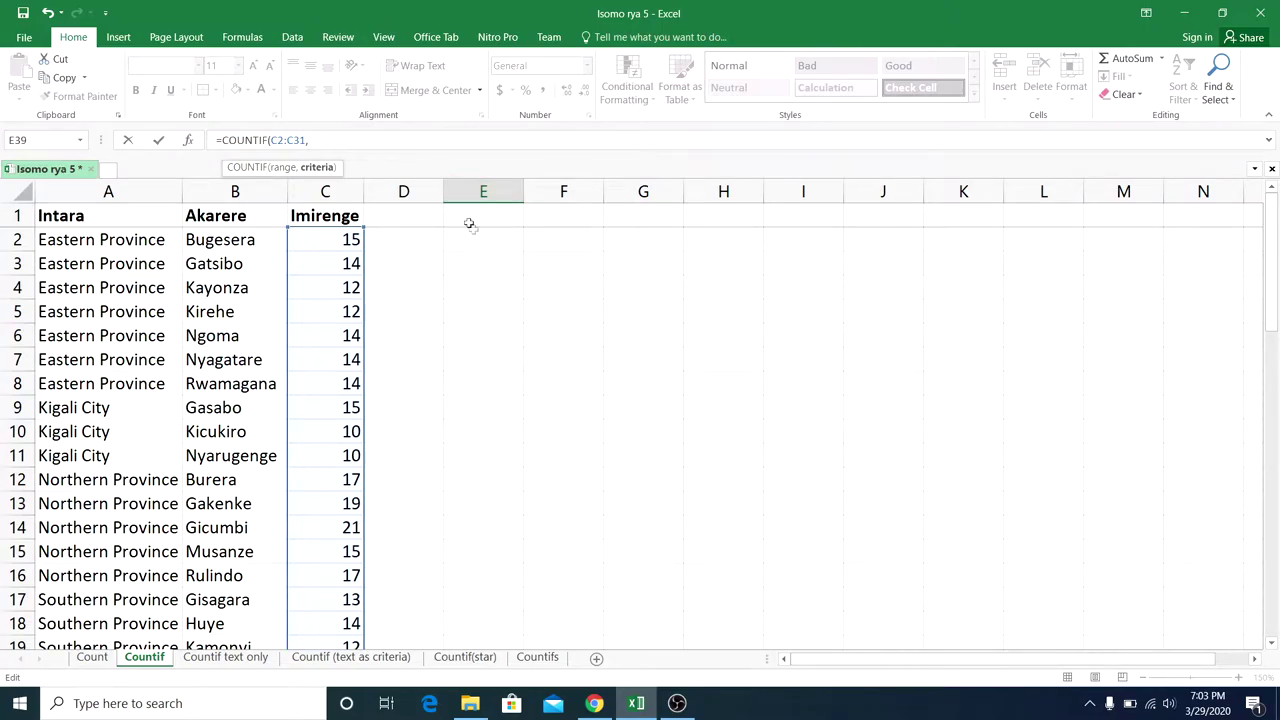
scroll(508, 309, "down", 1)
scroll(508, 309, "down", 2)
scroll(508, 309, "down", 1)
scroll(508, 309, "down", 1)
scroll(508, 309, "down", 1)
scroll(508, 309, "down", 2)
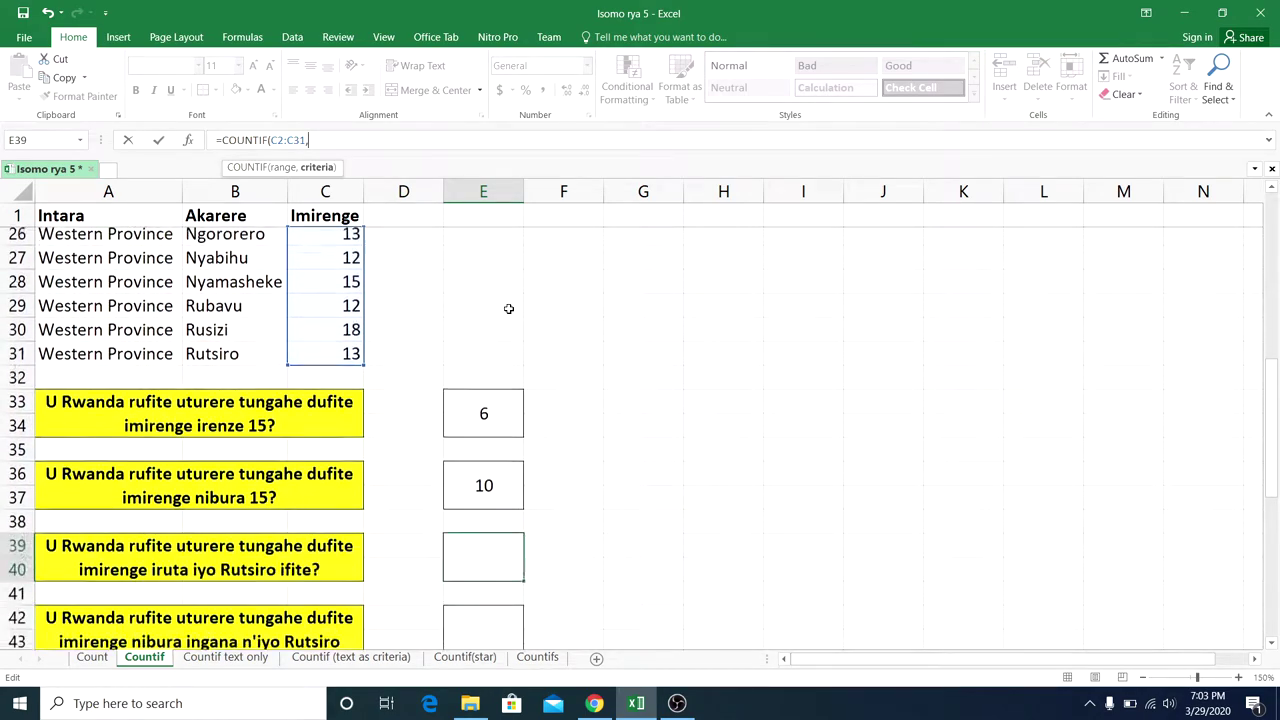
scroll(508, 309, "down", 1)
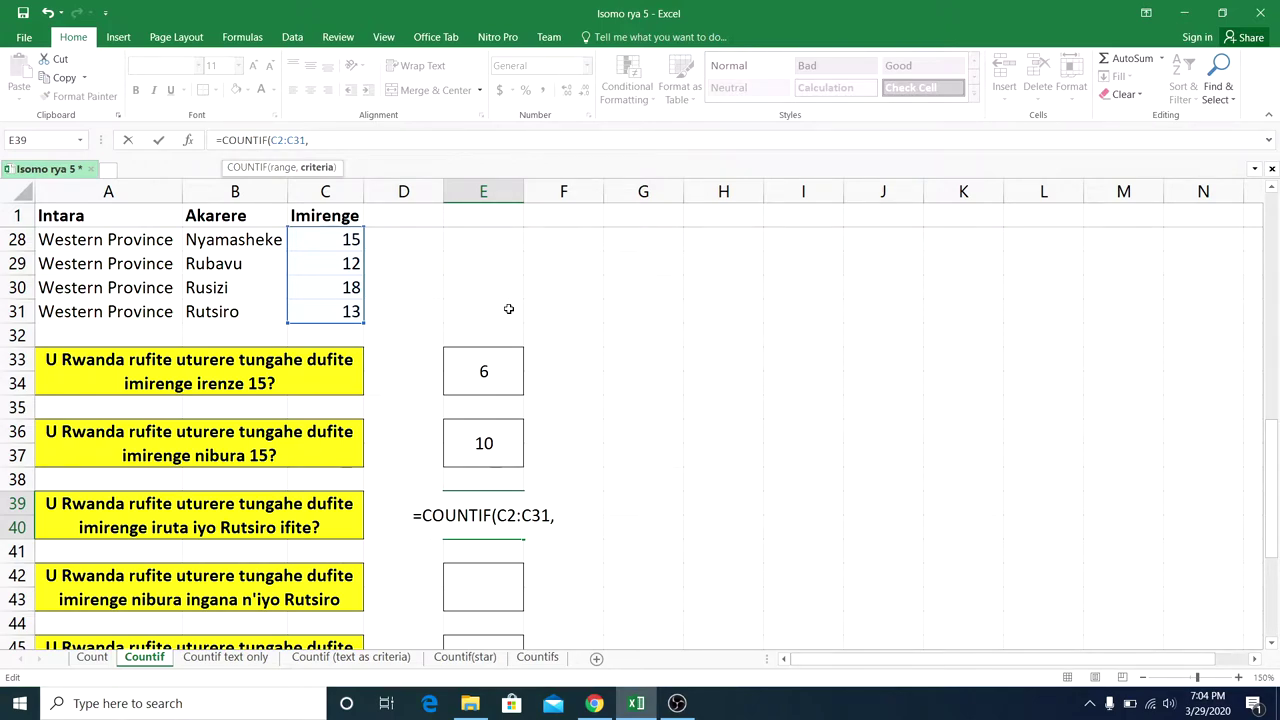
Complete the criterion as ">"&C31, correcting the quotes, so E39 shows 16.
type("\"")
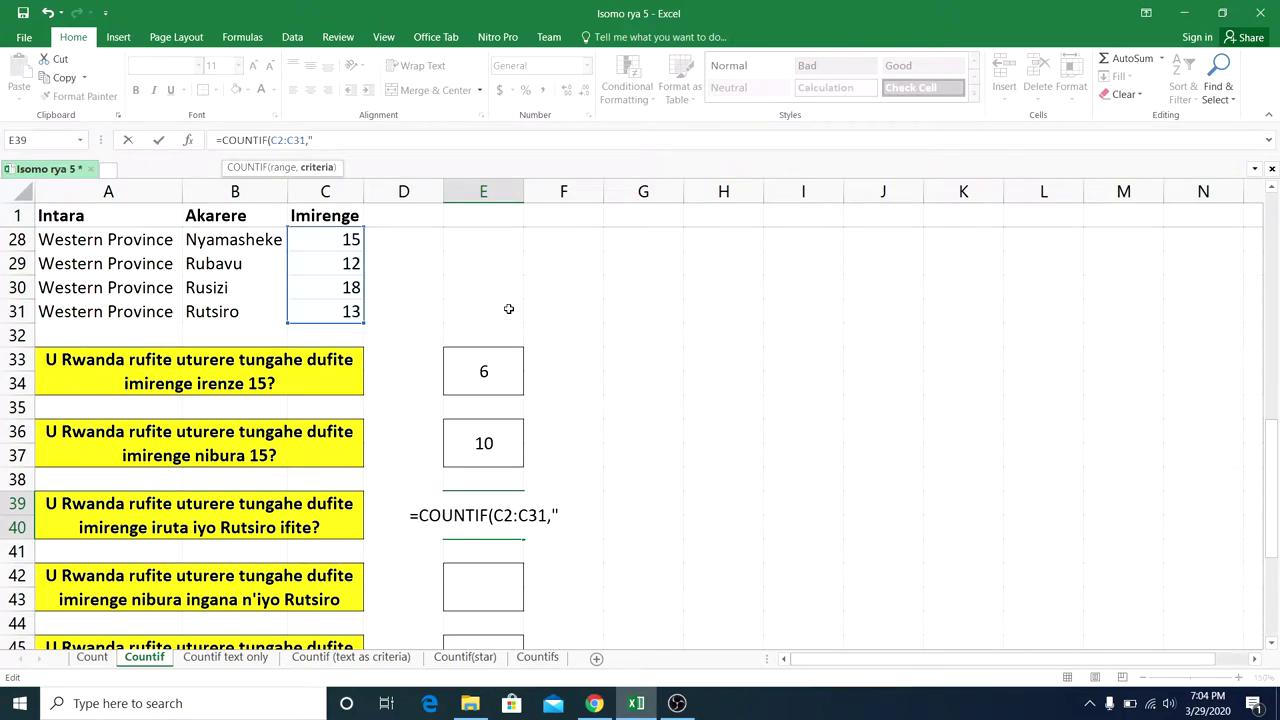
type(">\"")
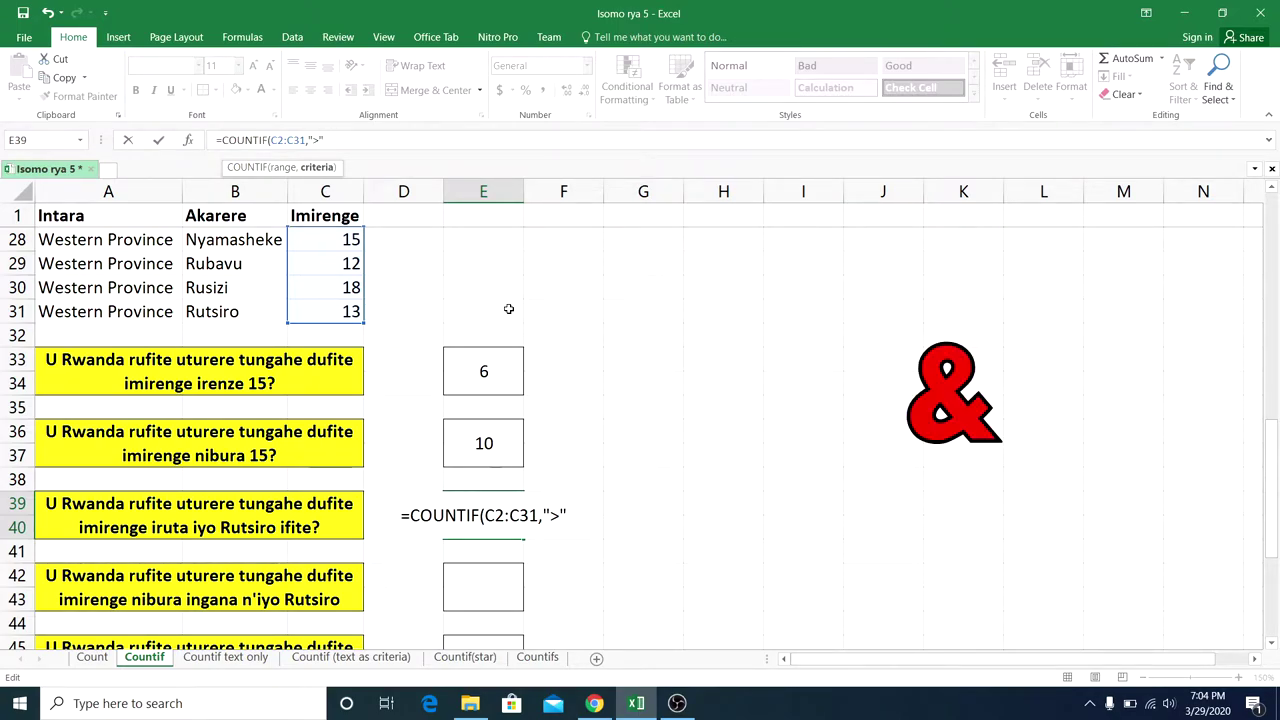
type("&")
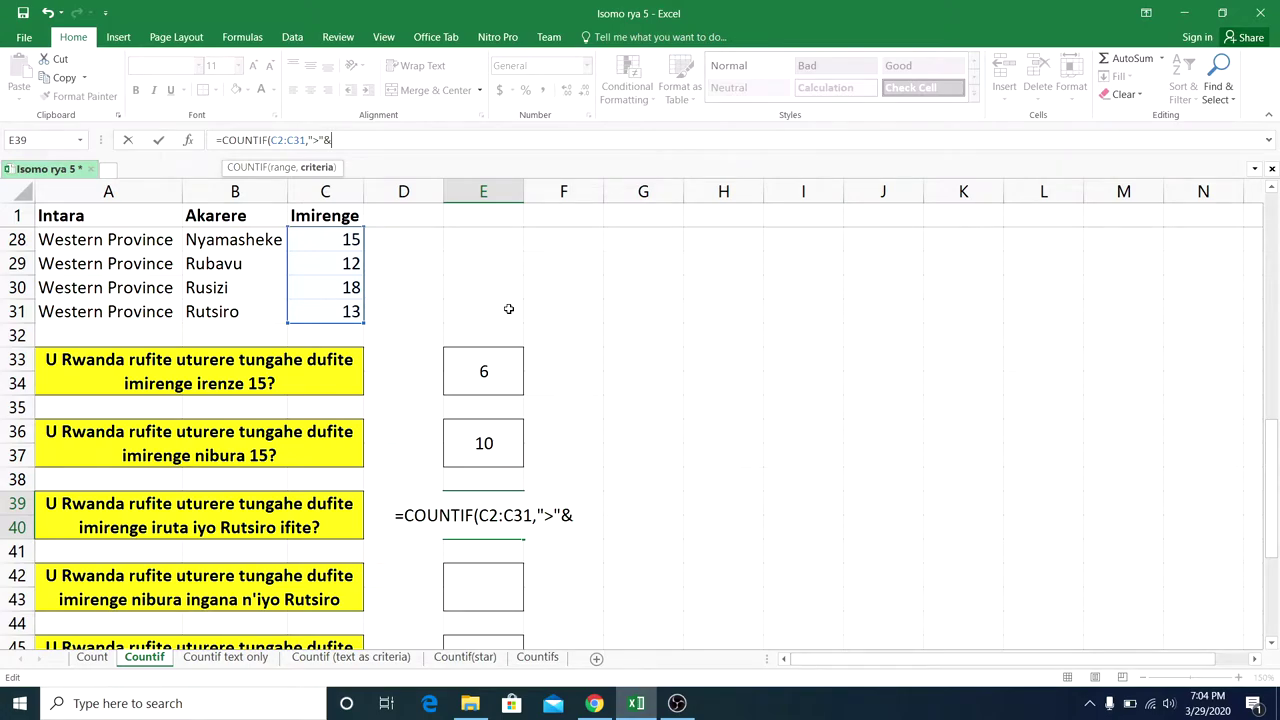
left_click(346, 312)
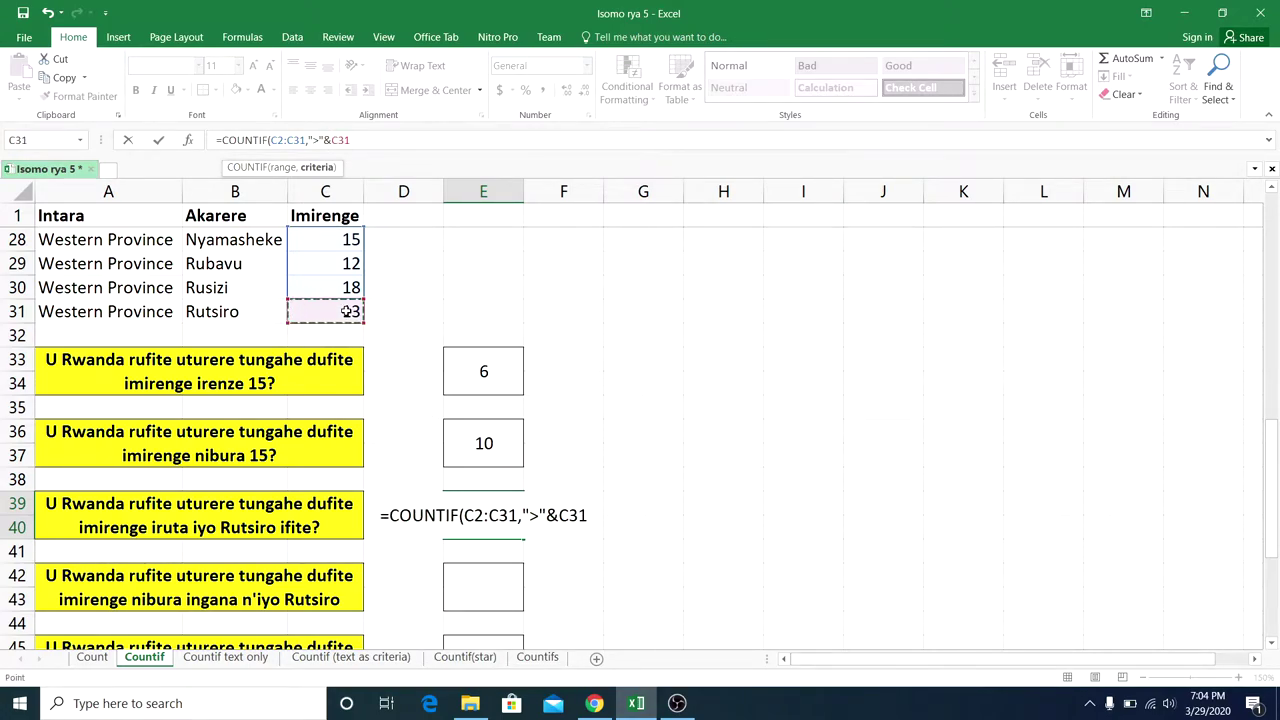
double_click(340, 140)
key("BackSpace")
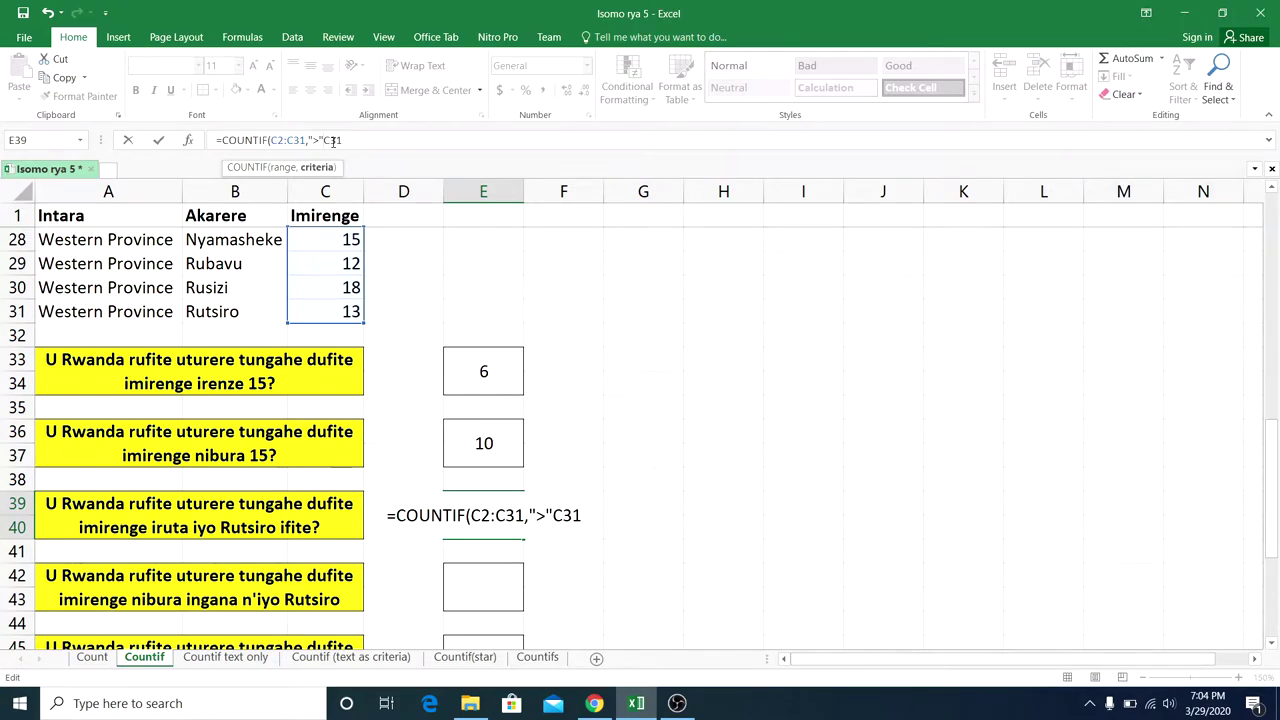
key("BackSpace")
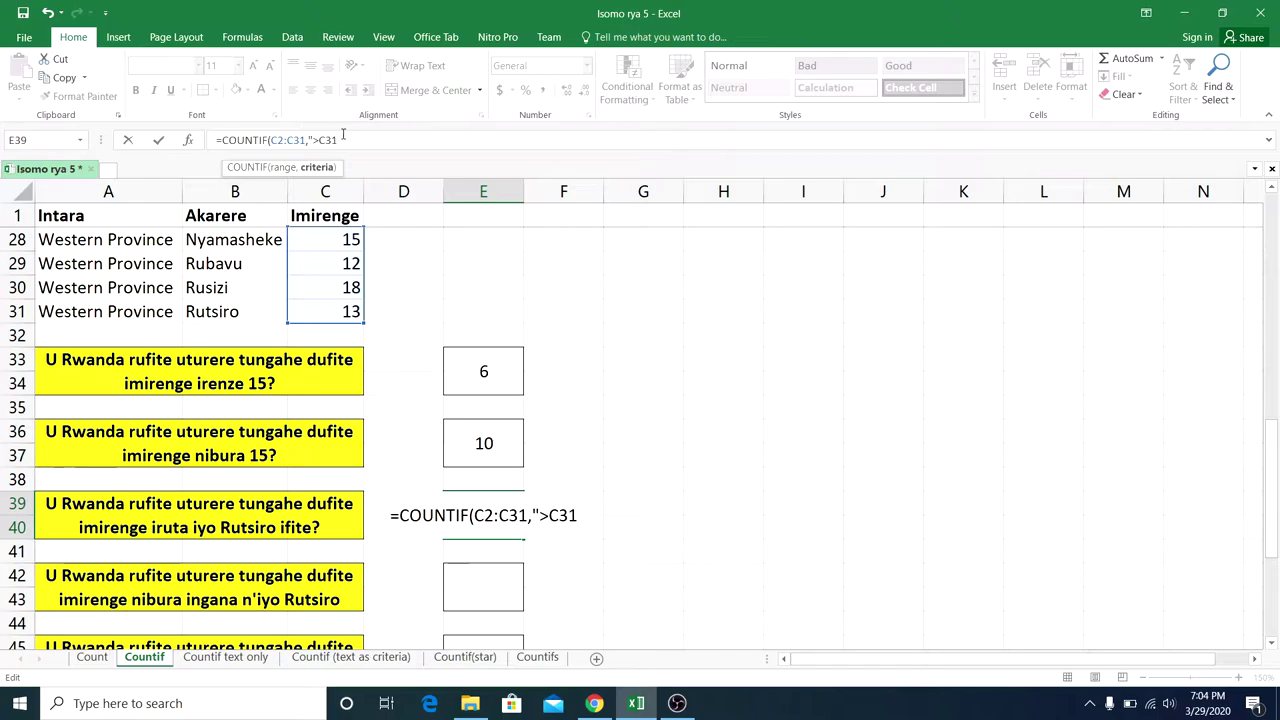
type("\"")
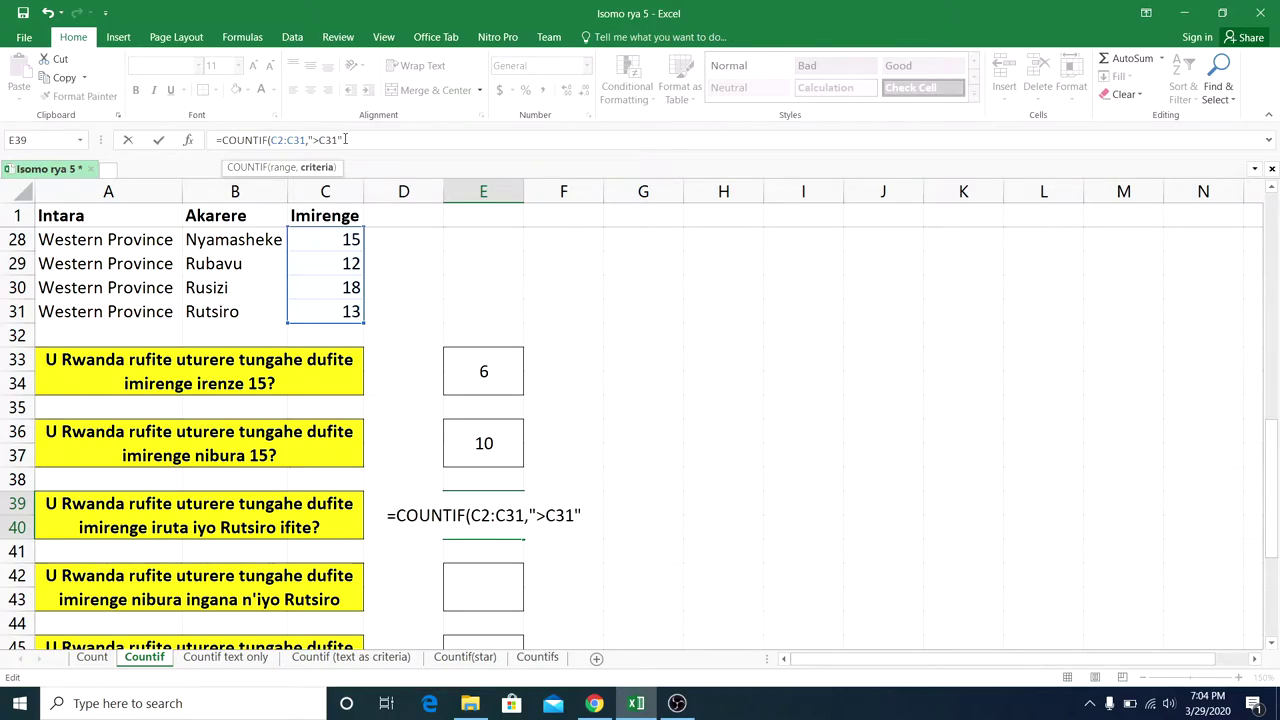
key("BackSpace")
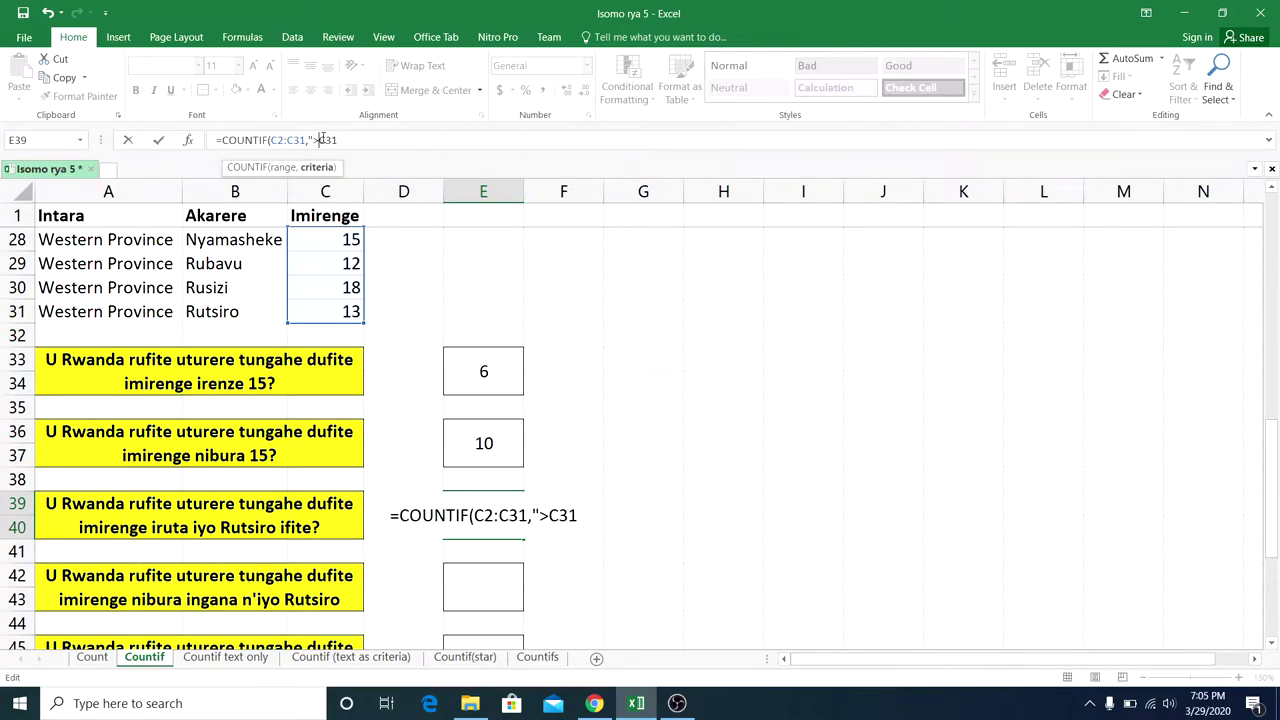
type("\"&")
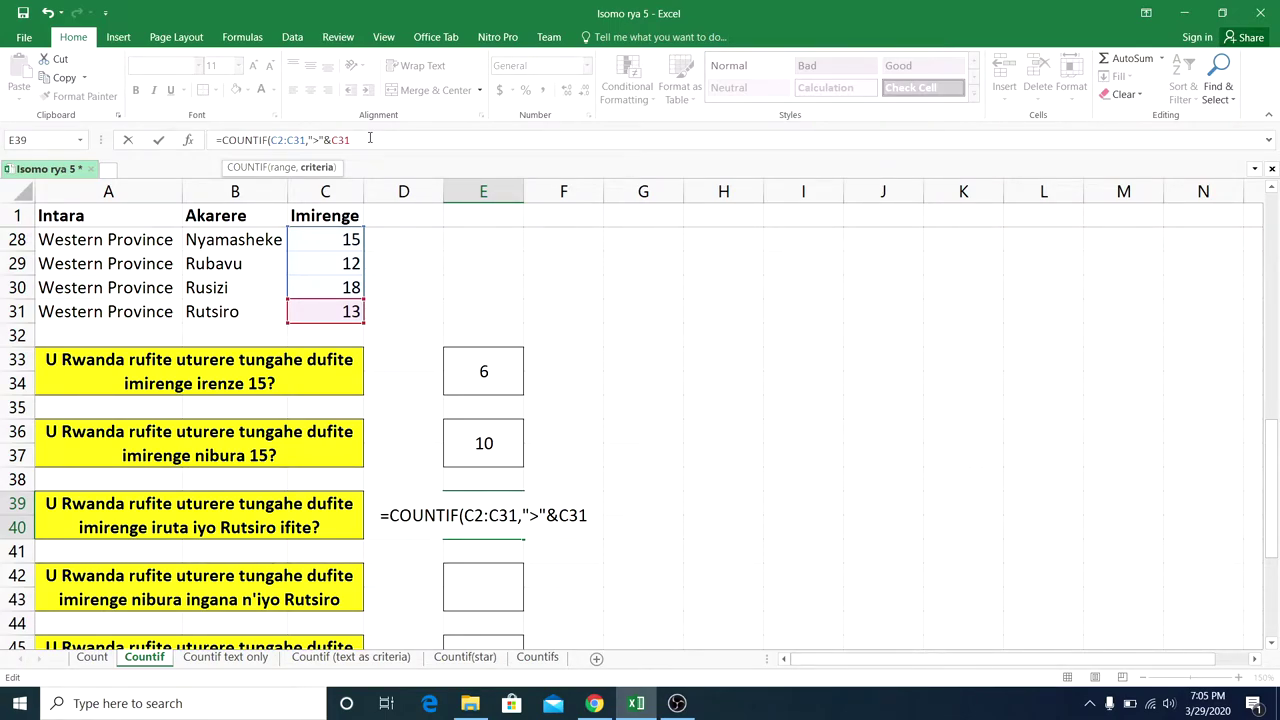
key("Return")
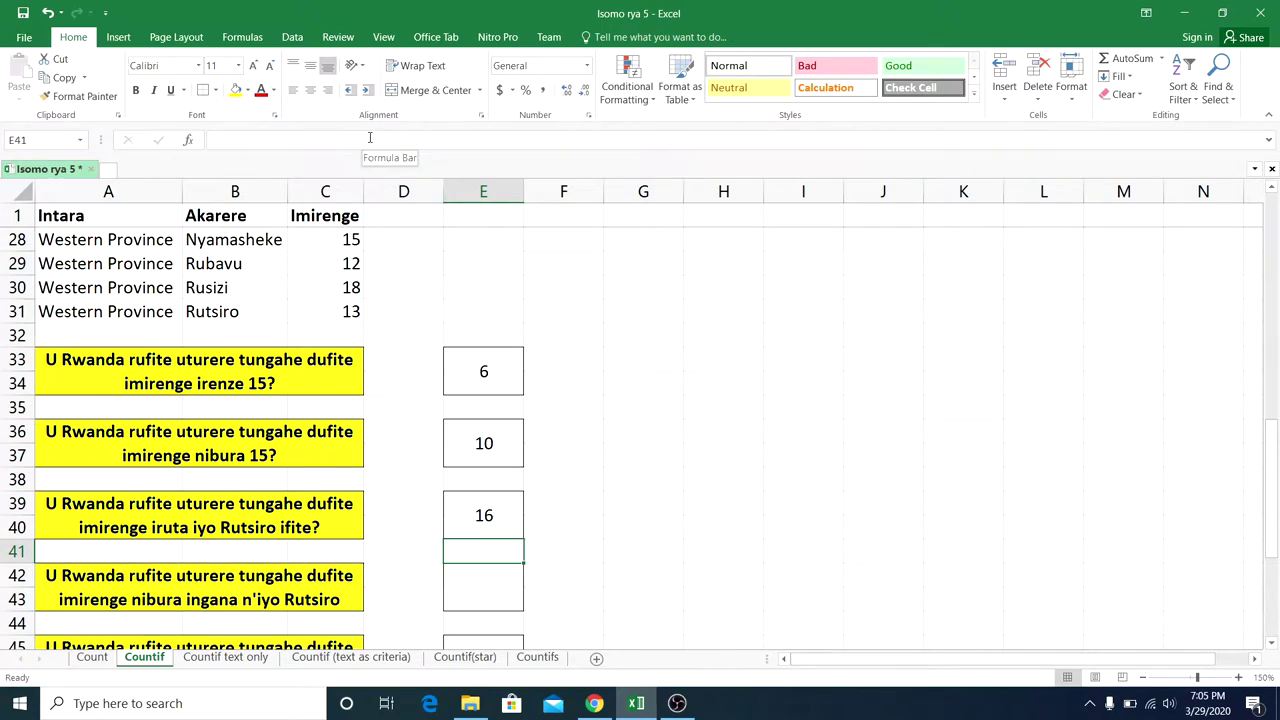
Review the third answer's formula in E39 and confirm it unchanged.
left_click(483, 515)
left_click(405, 140)
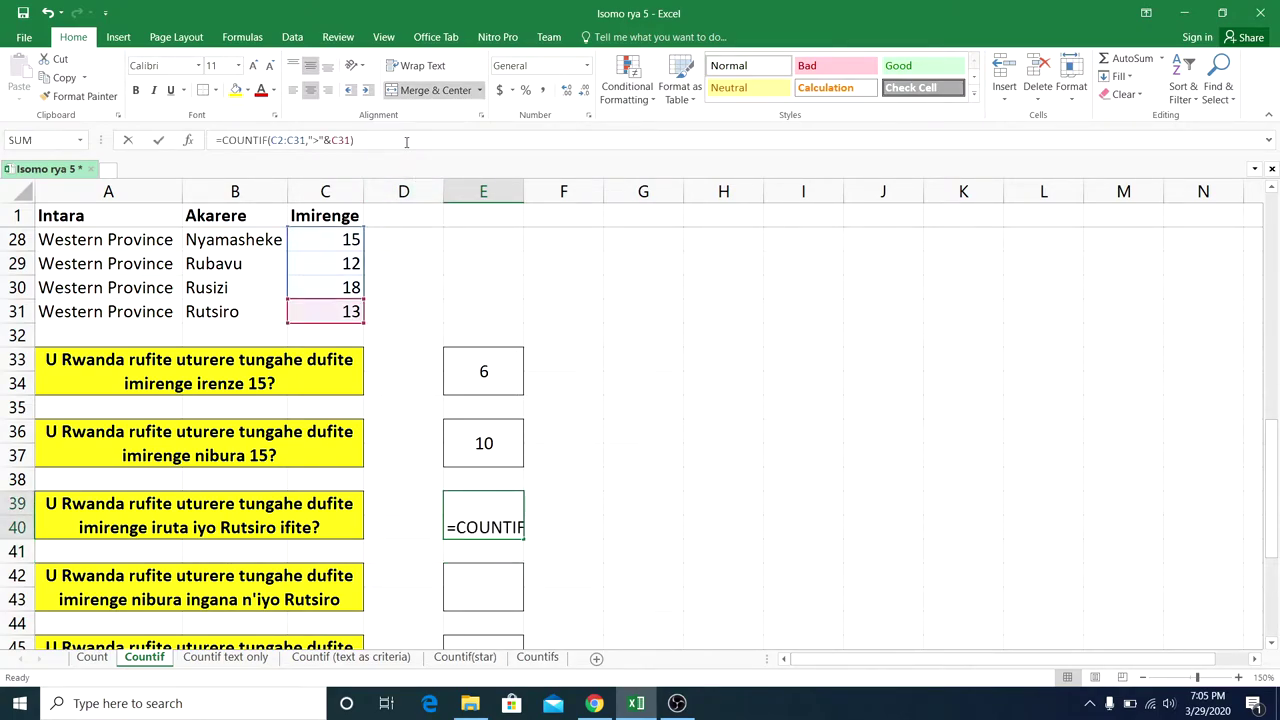
key("Return")
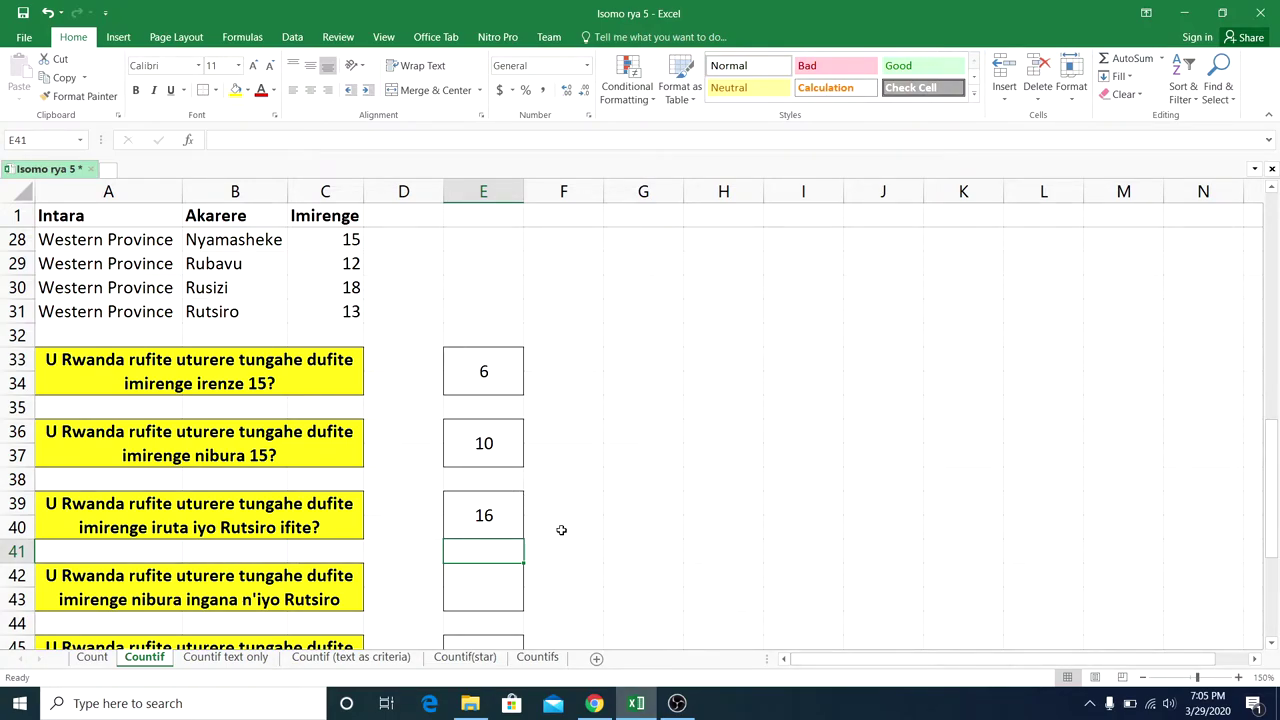
scroll(561, 530, "down", 2)
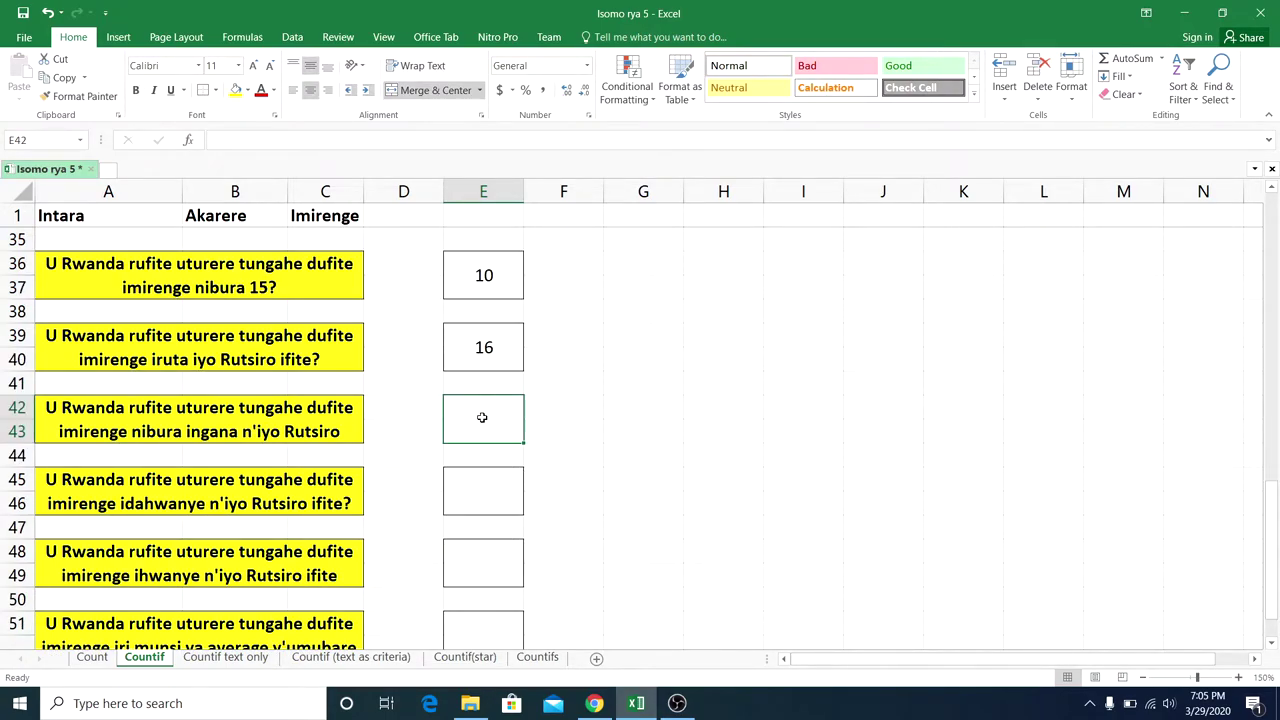
Enlarge row 43 so the A42 question ending "ifite?" displays fully.
left_click(298, 412)
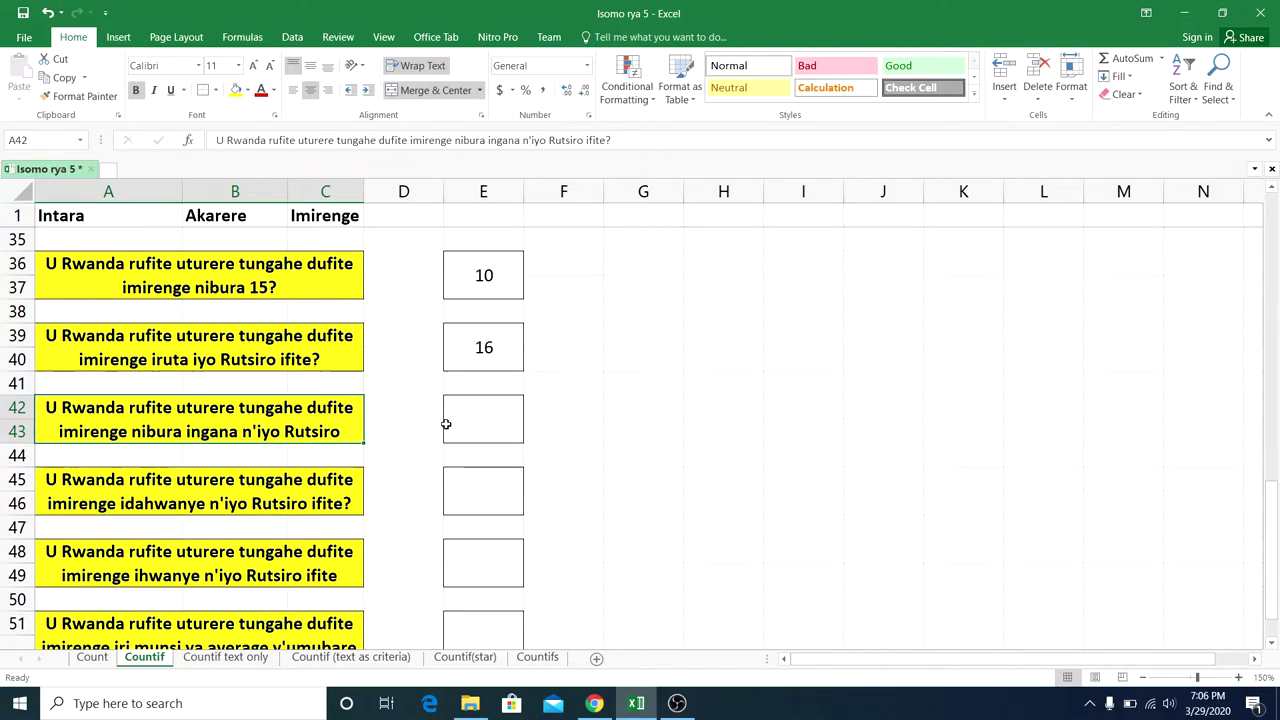
left_click(446, 424)
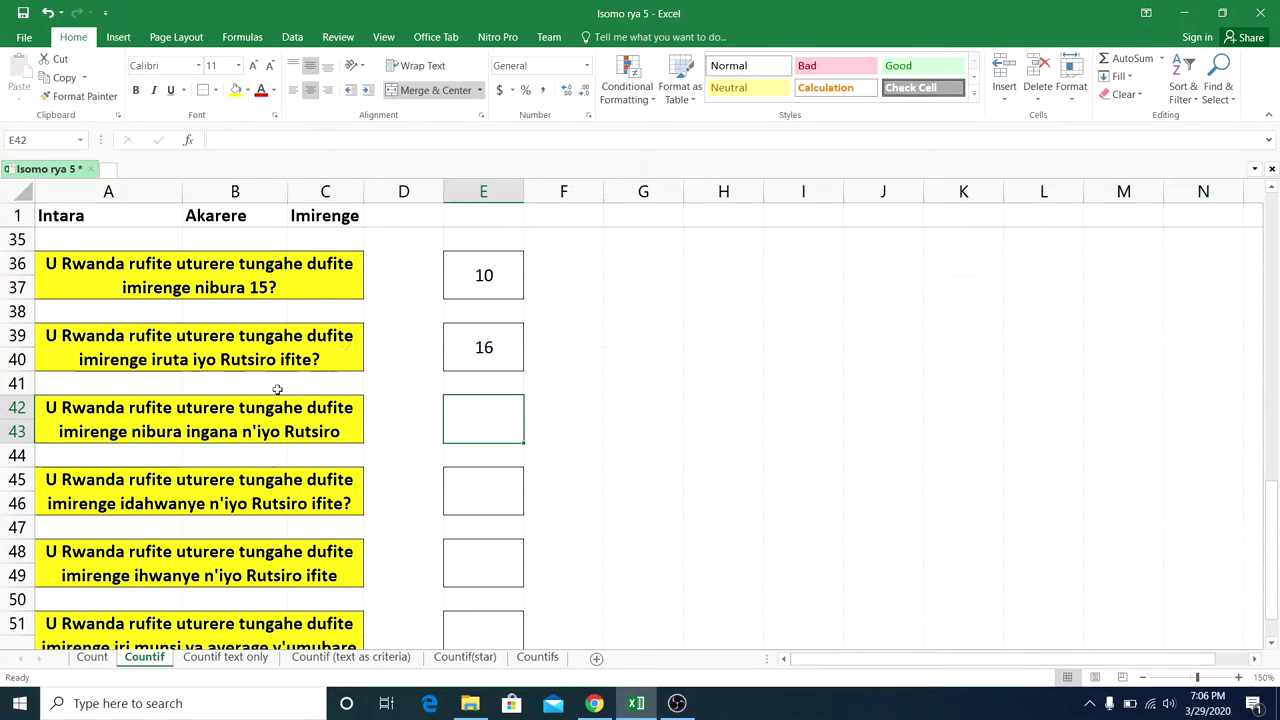
left_click(325, 341)
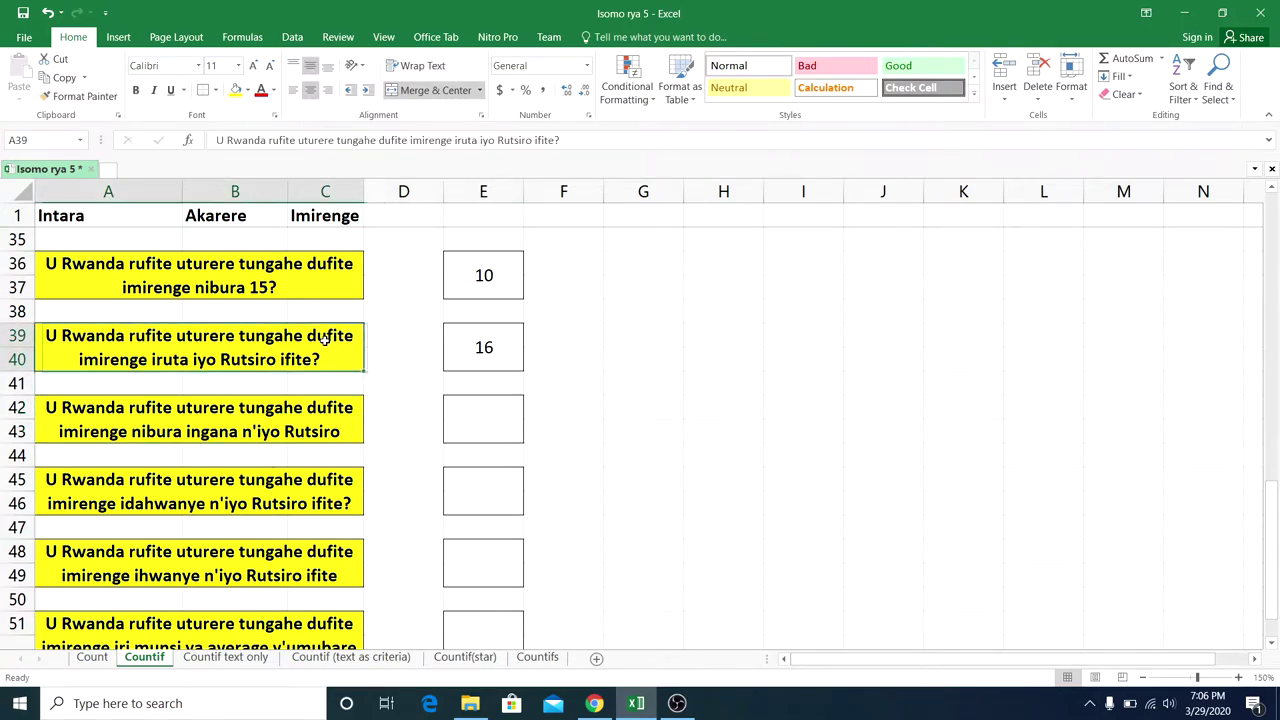
left_click(299, 420)
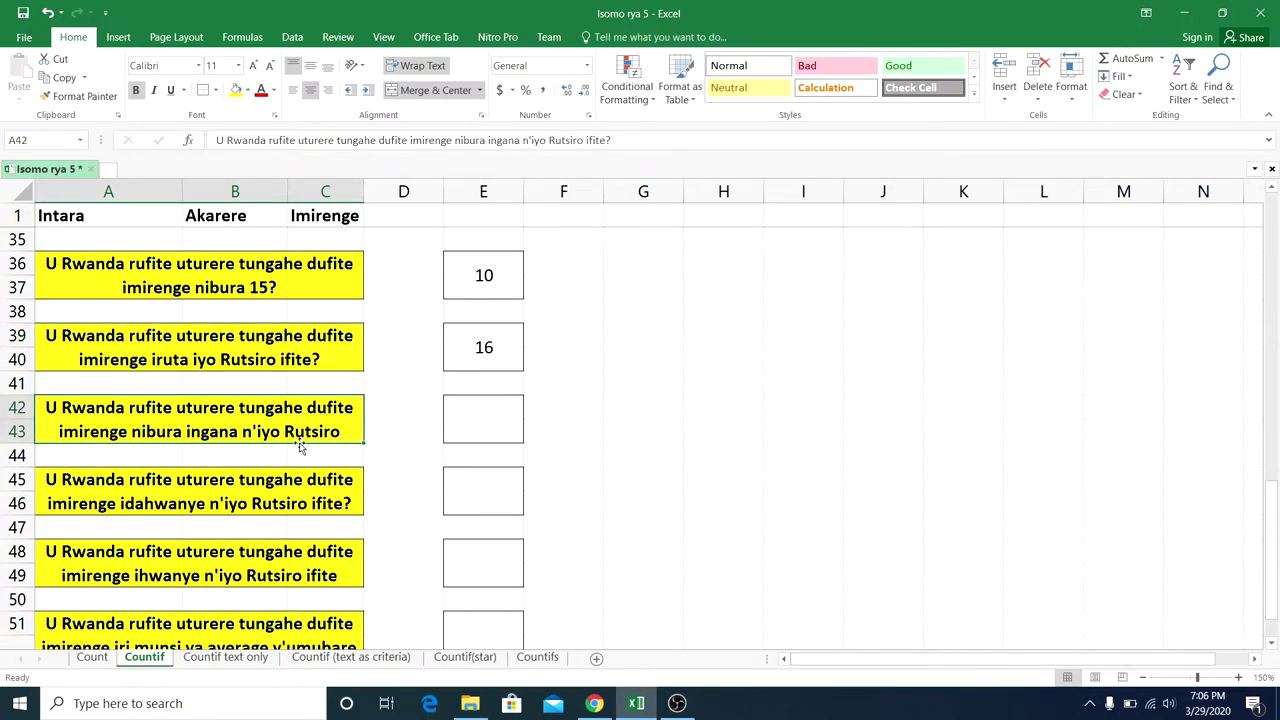
left_click_drag(24, 443, 26, 464)
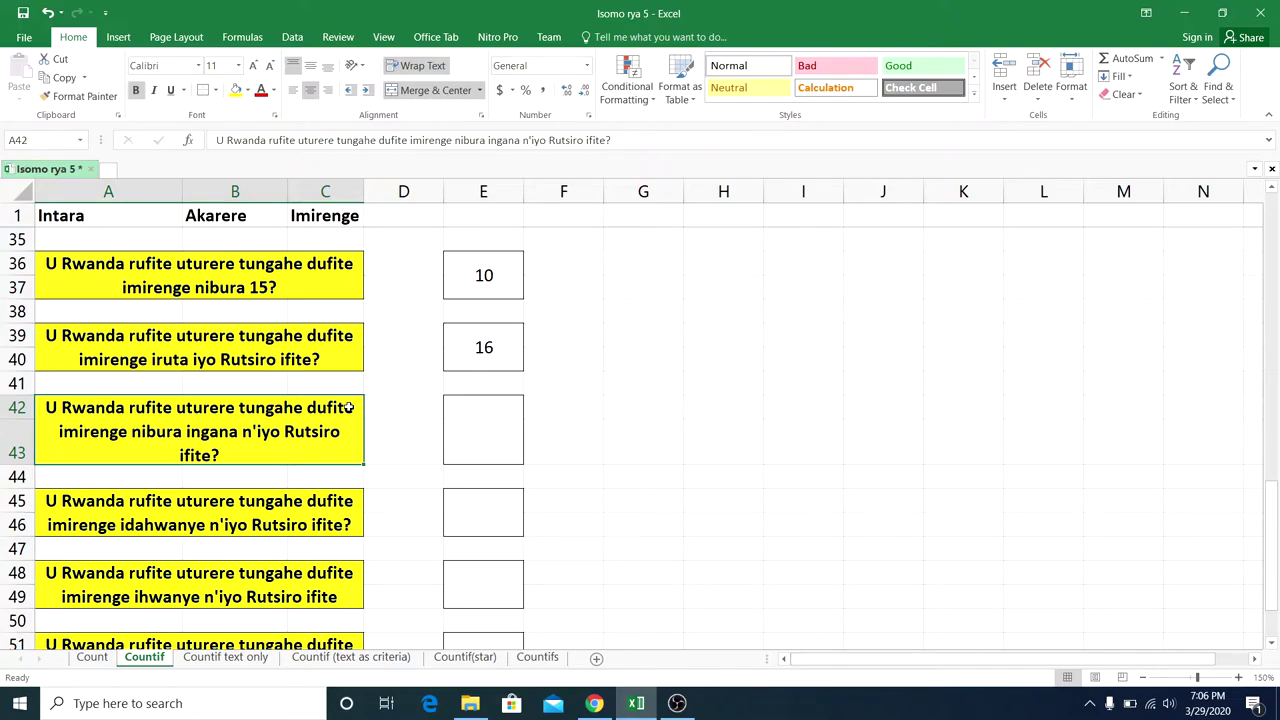
scroll(349, 406, "up", 3)
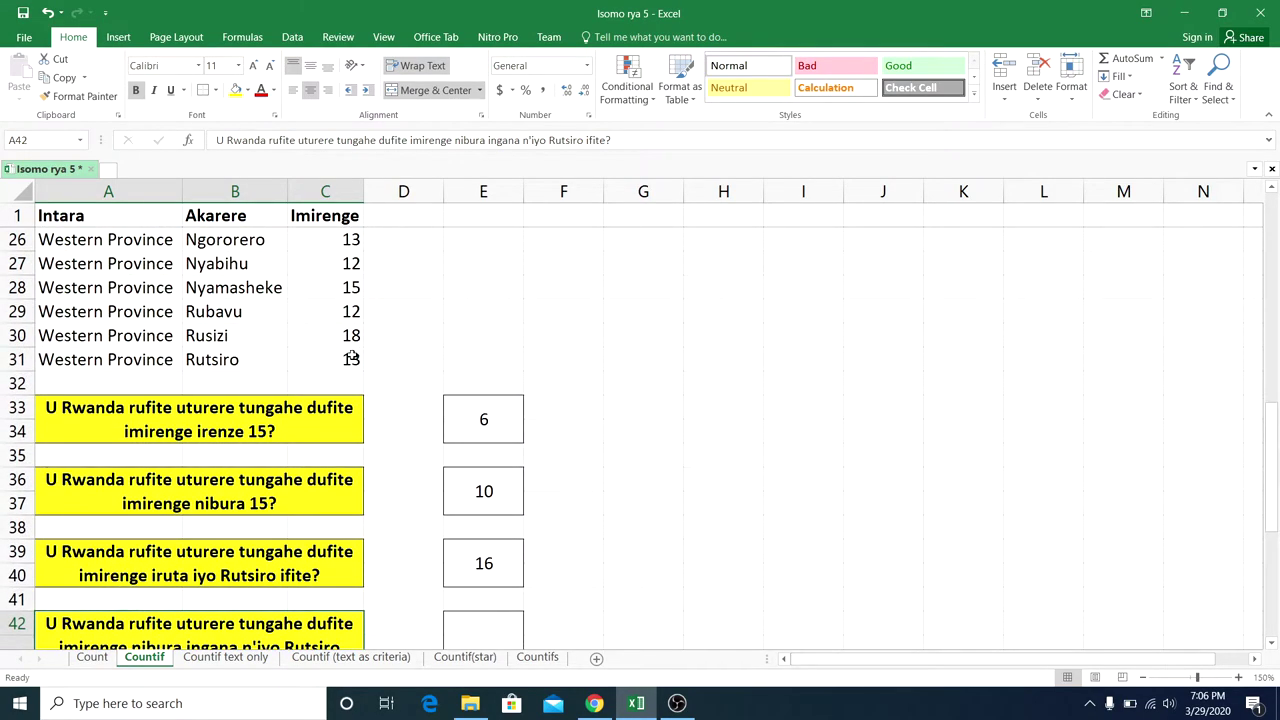
left_click(352, 358)
In E42, begin =COUNTIF( with the Imirenge range C2:C31.
scroll(543, 394, "down", 4)
left_click(483, 360)
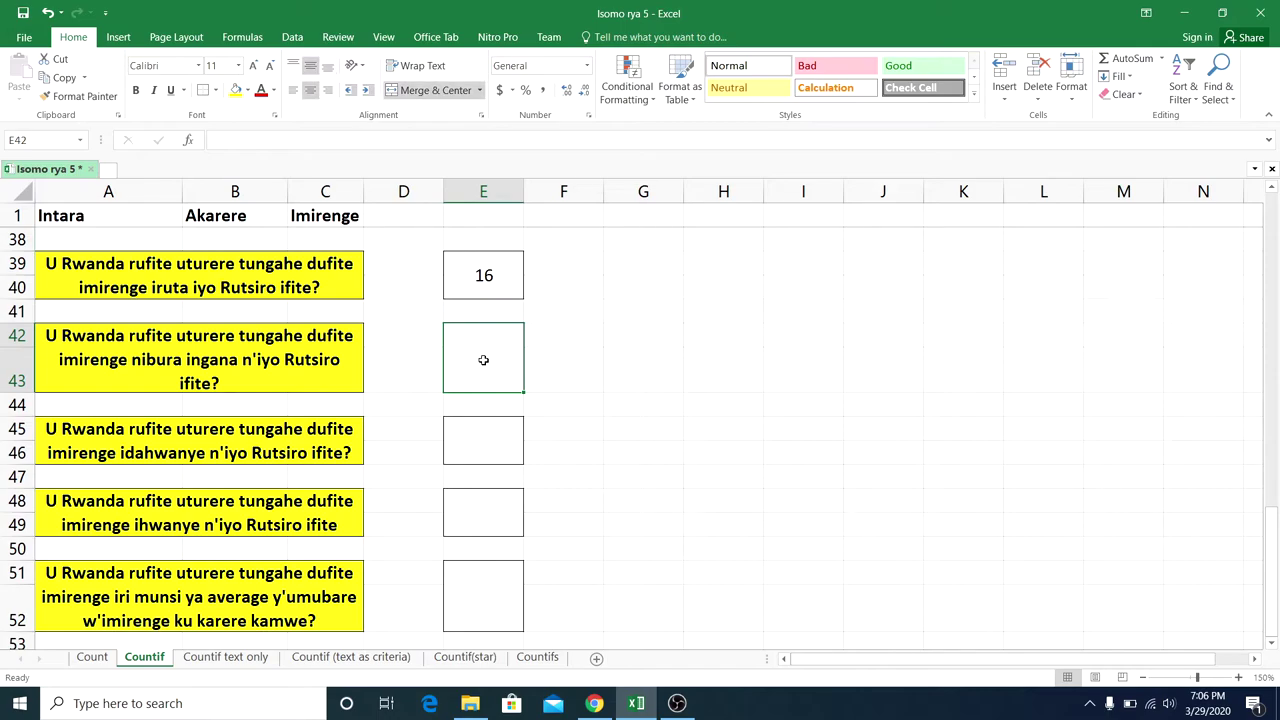
type("=cou")
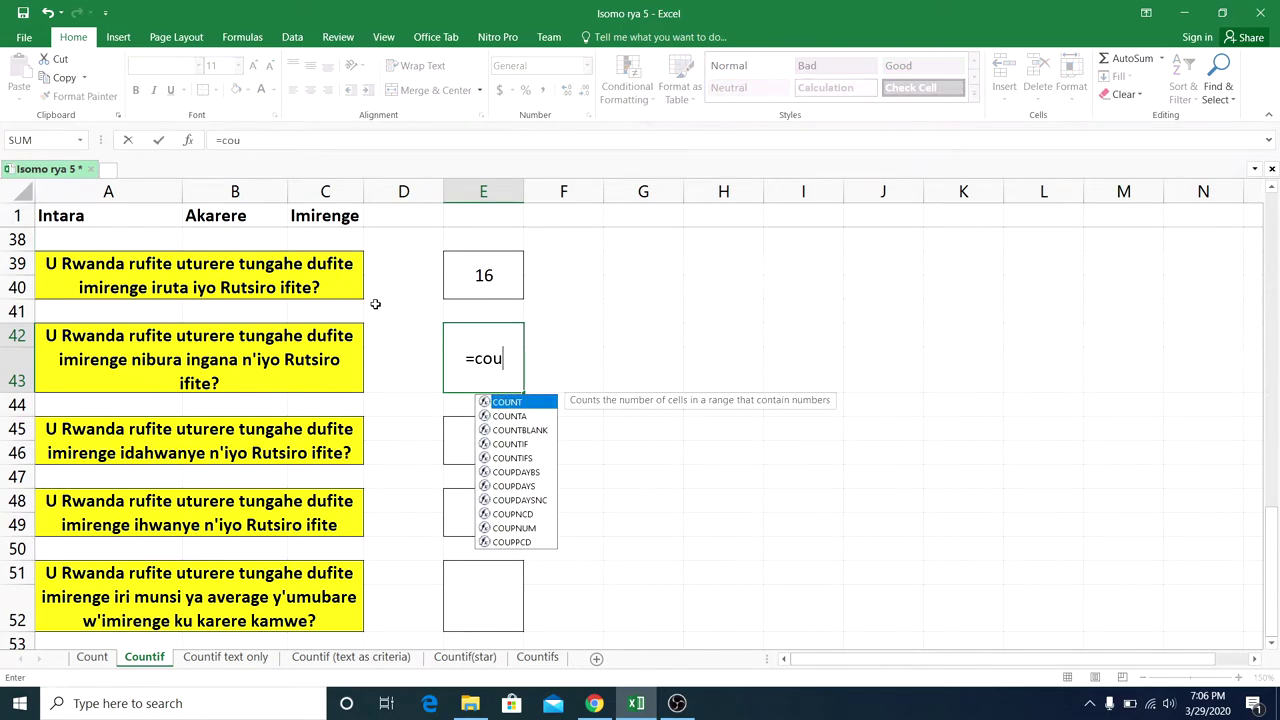
type("nt")
key("Down")
key("Down")
key("Down")
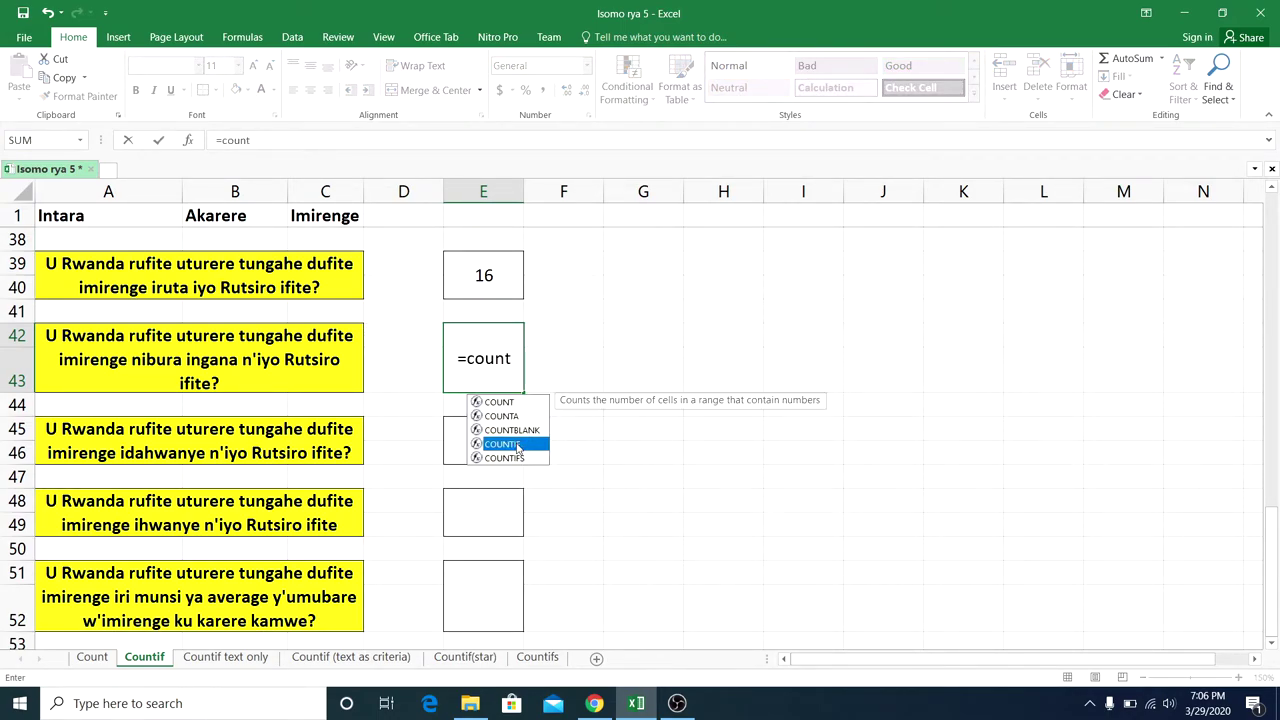
key("Tab")
scroll(398, 293, "up", 1)
scroll(398, 293, "up", 2)
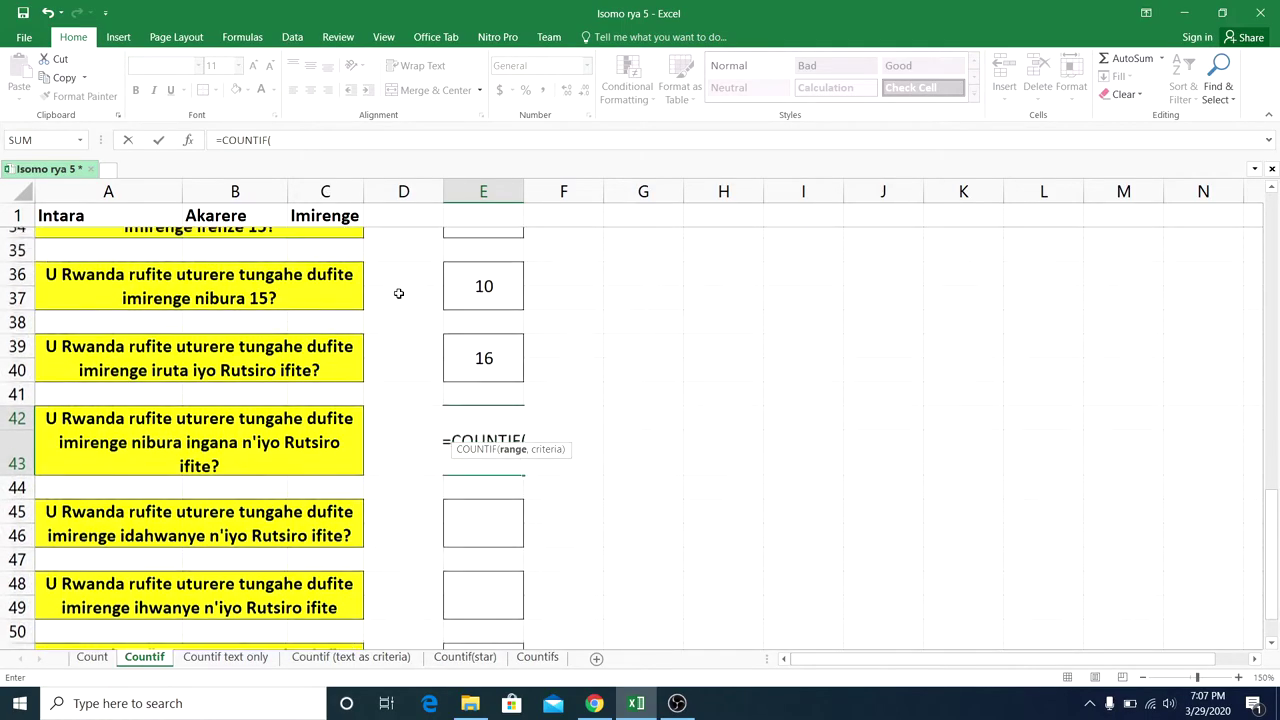
scroll(398, 293, "up", 2)
scroll(397, 291, "up", 1)
scroll(385, 330, "up", 1)
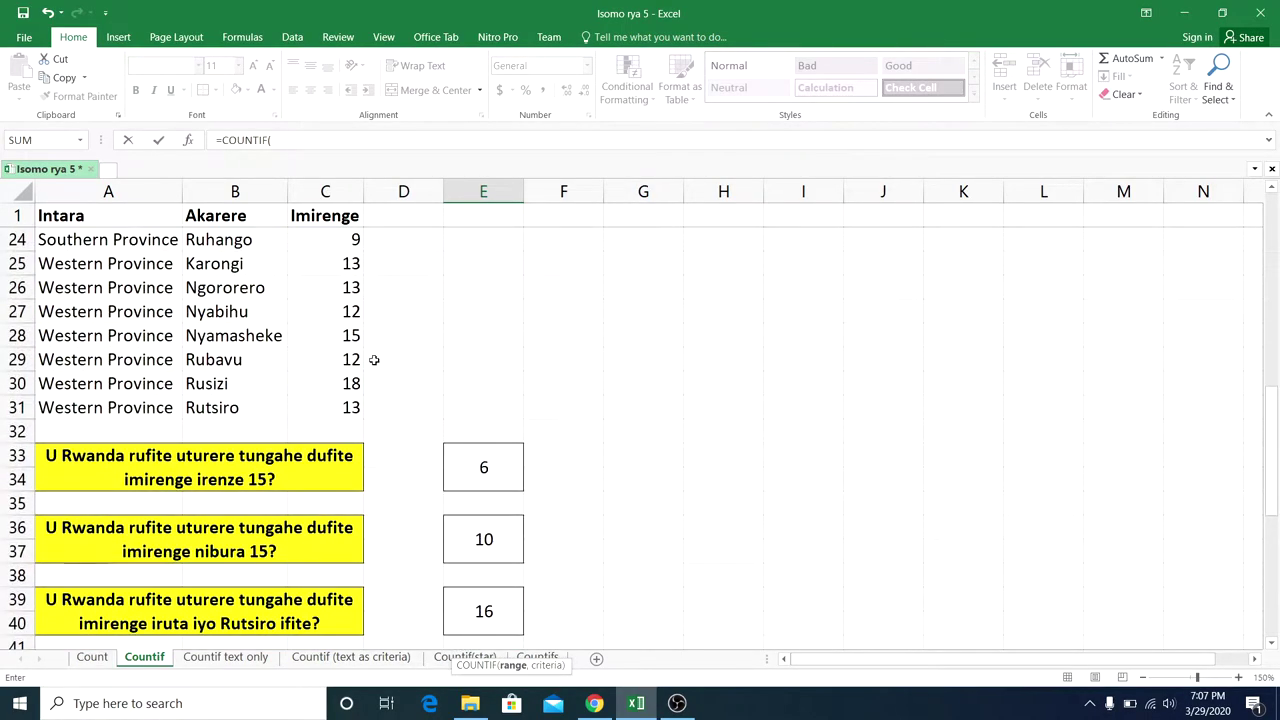
left_click_drag(345, 407, 340, 216)
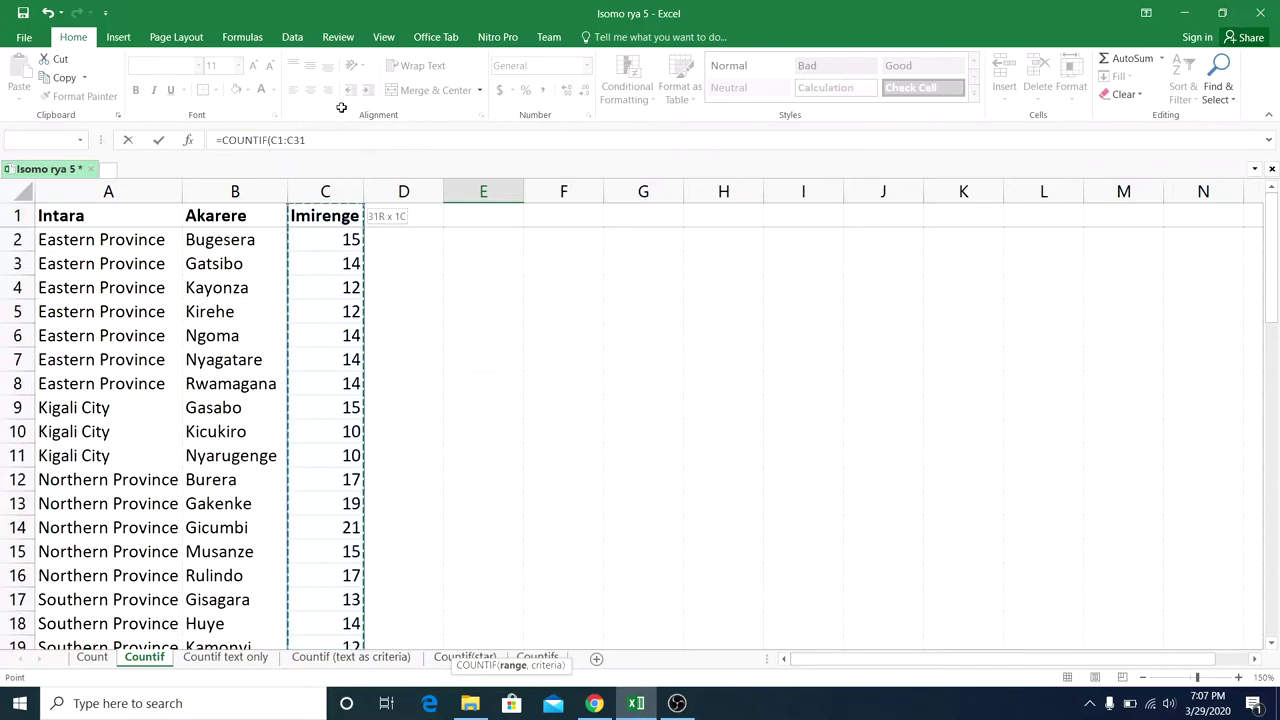
left_click_drag(340, 216, 335, 234)
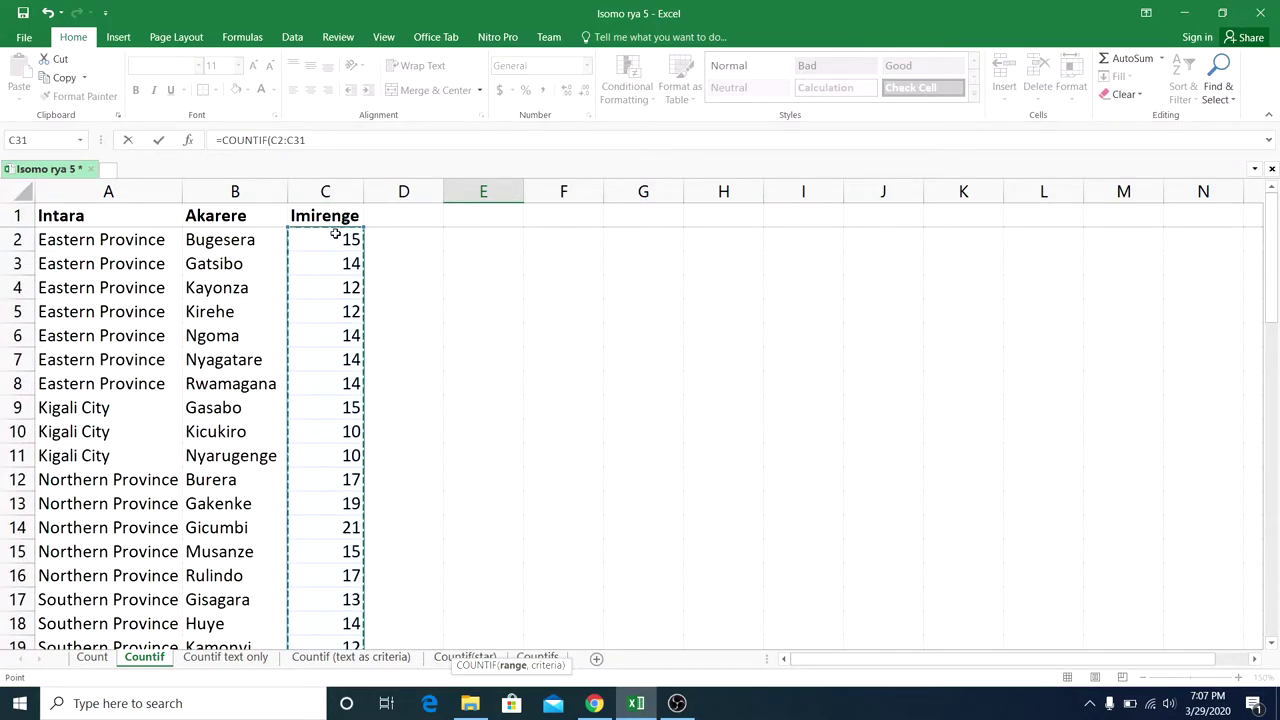
Add the criterion ">="&C31 and confirm, so E42 shows 20.
type(",")
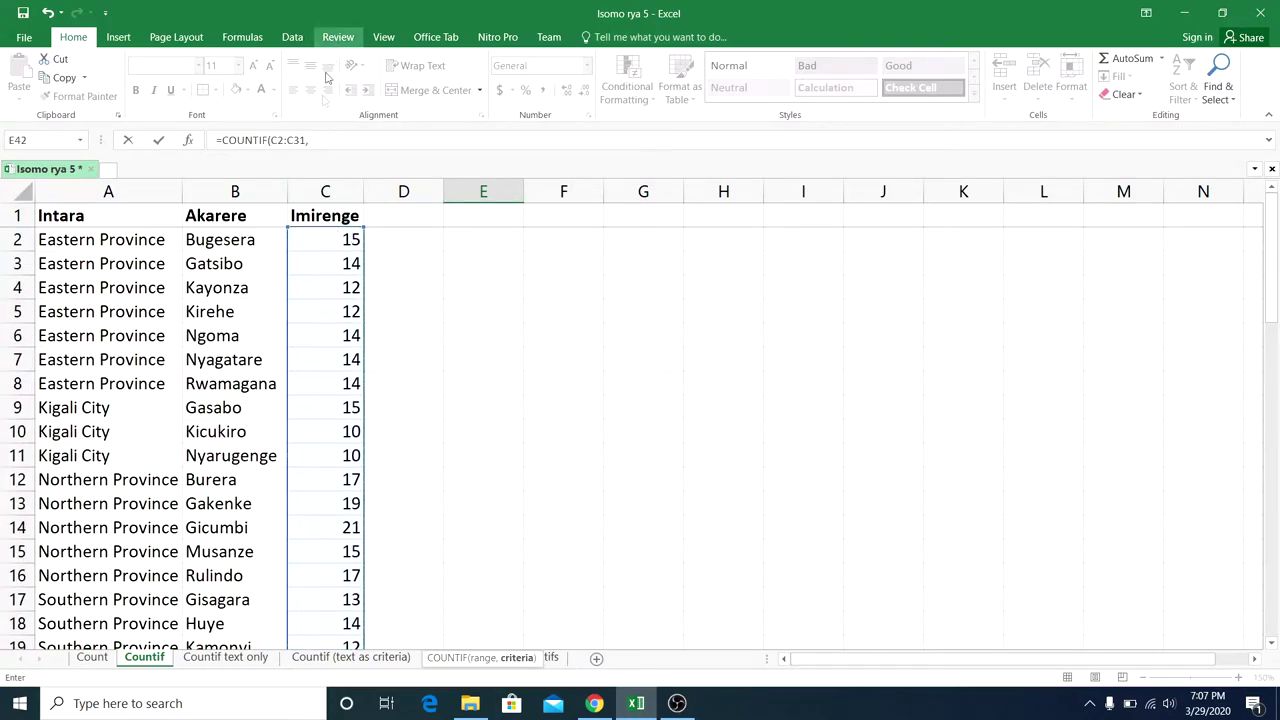
left_click(320, 139)
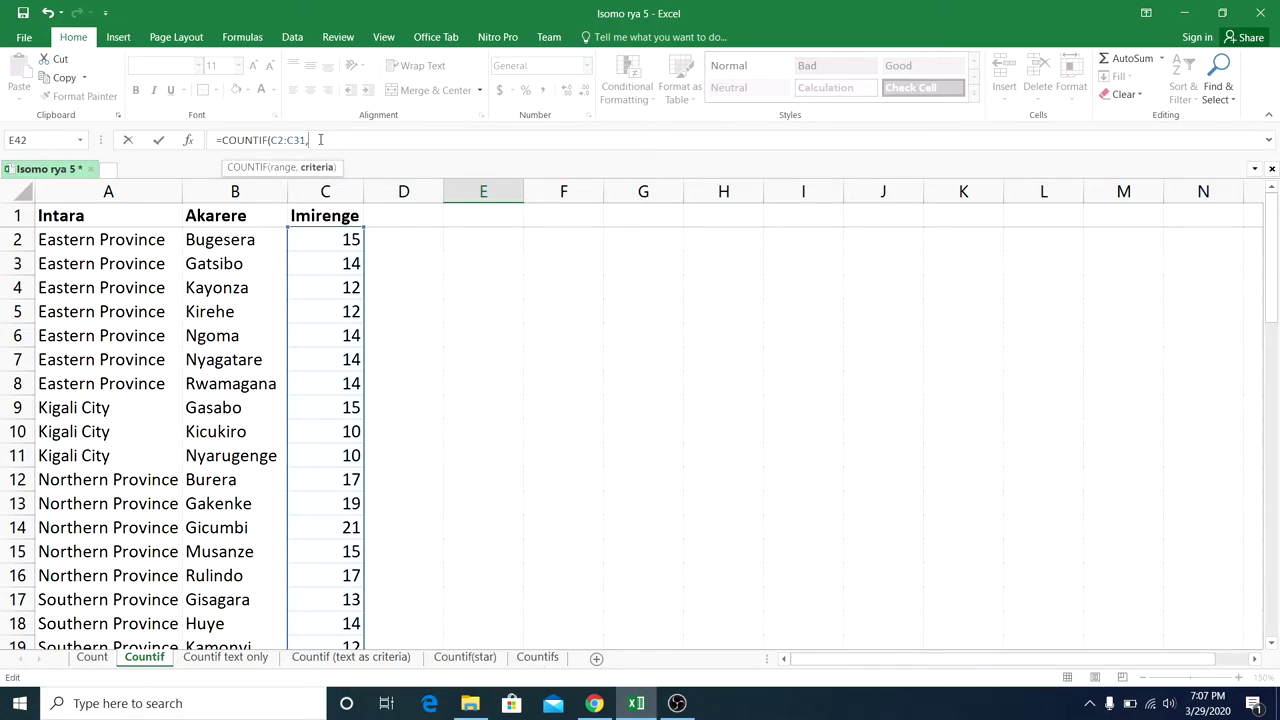
type("\">")
type("=")
type("&")
scroll(524, 384, "down", 3)
scroll(524, 384, "down", 3)
scroll(524, 384, "down", 1)
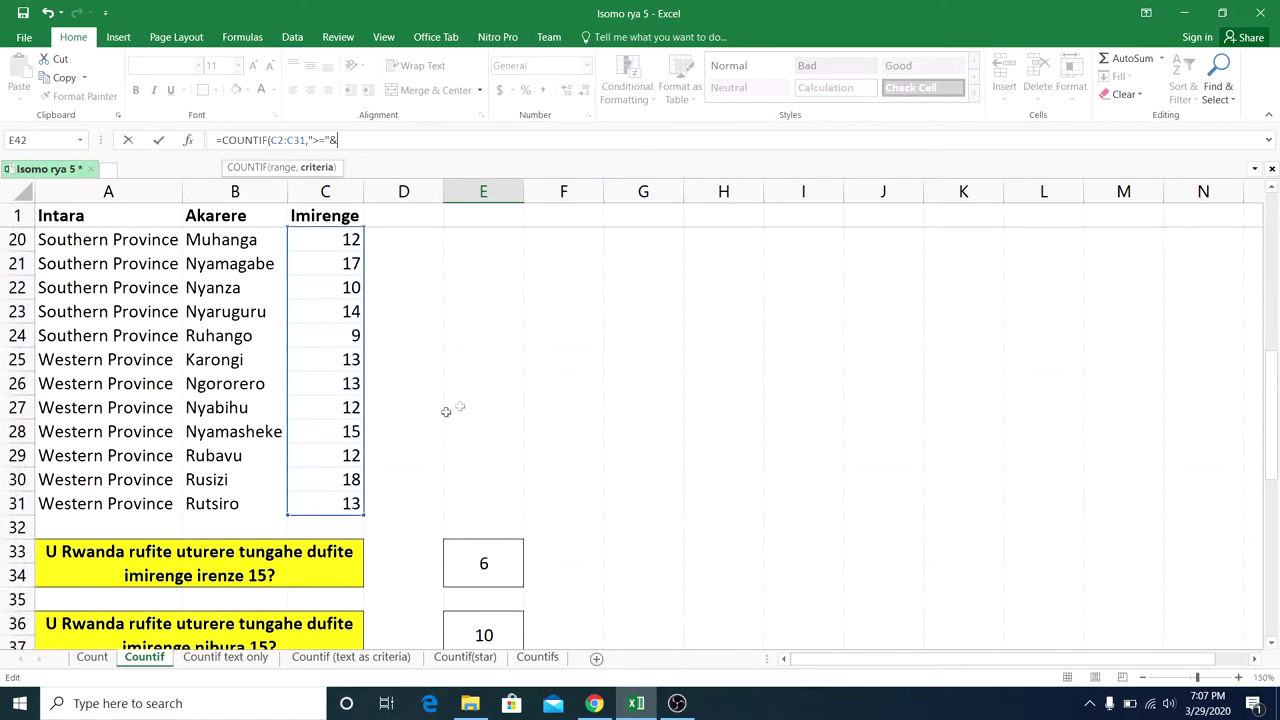
left_click(337, 502)
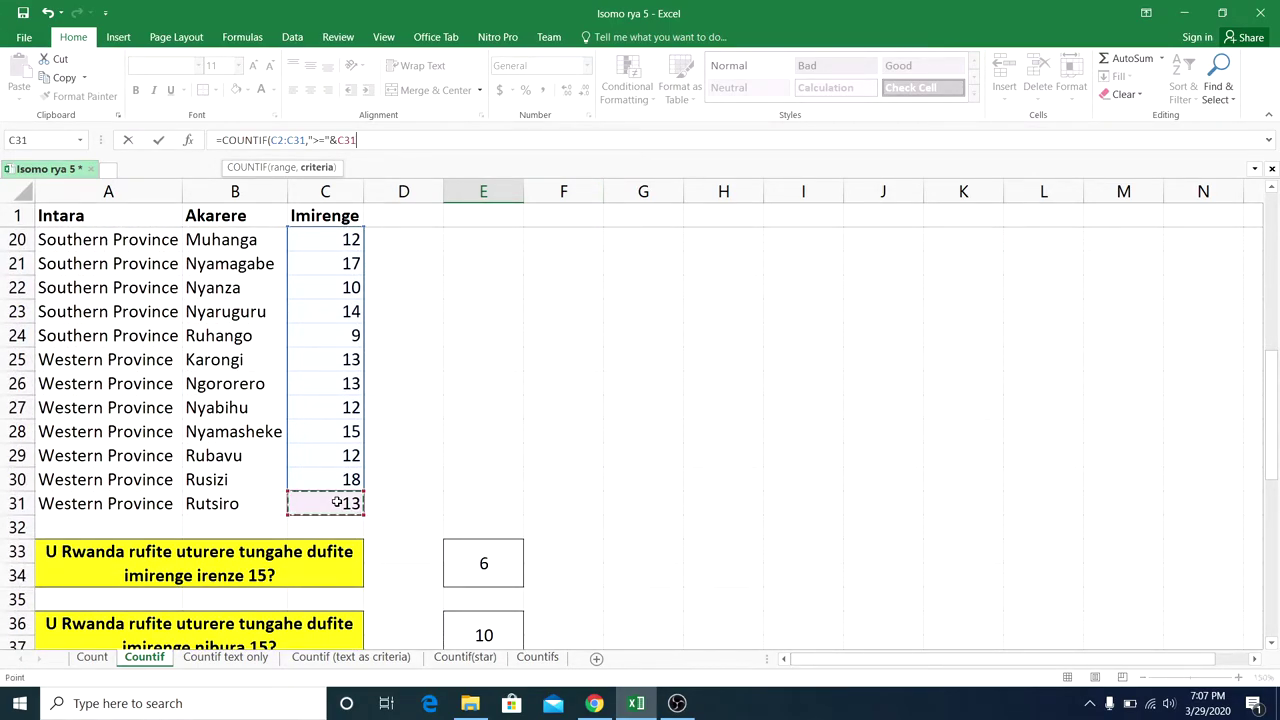
type(")")
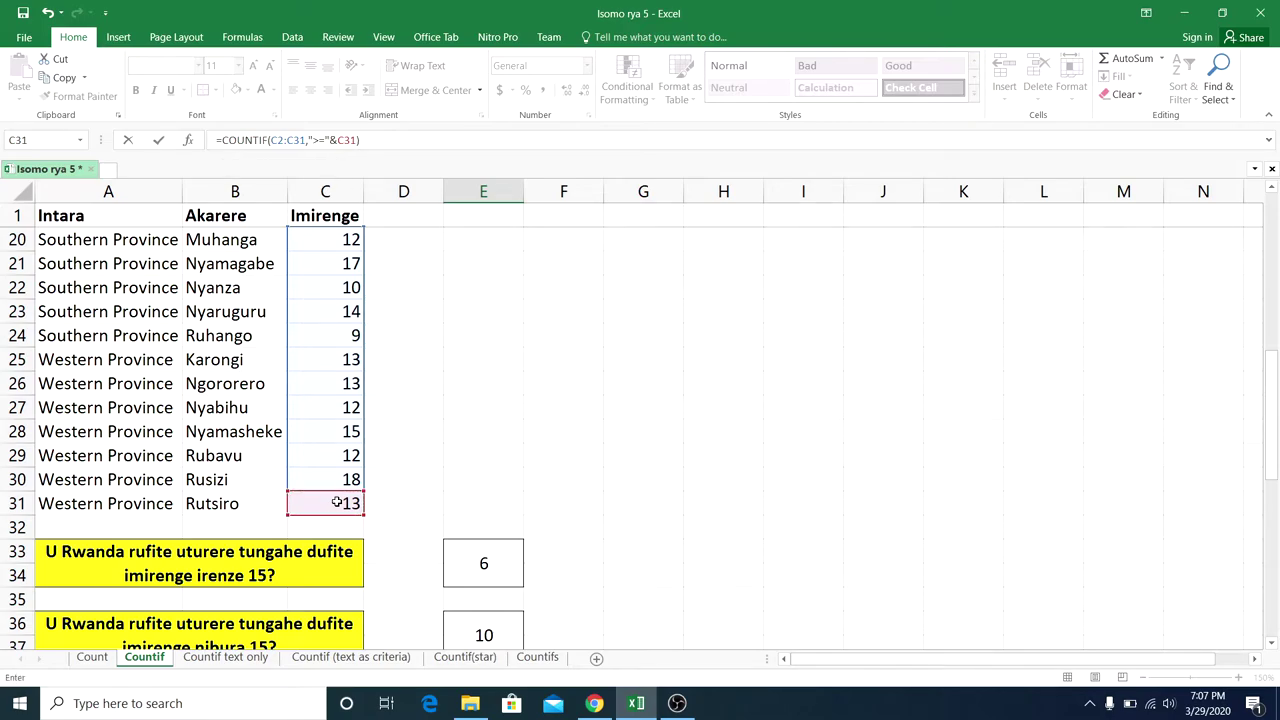
key("ctrl+Return")
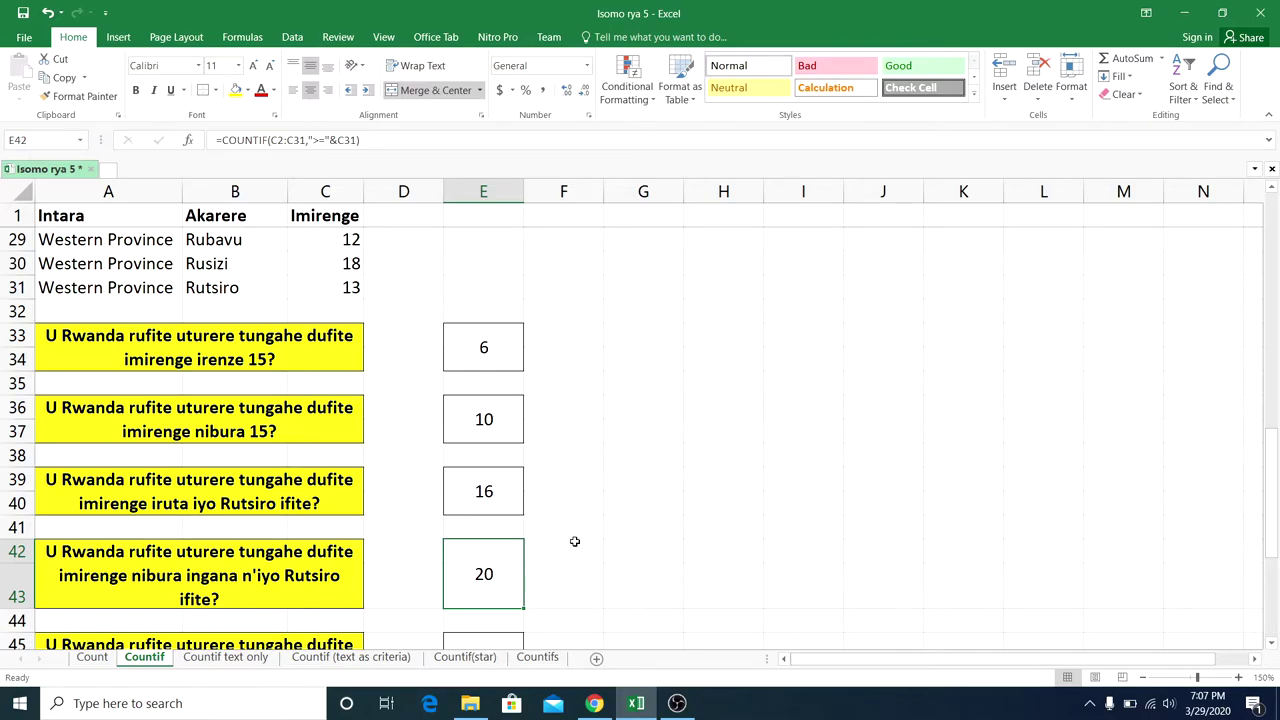
scroll(530, 570, "down", 2)
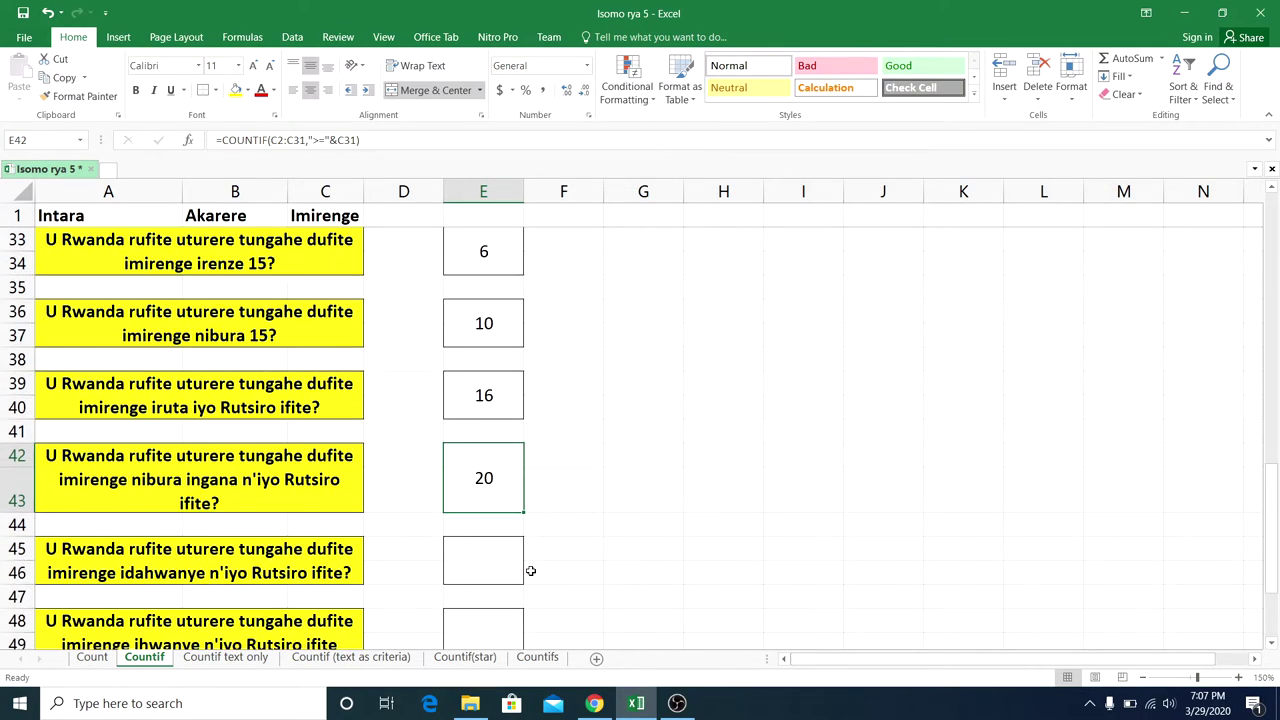
In E45, begin =COUNTIF( over the Imirenge range C2:C31.
scroll(530, 570, "down", 2)
left_click(200, 392)
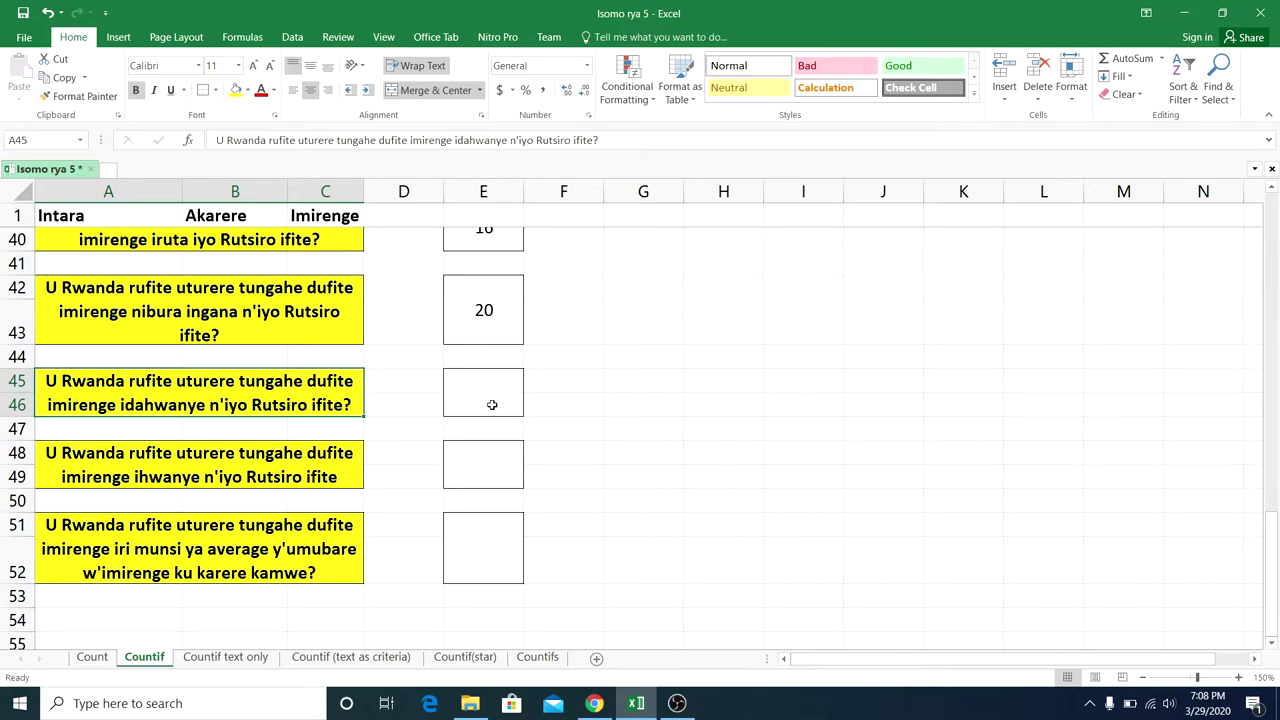
left_click(492, 403)
type("=")
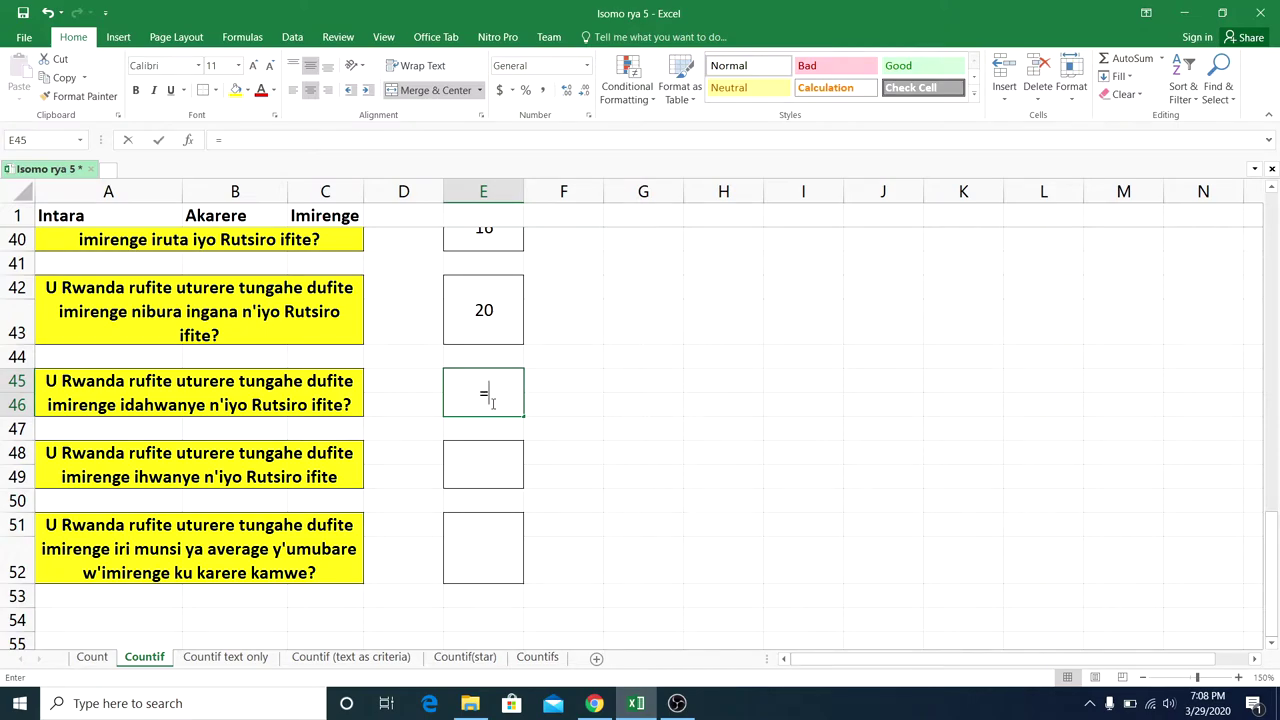
type("co")
key("BackSpace")
key("BackSpace")
key("BackSpace")
type("=")
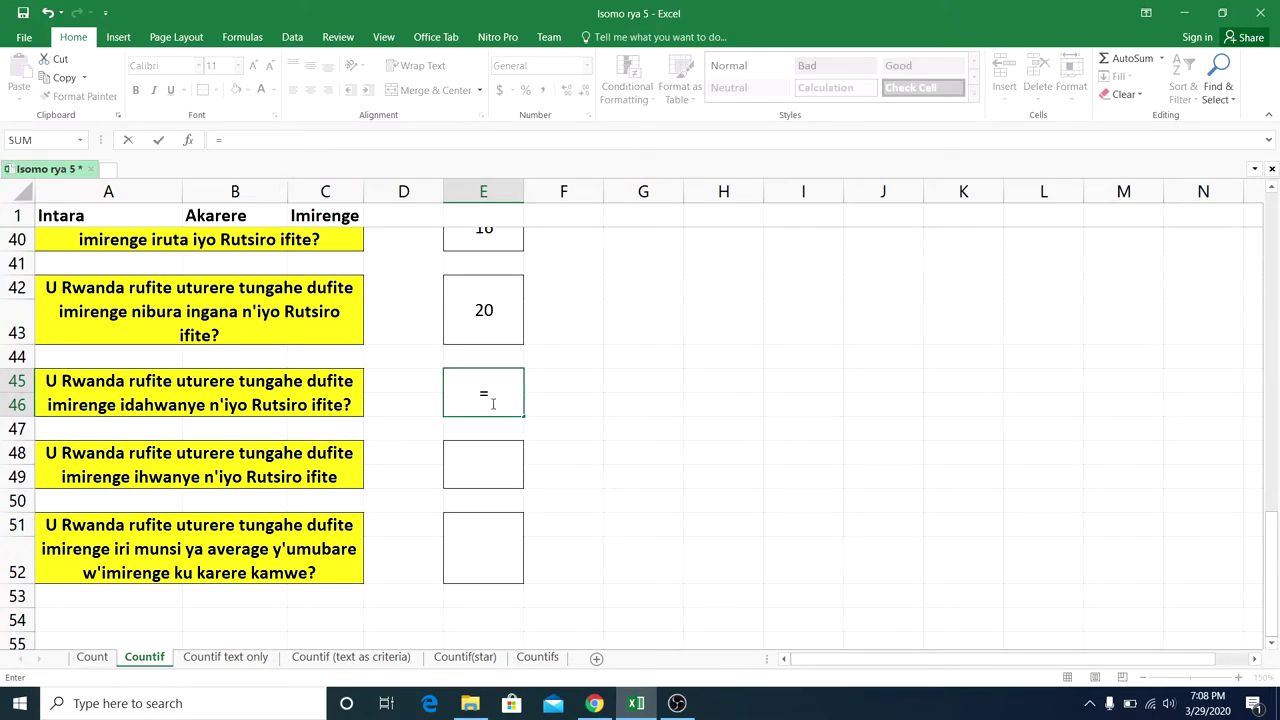
type("count")
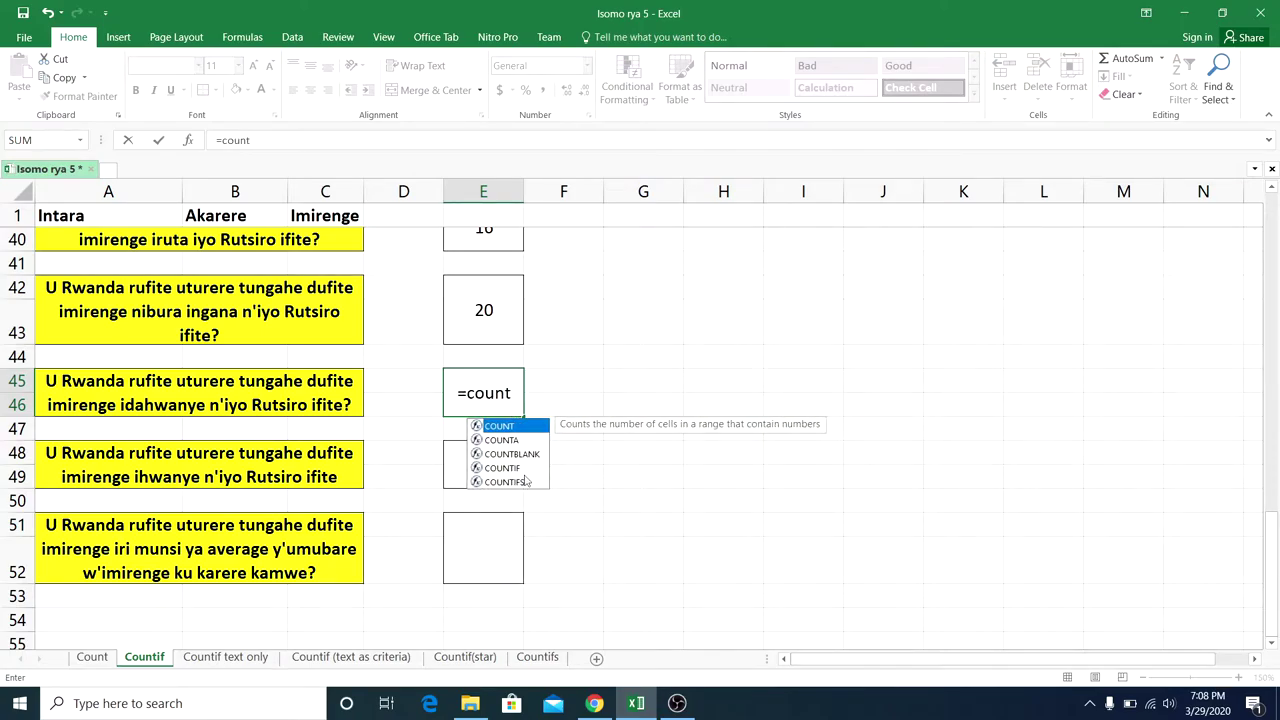
double_click(515, 468)
scroll(457, 320, "up", 5)
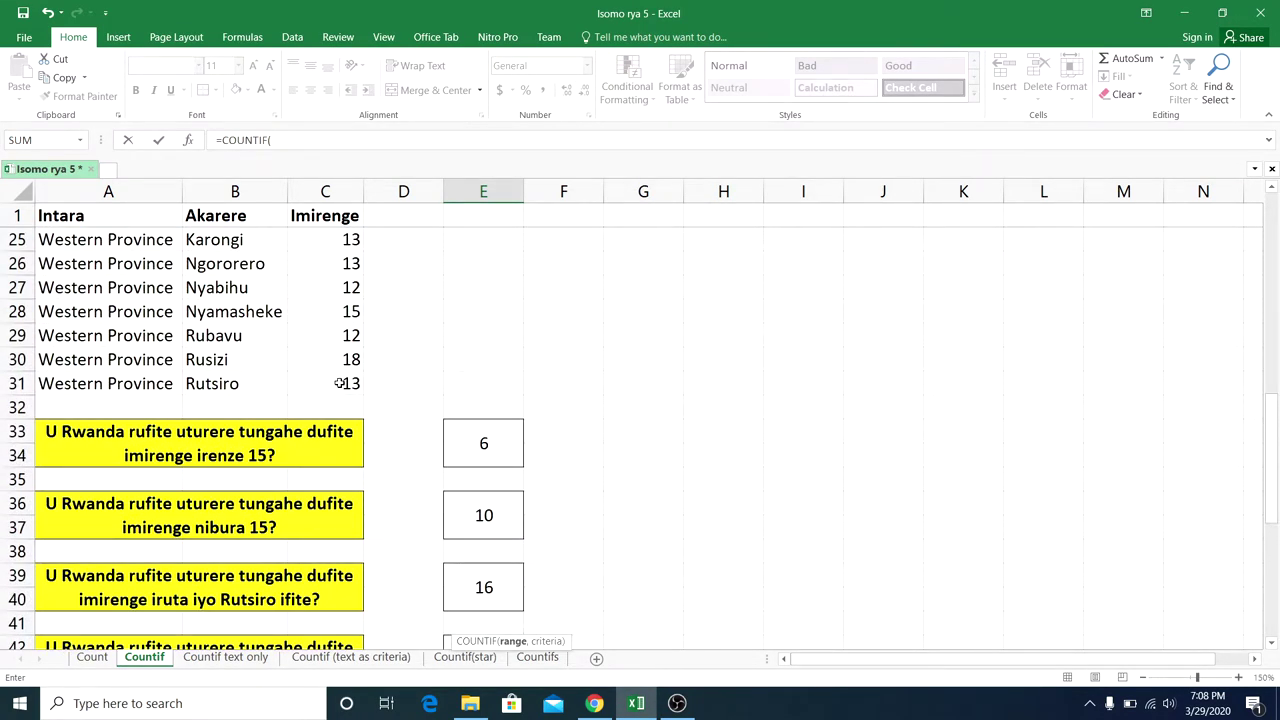
mouse_move(340, 383)
left_mouse_down()
mouse_move(320, 213)
mouse_move(322, 240)
left_mouse_up()
left_click(334, 145)
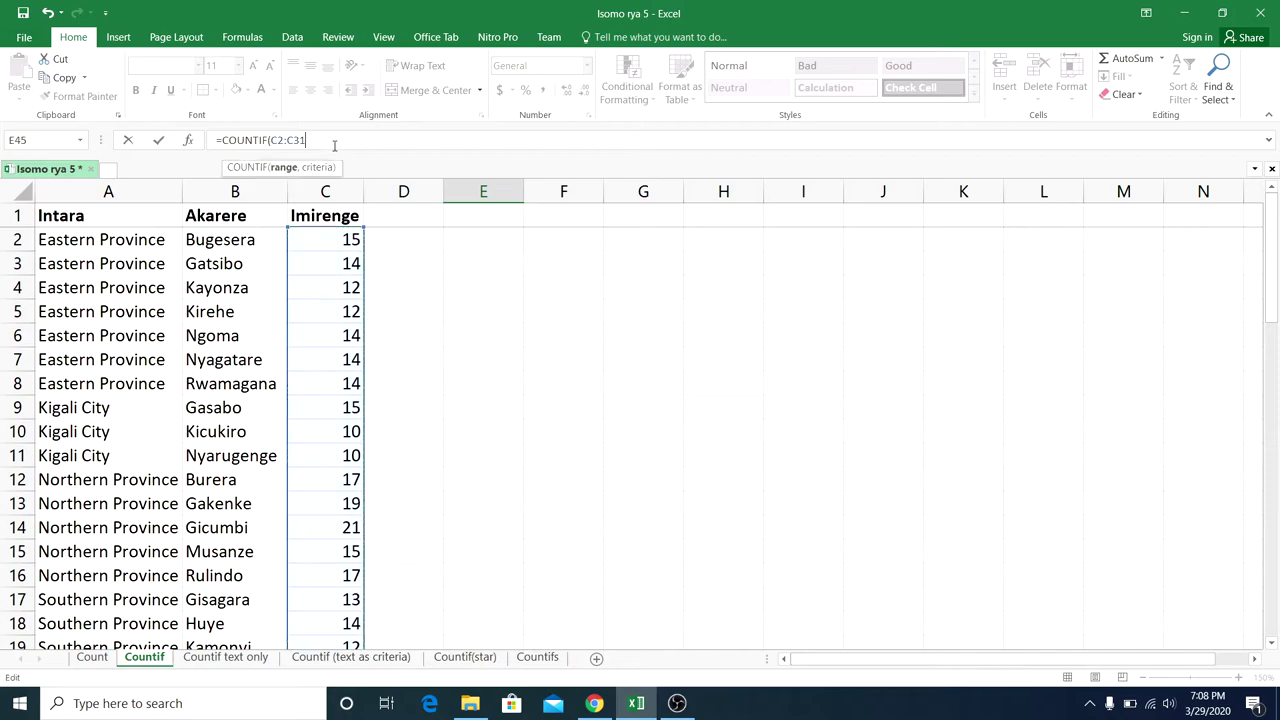
Add the criterion "<>"&C31 referencing Rutsiro's value and confirm the formula.
type(",")
type("\"")
type("<>")
type("\"&")
scroll(466, 334, "down", 5)
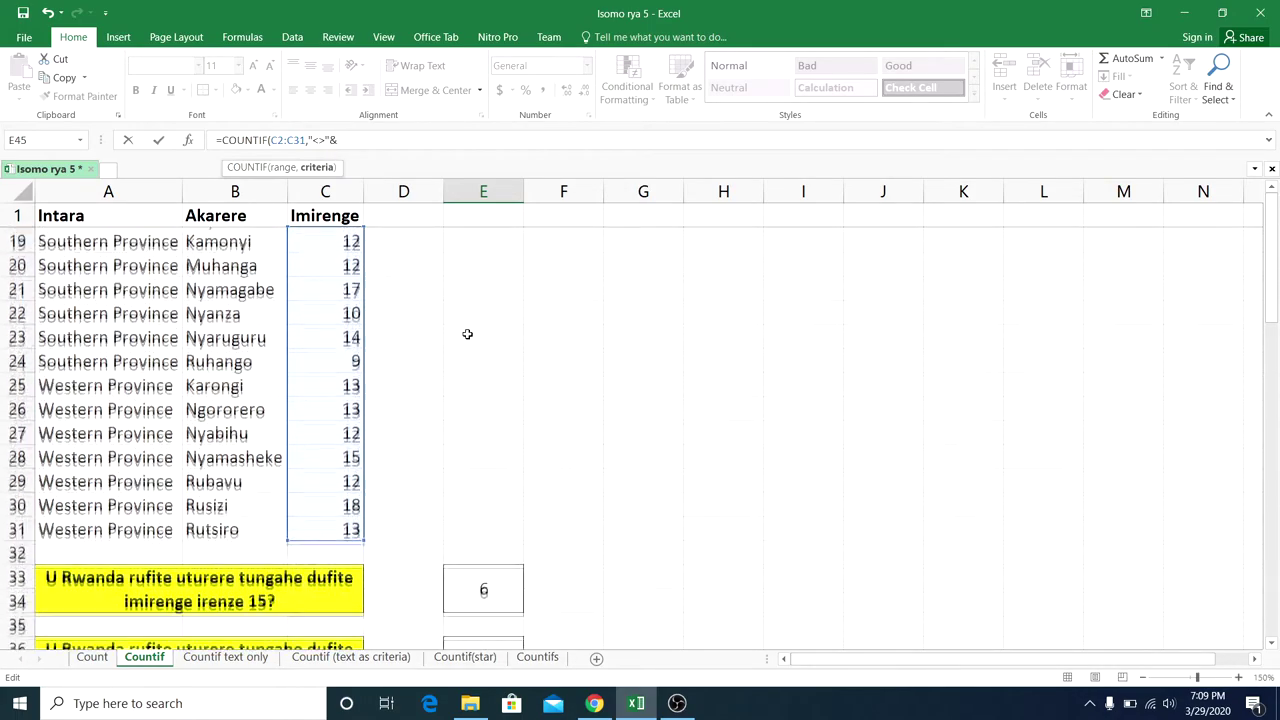
scroll(466, 334, "down", 1)
left_click(333, 481)
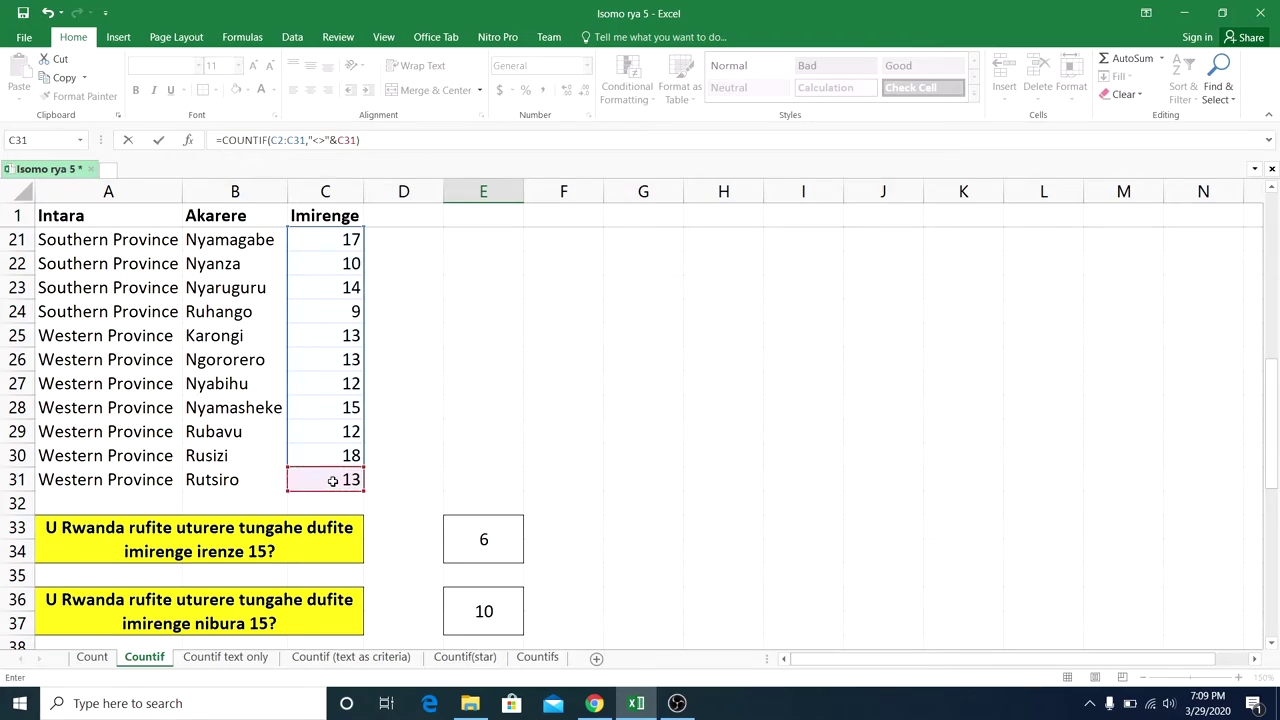
key("Return")
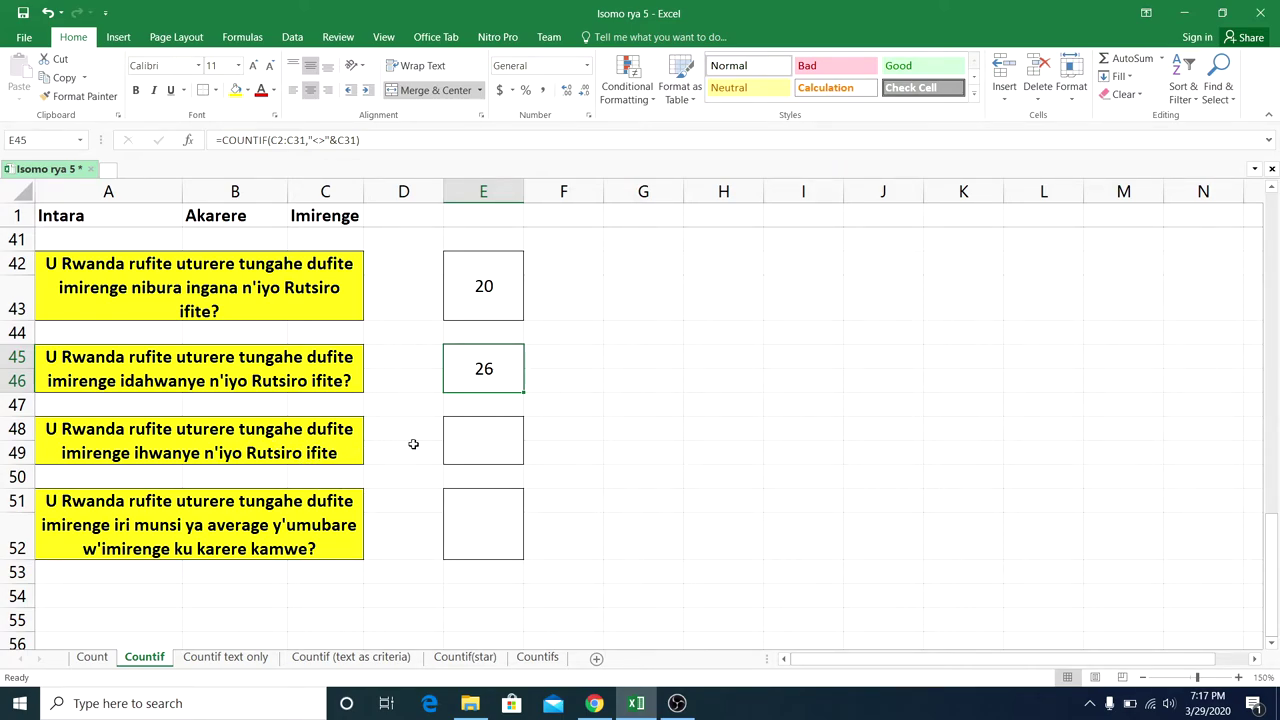
Enter =COUNTIF(C2:C31,"="&C31) in E48 to count districts matching Rutsiro's sector total, giving 4.
left_click(464, 440)
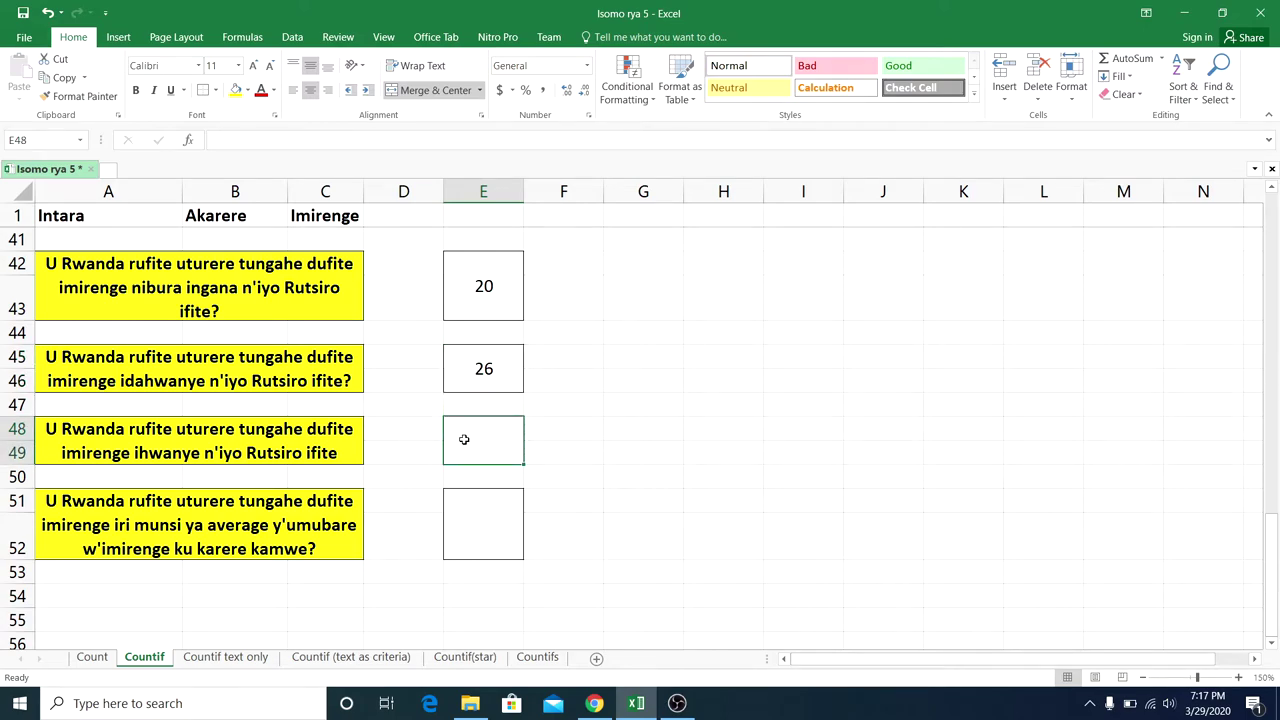
type("=countif")
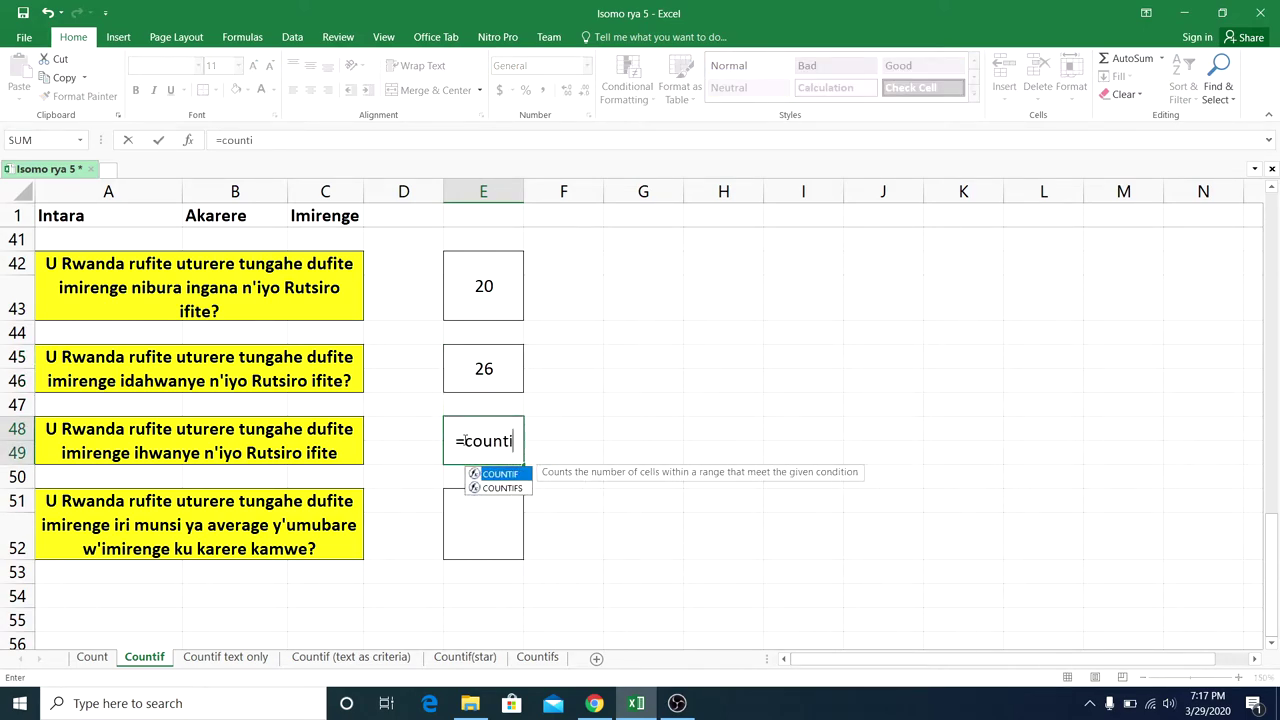
double_click(503, 474)
scroll(463, 320, "up", 5)
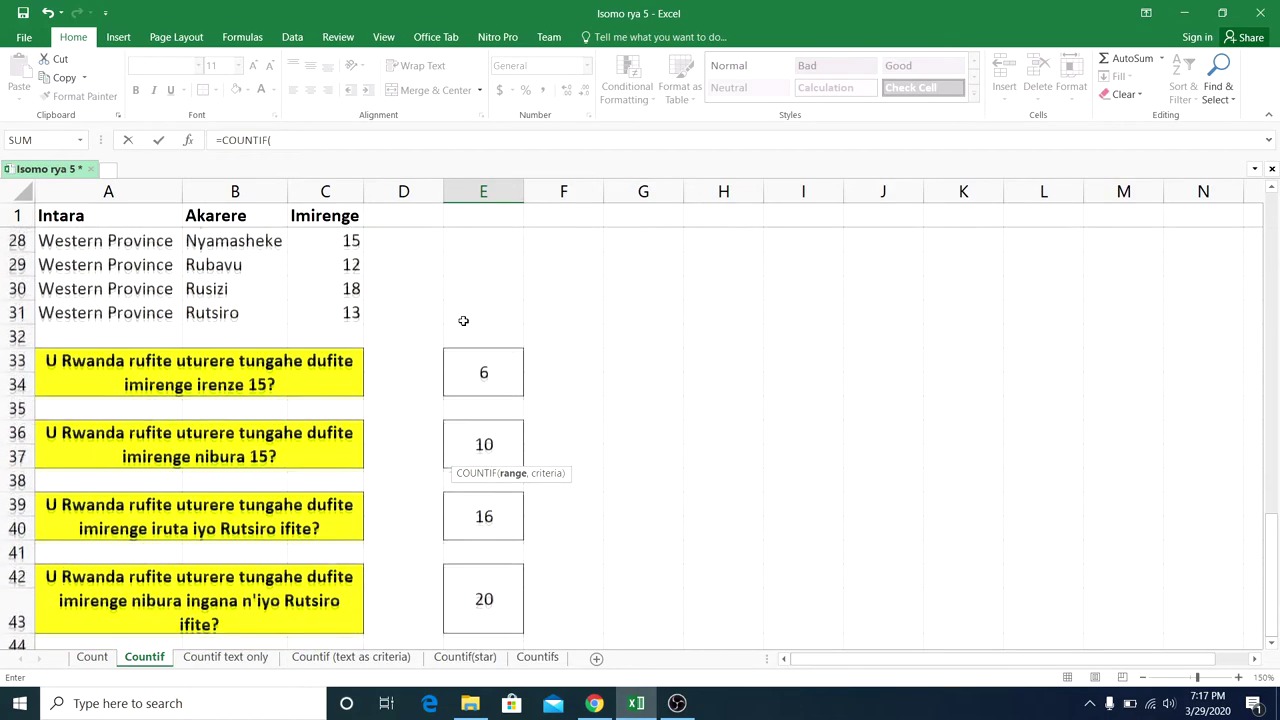
left_click(352, 334)
left_click_drag(352, 324, 337, 236)
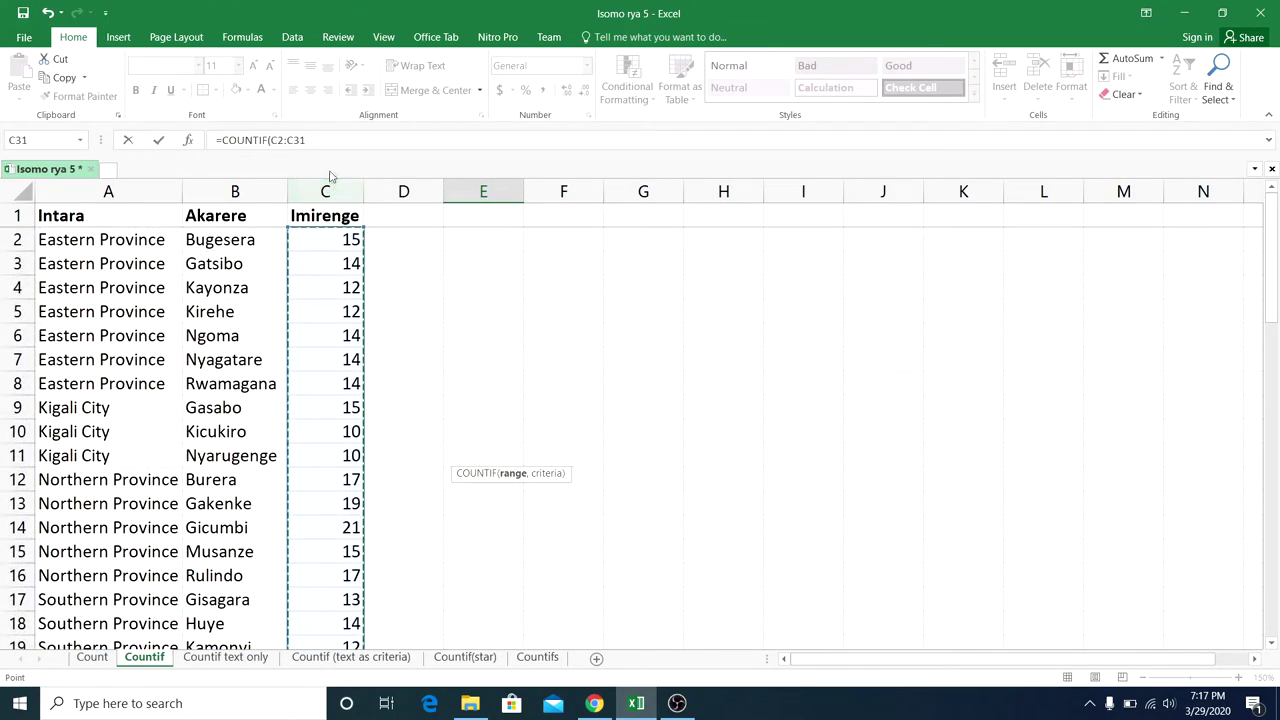
left_click(329, 140)
type(",")
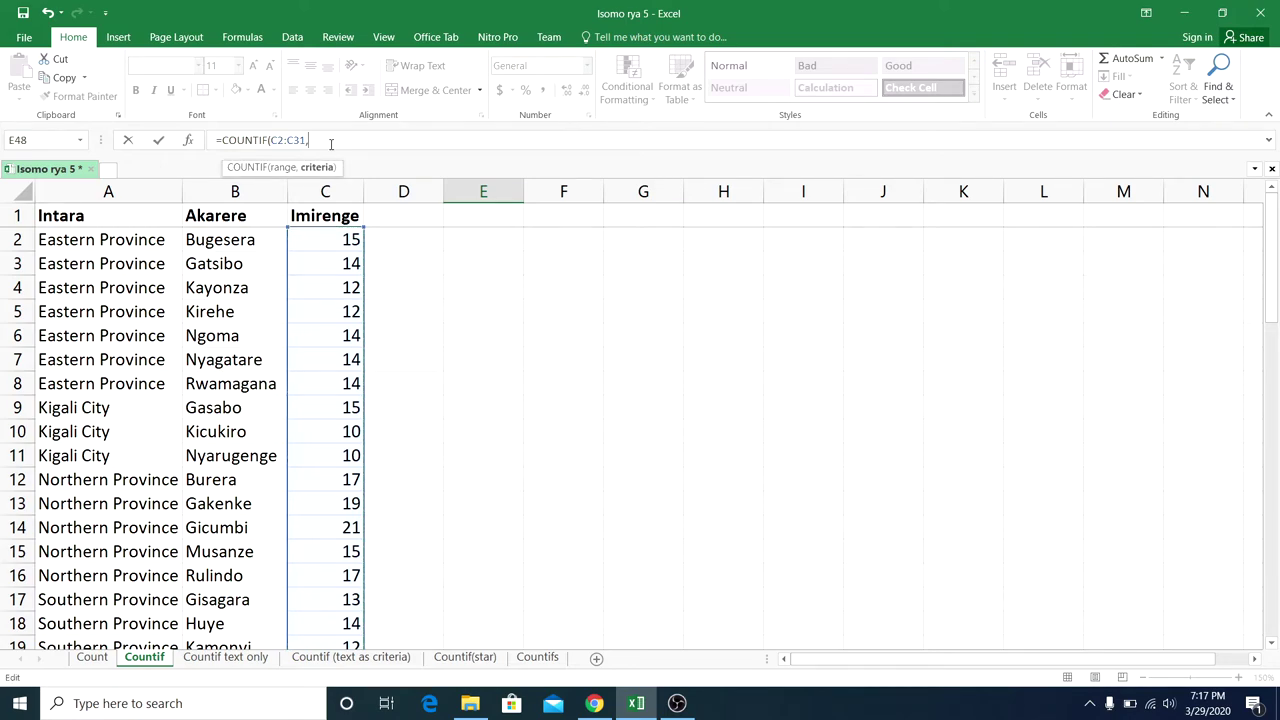
type("\"=\"&")
scroll(486, 374, "down", 6)
left_click(344, 503)
type(")")
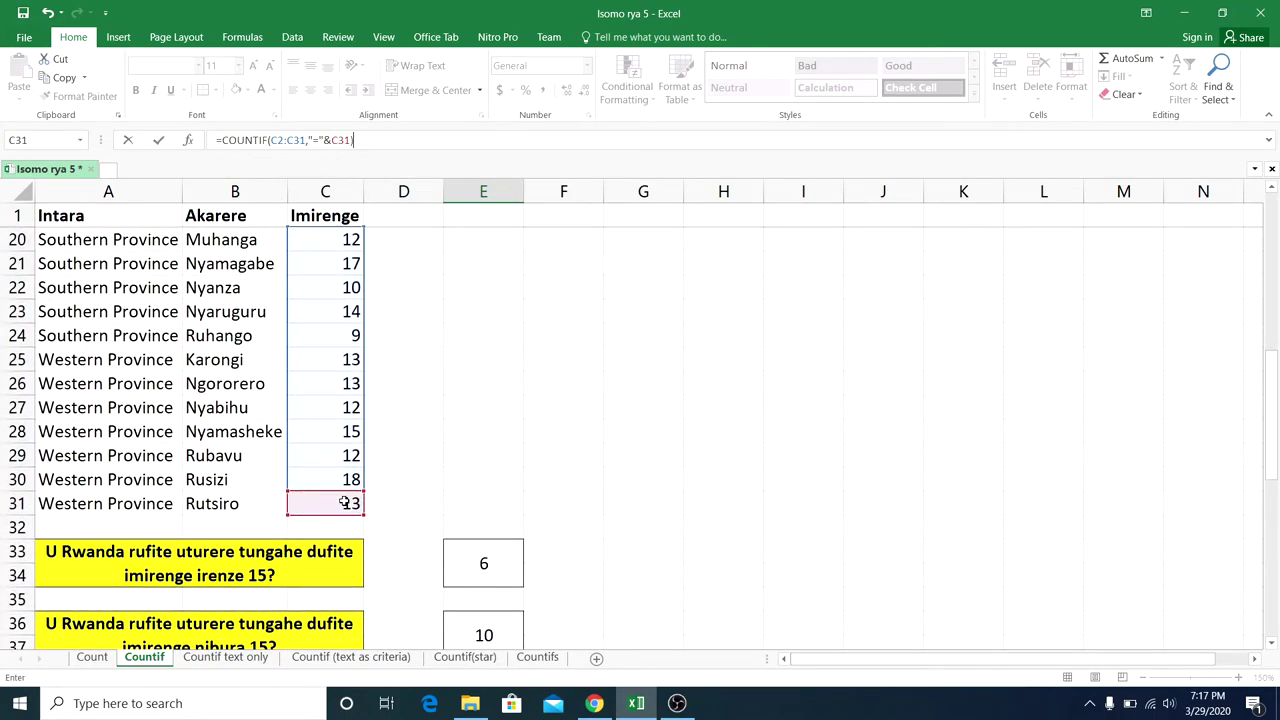
key("Return")
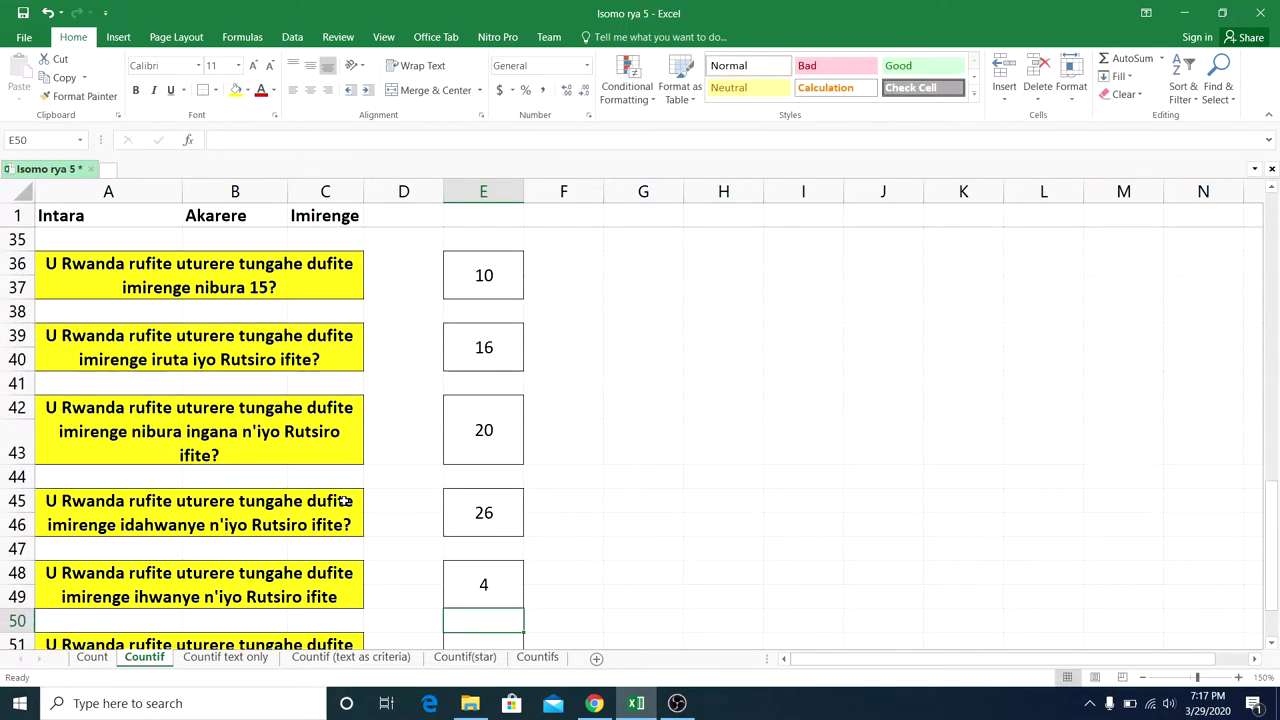
Review the E48 result, then begin a =count formula in the E51 answer cell.
left_click(483, 584)
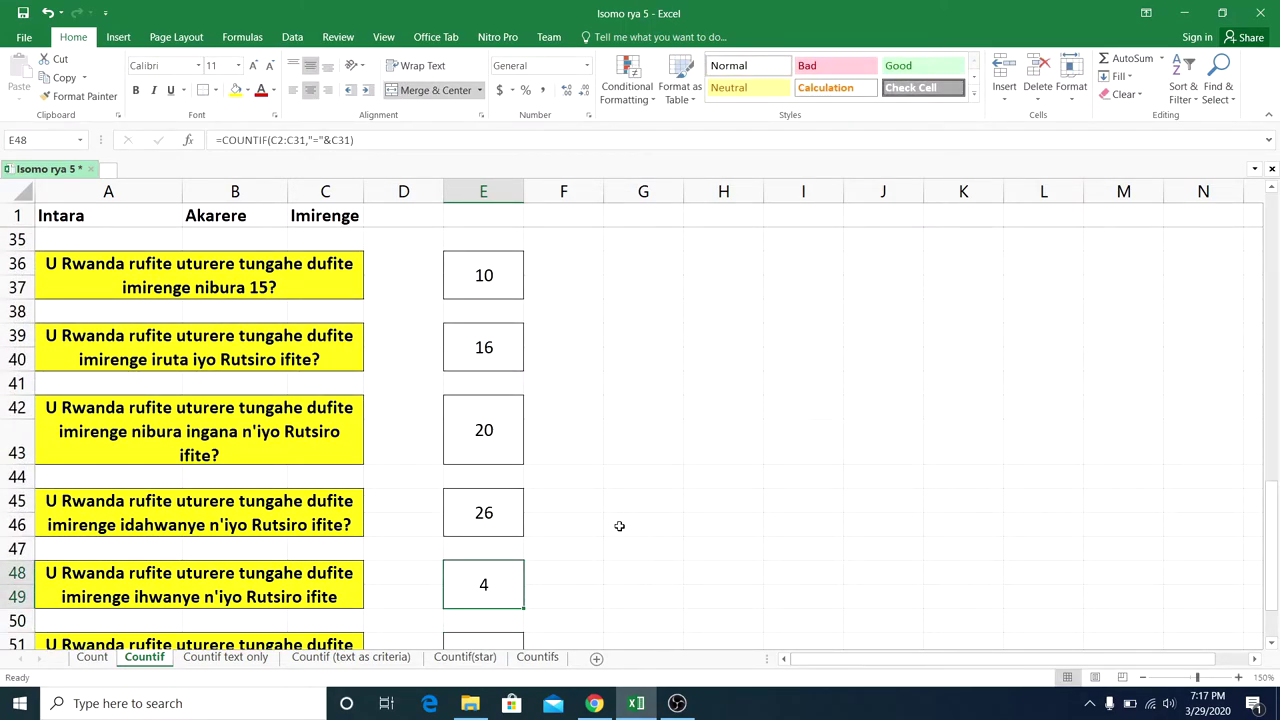
scroll(619, 526, "down", 2)
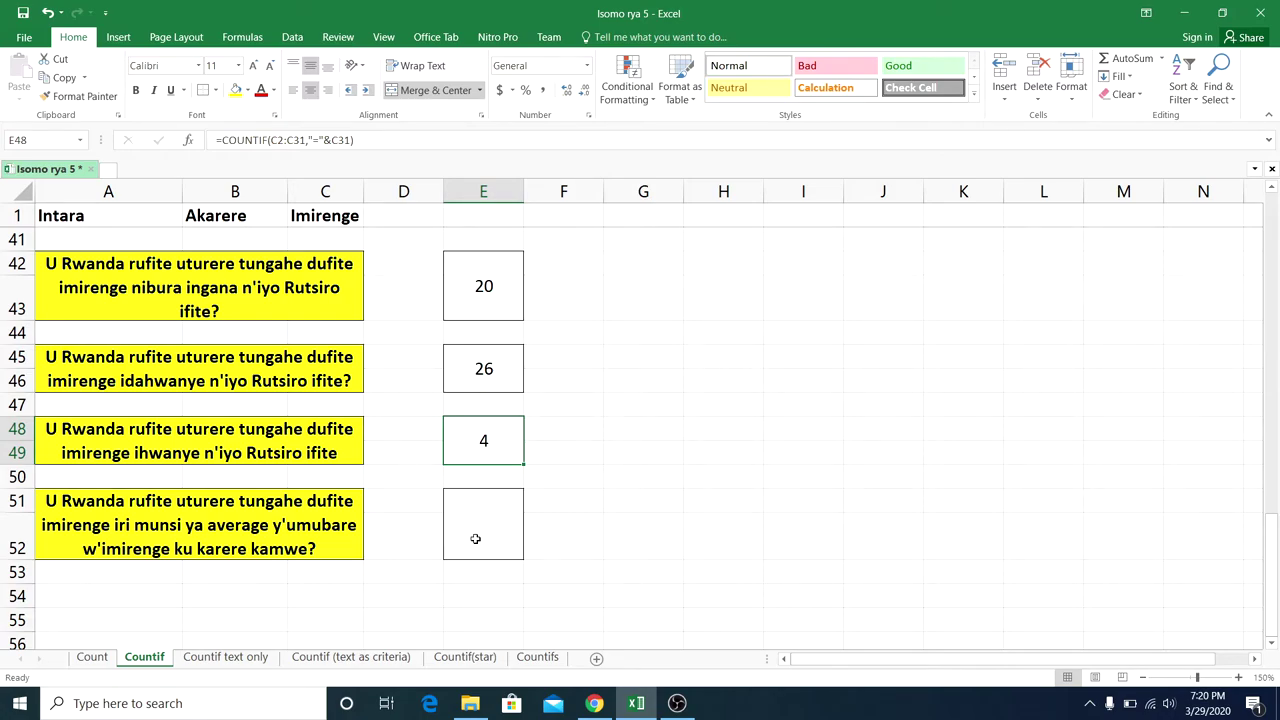
left_click(475, 539)
type("=count")
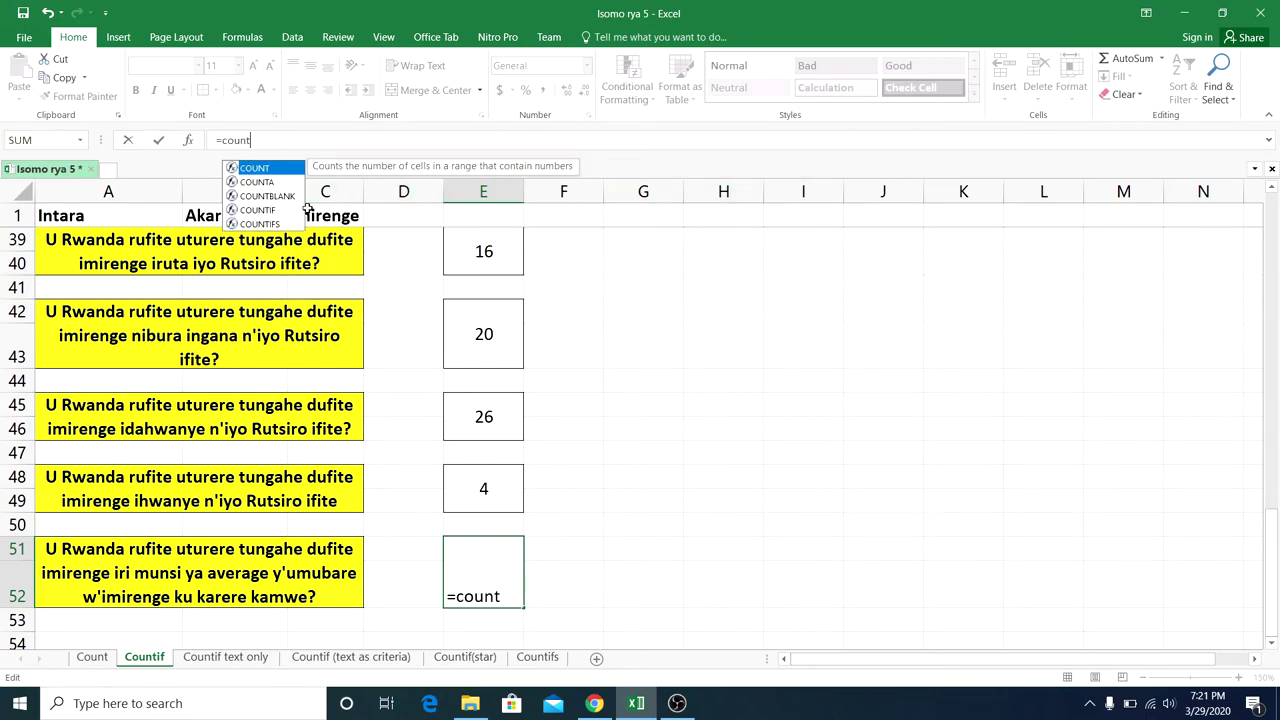
Build E51's COUNTIF with range C2:C31 and start the quoted criterion.
double_click(277, 211)
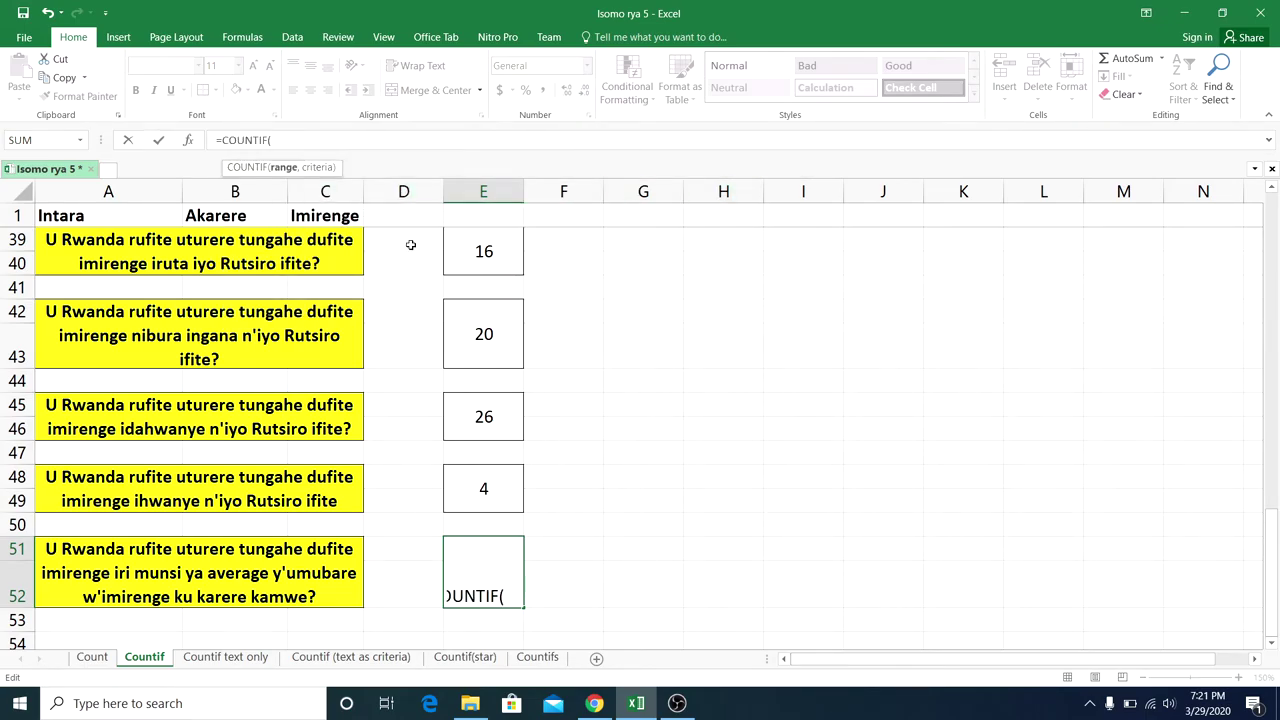
scroll(465, 259, "up", 5)
mouse_move(346, 432)
left_mouse_down()
mouse_move(345, 122)
mouse_move(346, 149)
left_mouse_up()
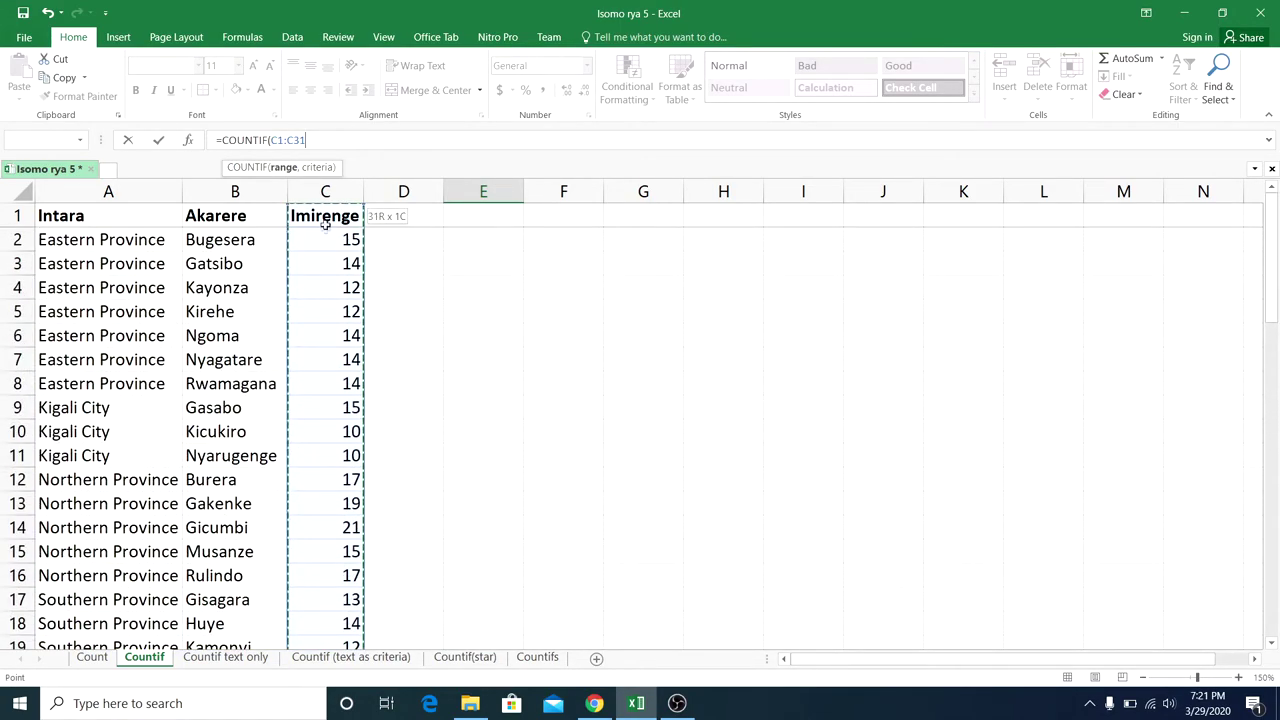
type(",")
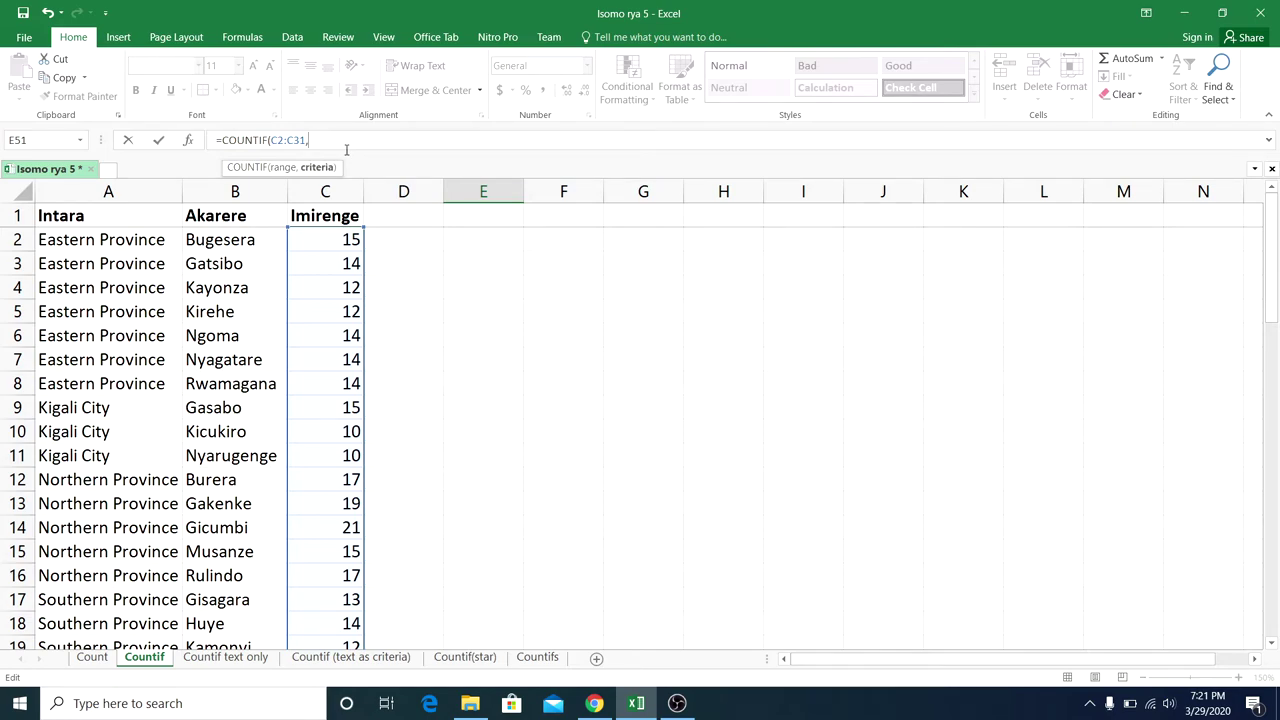
type("\"")
scroll(743, 409, "down", 7)
scroll(743, 409, "down", 4)
scroll(745, 409, "down", 2)
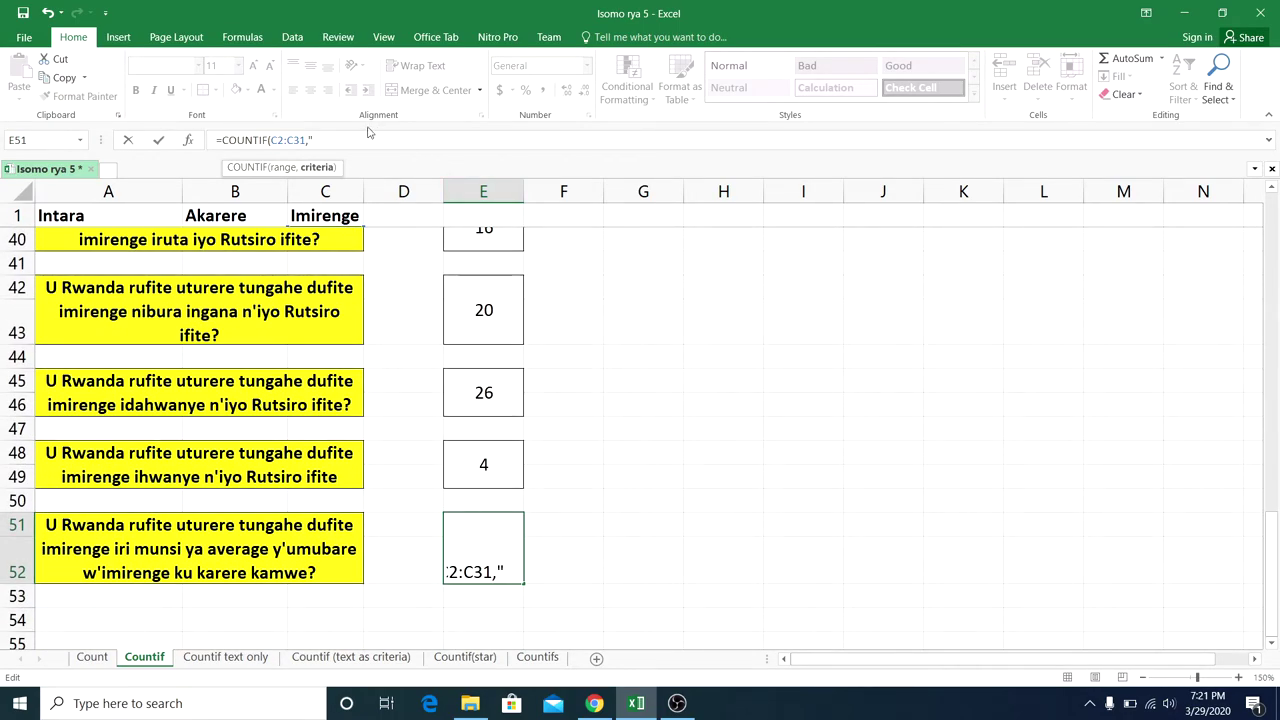
Complete the criterion as "<"&AVERAGE(C2:C31) and commit, so E51 shows 14.
type("<")
type("\"")
type("&")
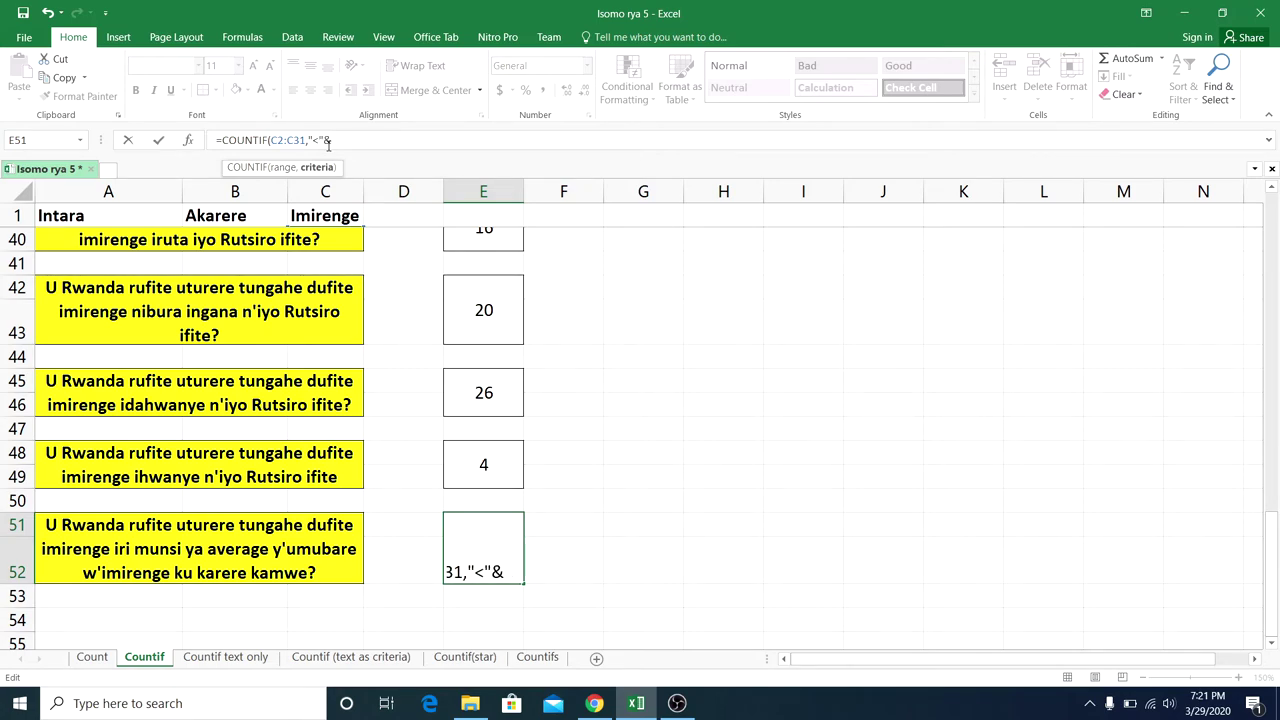
type("aver")
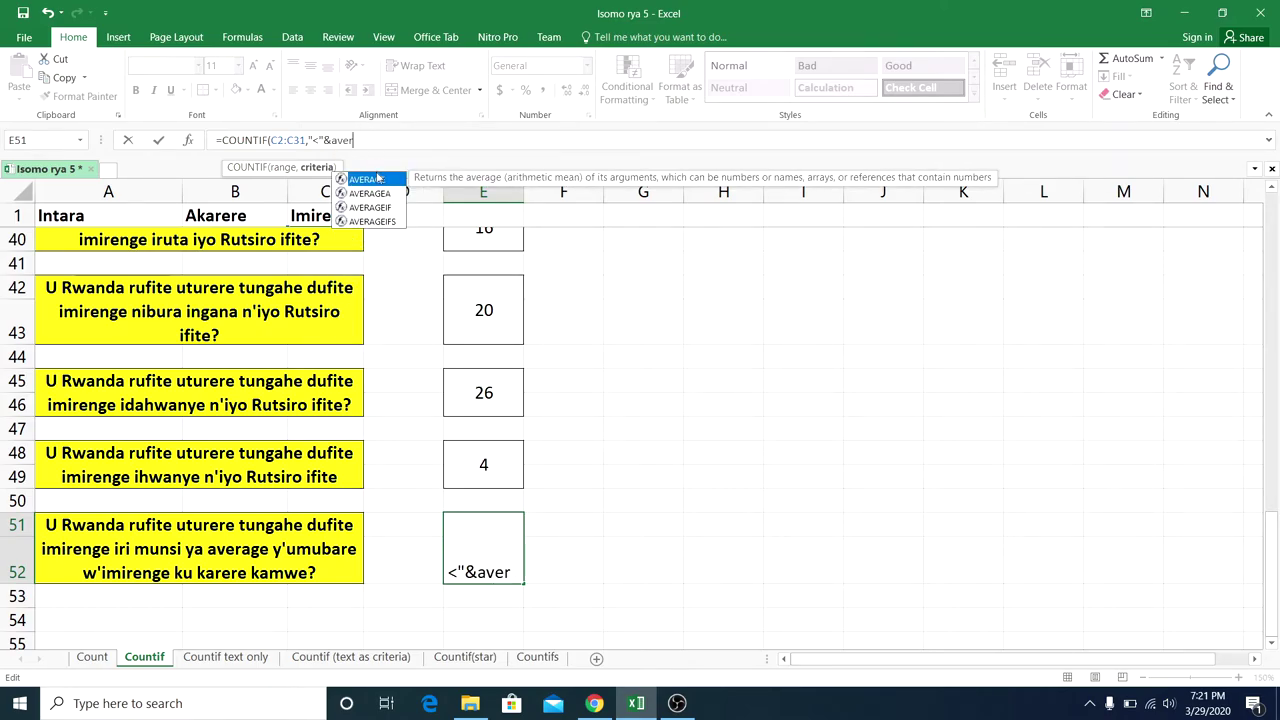
double_click(368, 178)
scroll(428, 286, "up", 1)
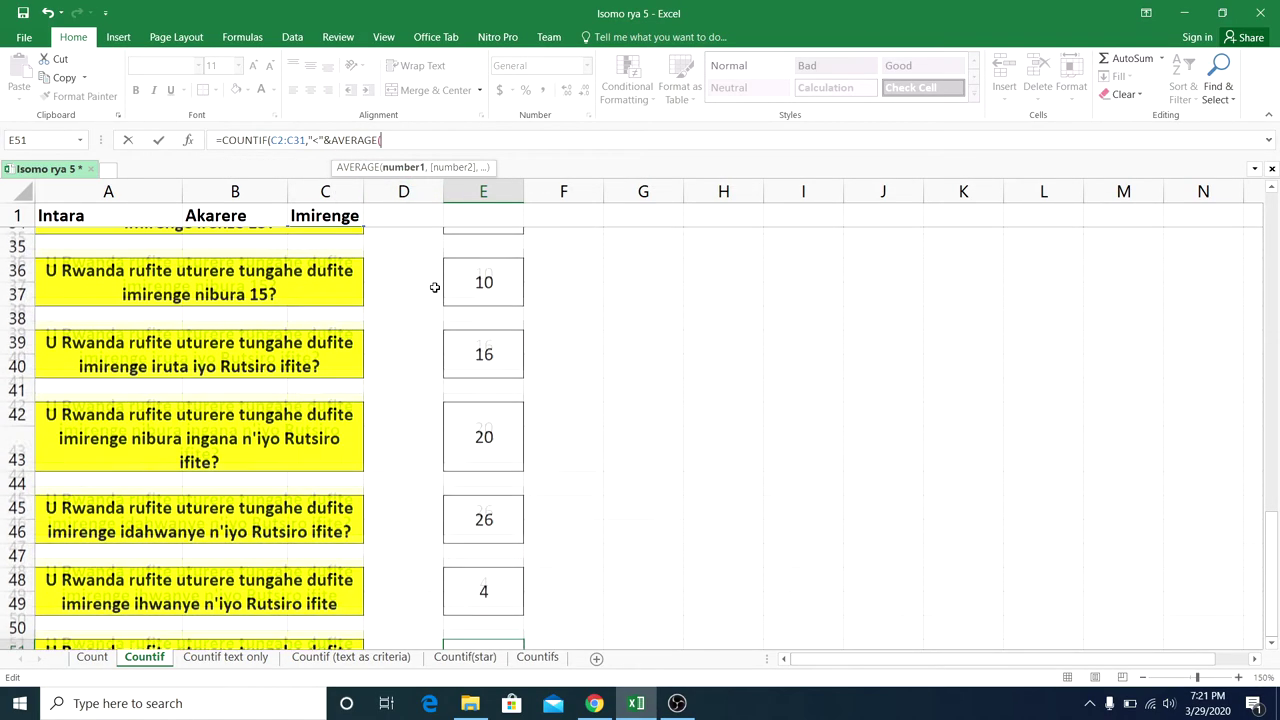
scroll(430, 286, "up", 3)
scroll(389, 331, "up", 1)
mouse_move(350, 359)
left_mouse_down()
mouse_move(361, 105)
mouse_move(341, 238)
left_mouse_up()
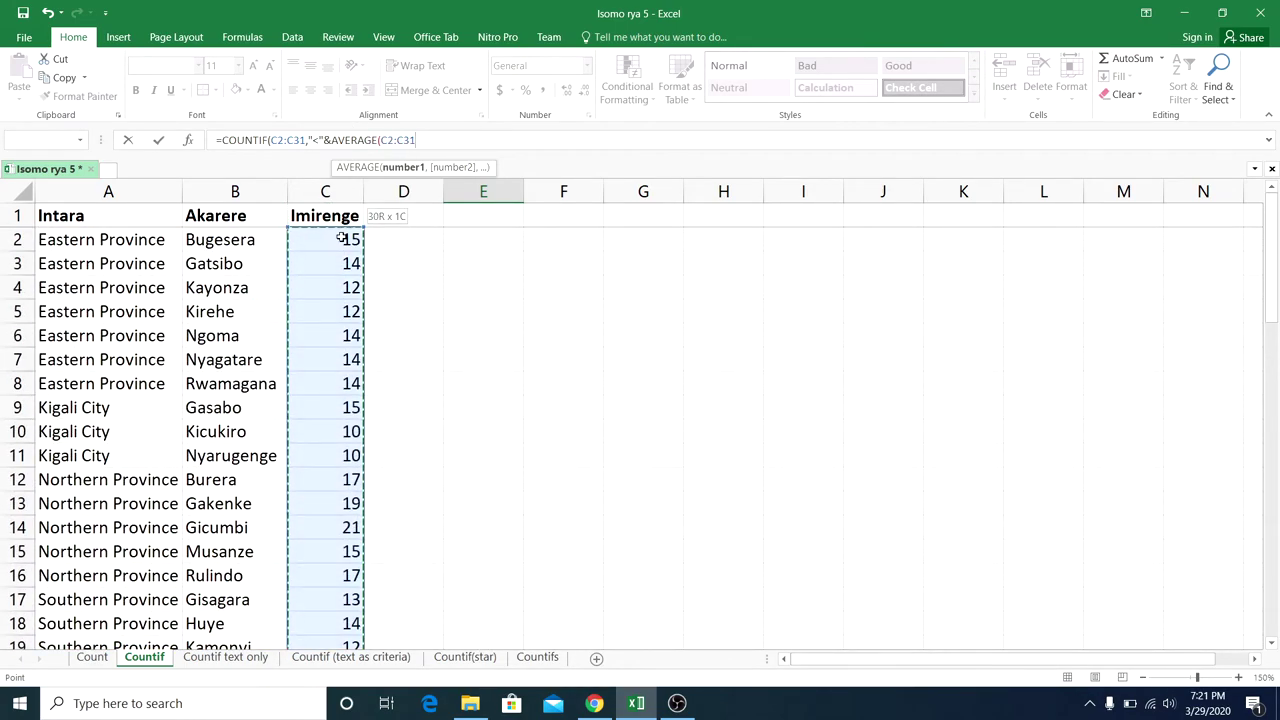
type(")")
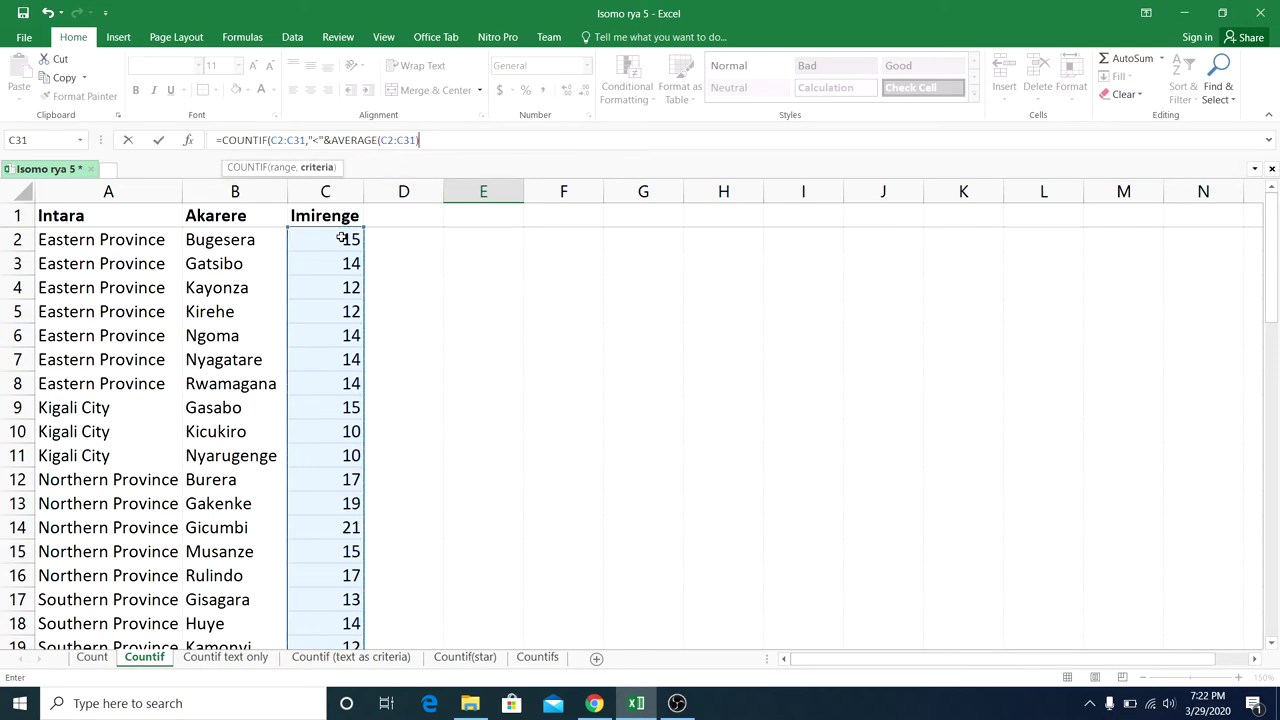
left_click(429, 149)
left_click(271, 140)
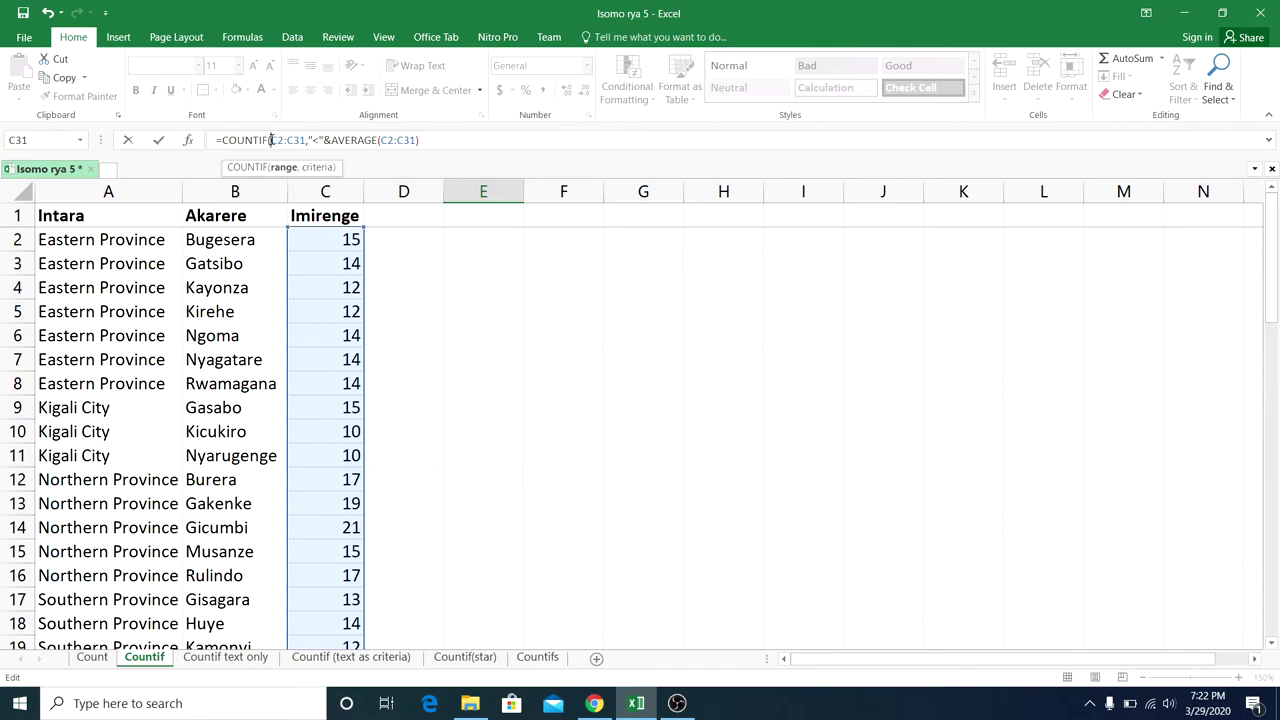
left_click(429, 140)
type(")")
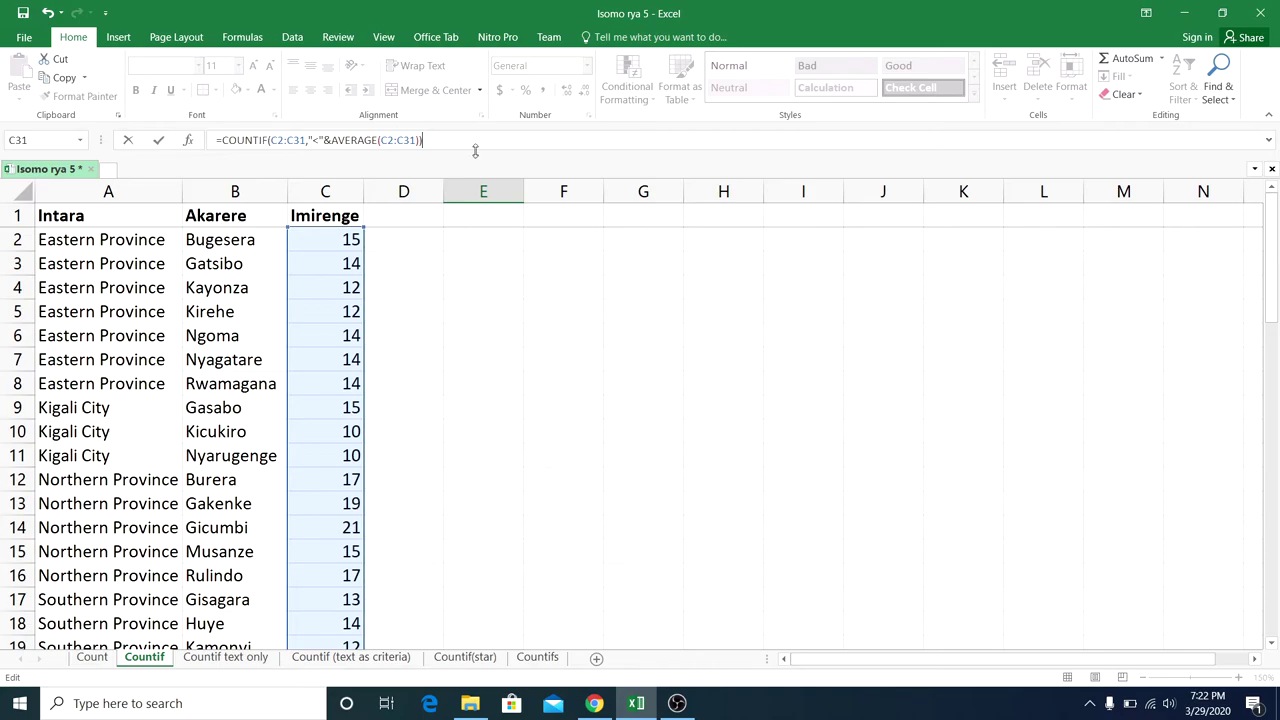
key("Return")
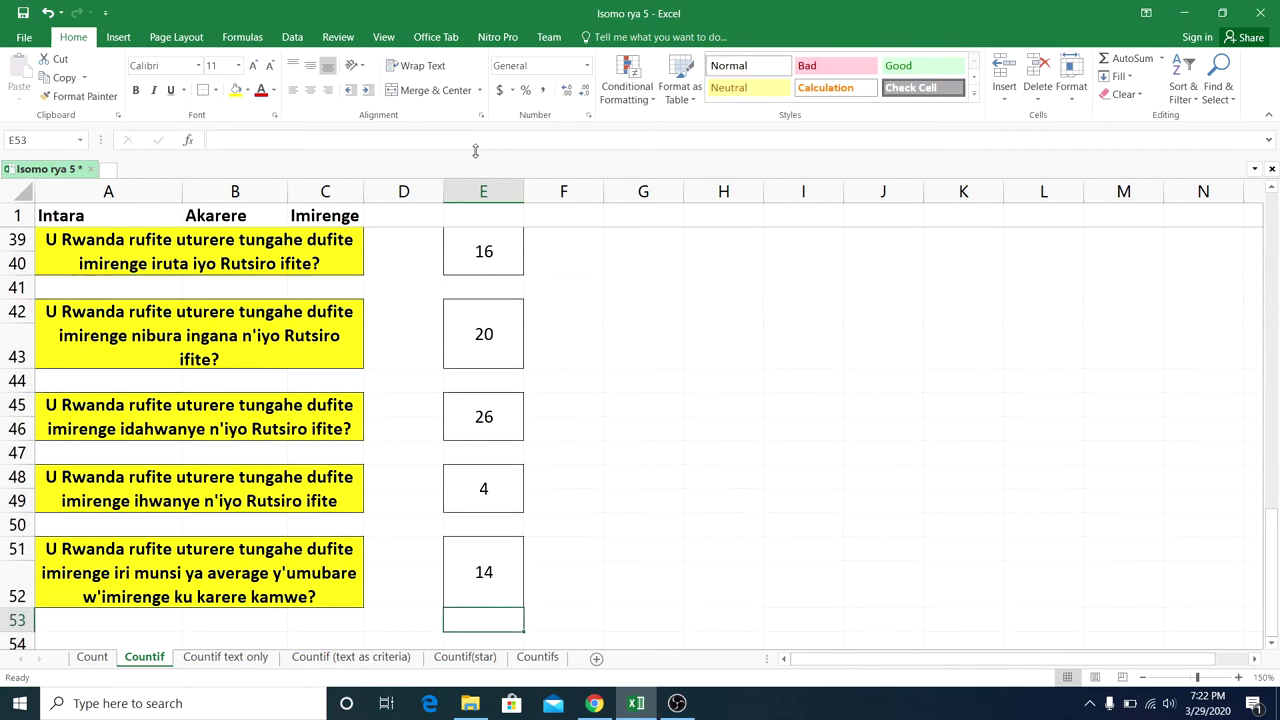
left_click(480, 578)
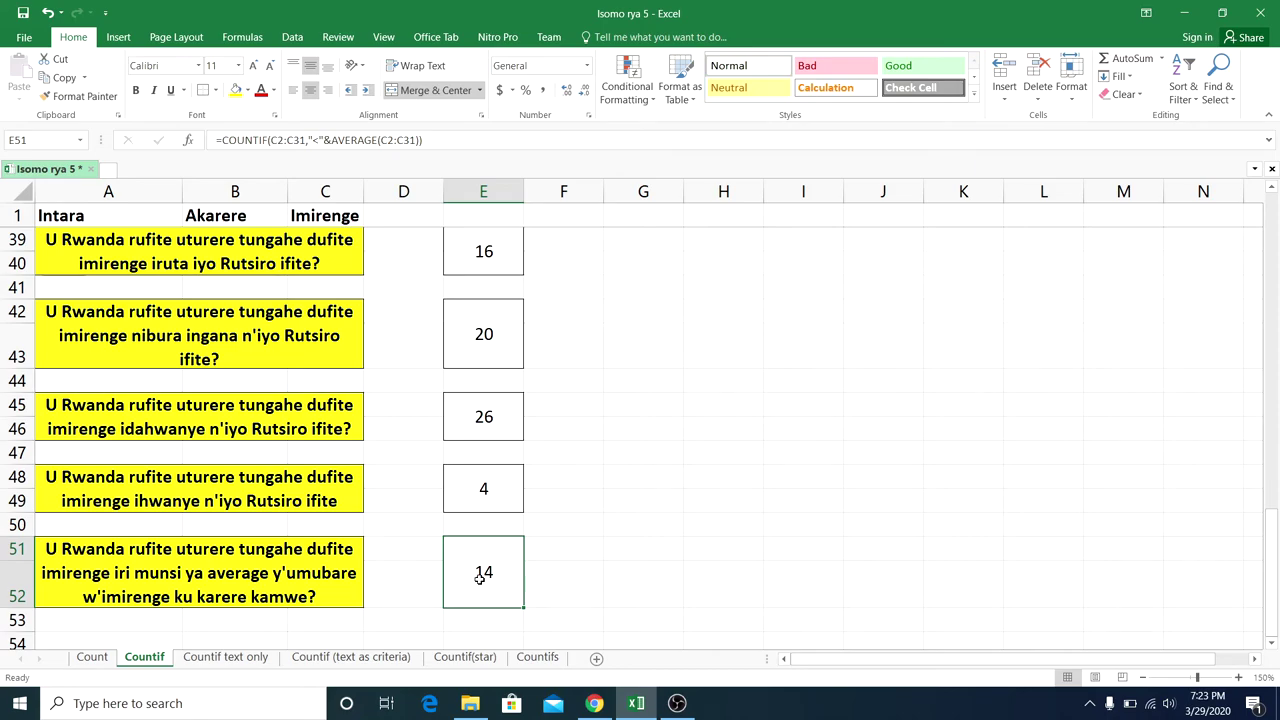
Switch to the 'Countif text only' sheet with Ctrl+PageDown.
key("ctrl+Page_Down")
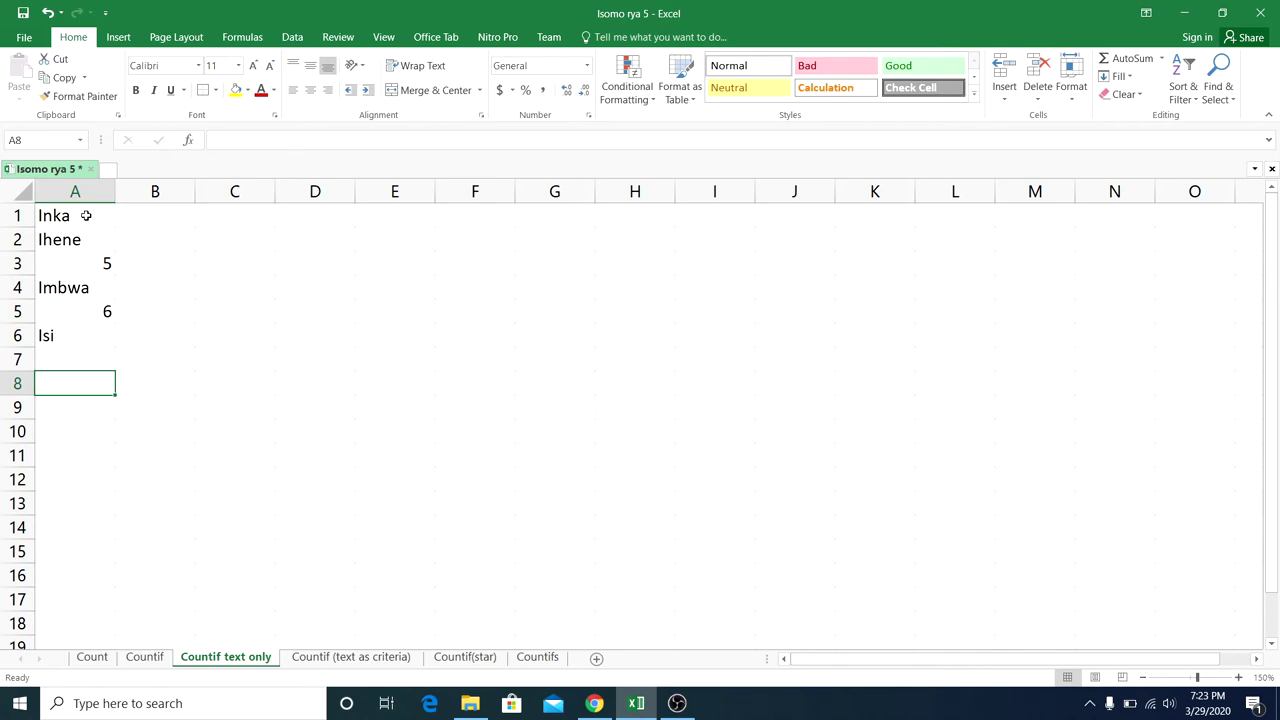
Enter =COUNTIF(A1:A6,"*") in A8 so it counts the text entries, returning 4.
left_click_drag(86, 215, 75, 345)
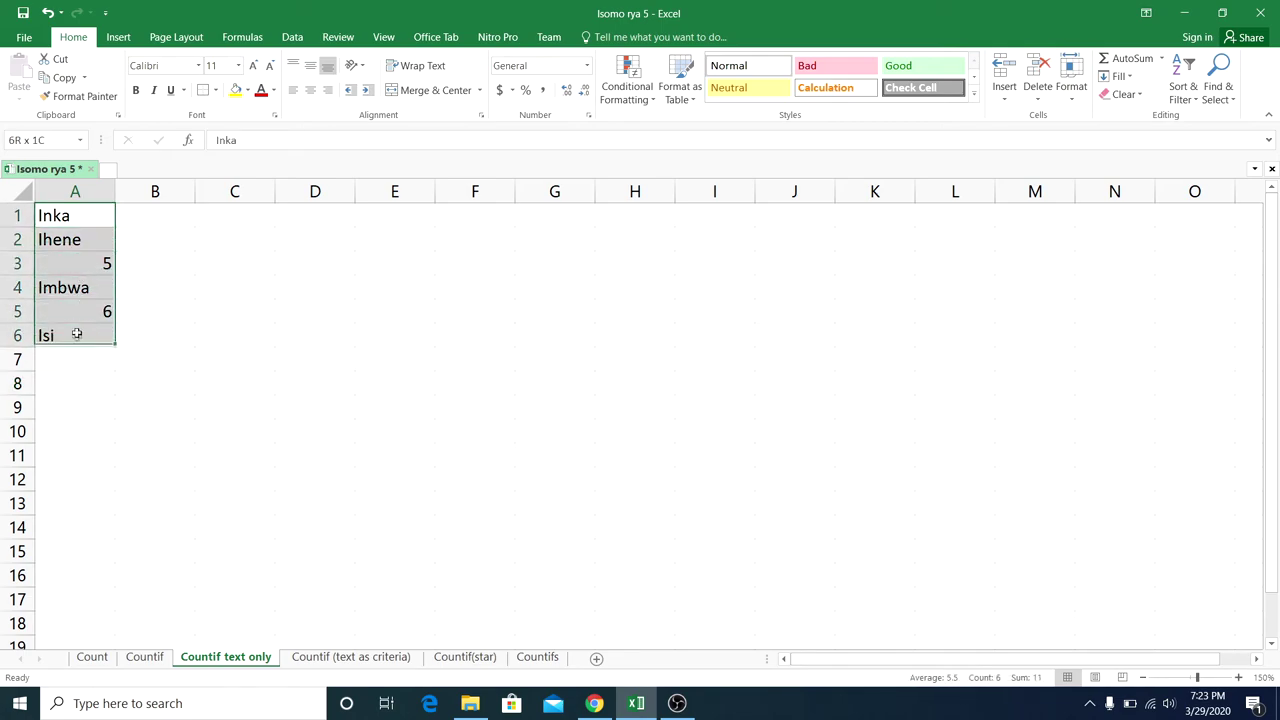
left_click(52, 383)
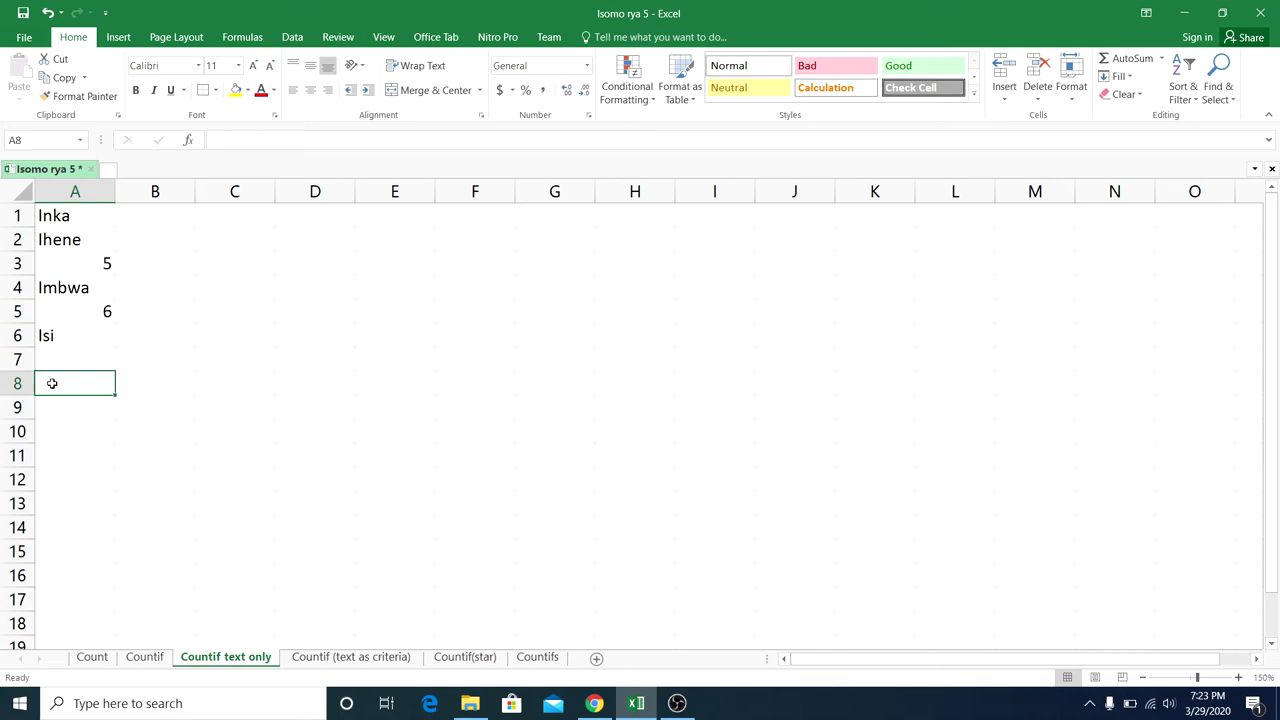
type("=")
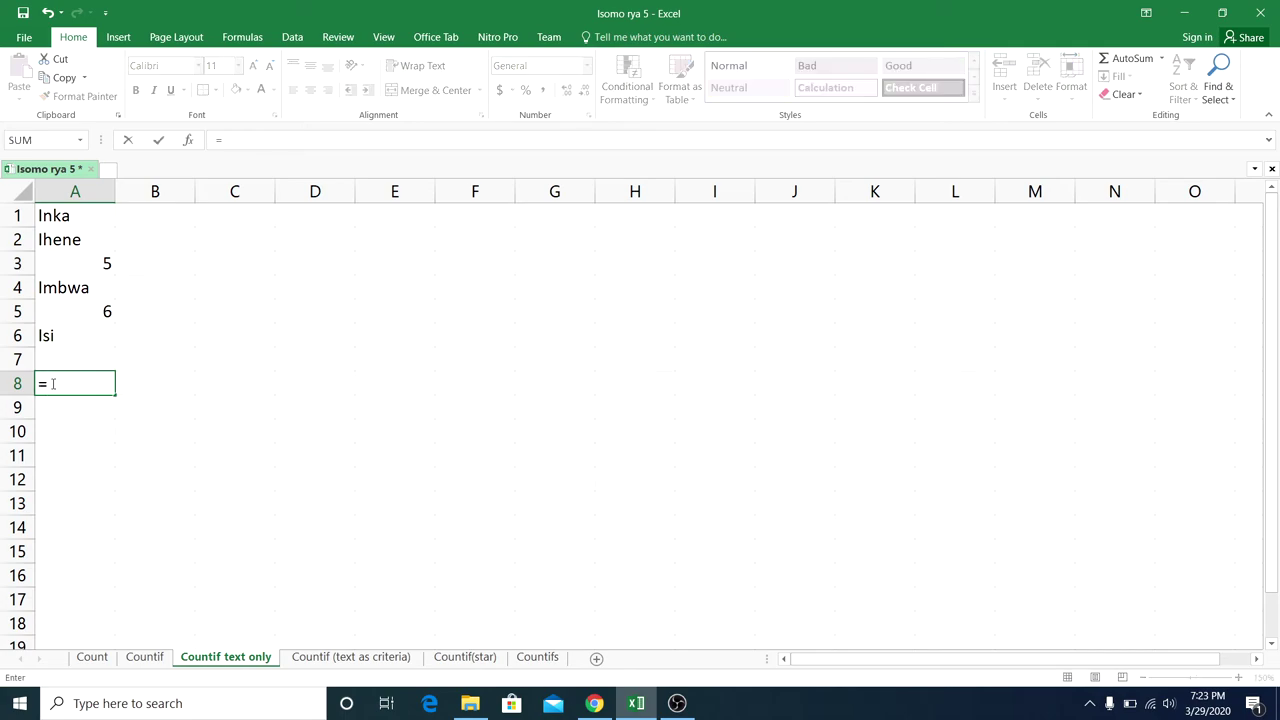
type("countif")
double_click(67, 406)
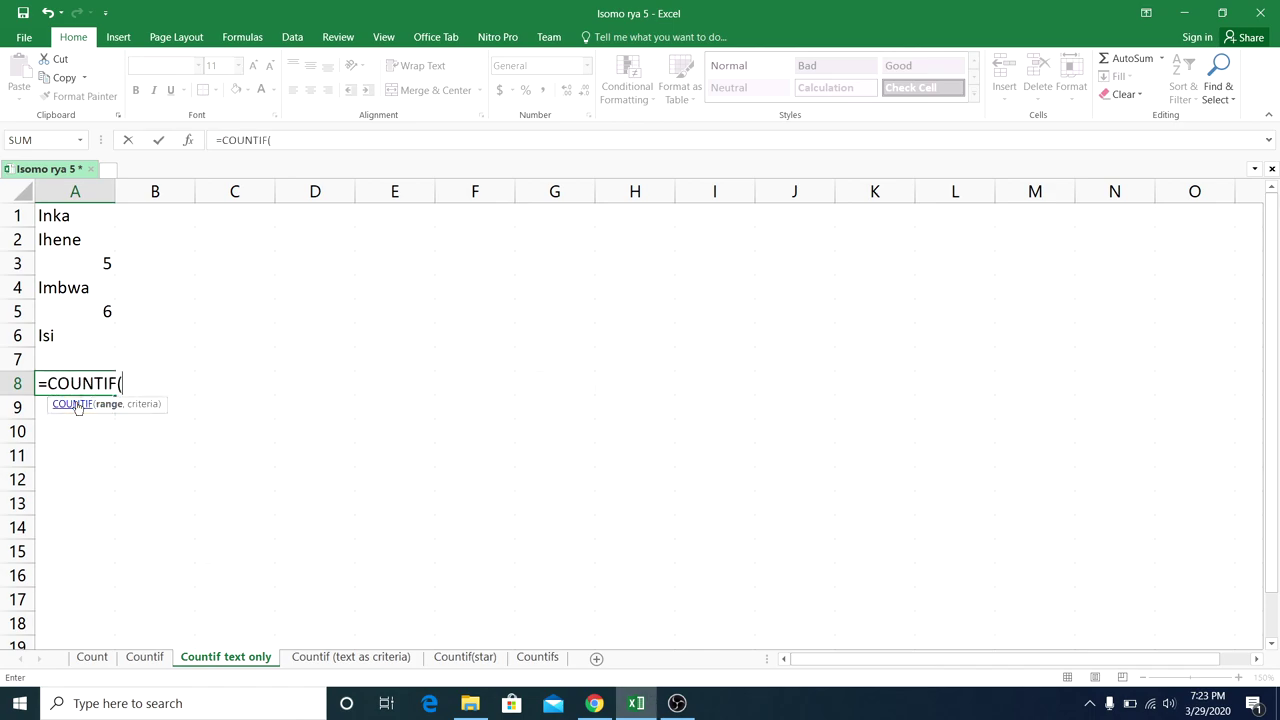
left_click_drag(88, 211, 97, 340)
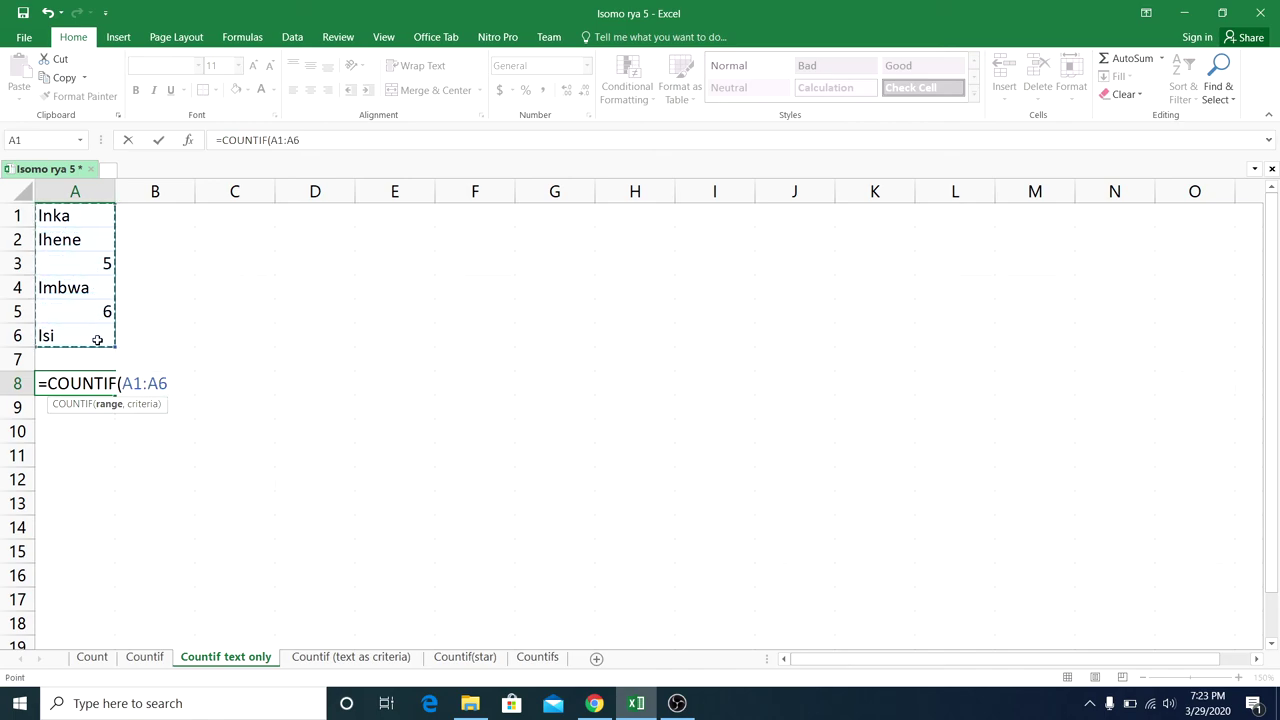
type(",")
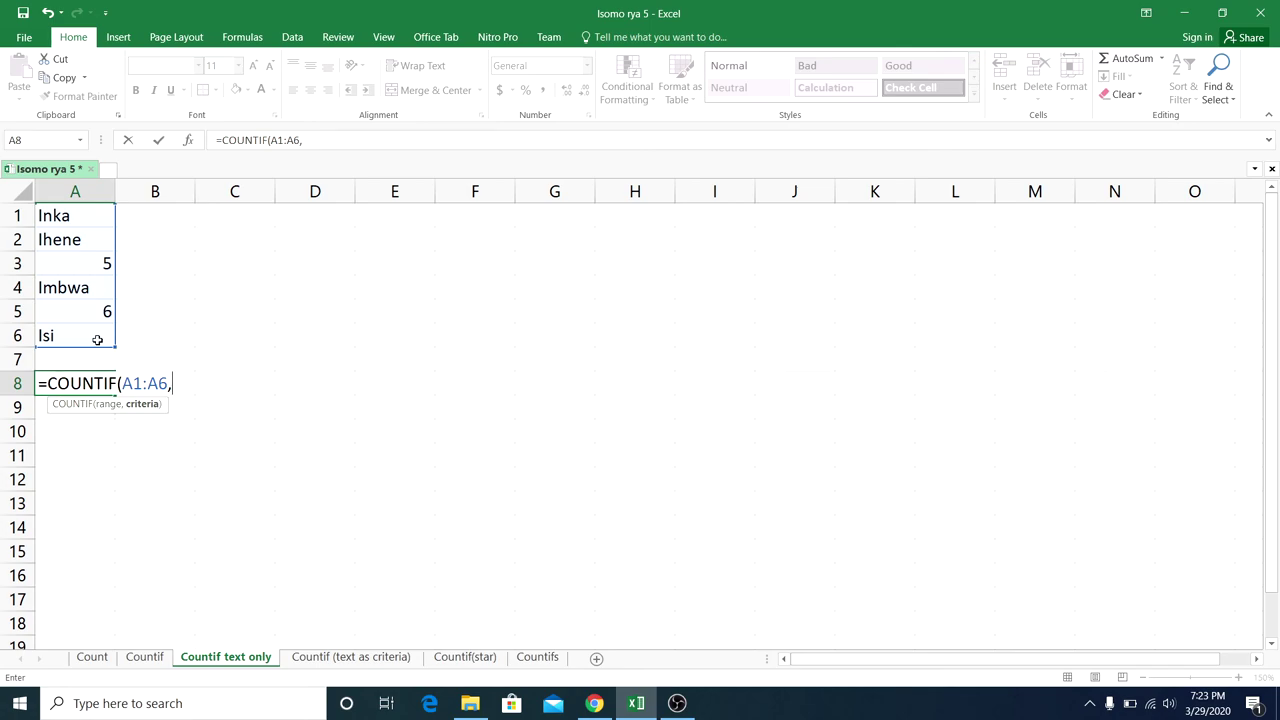
type("\"")
type("*\"")
key("Return")
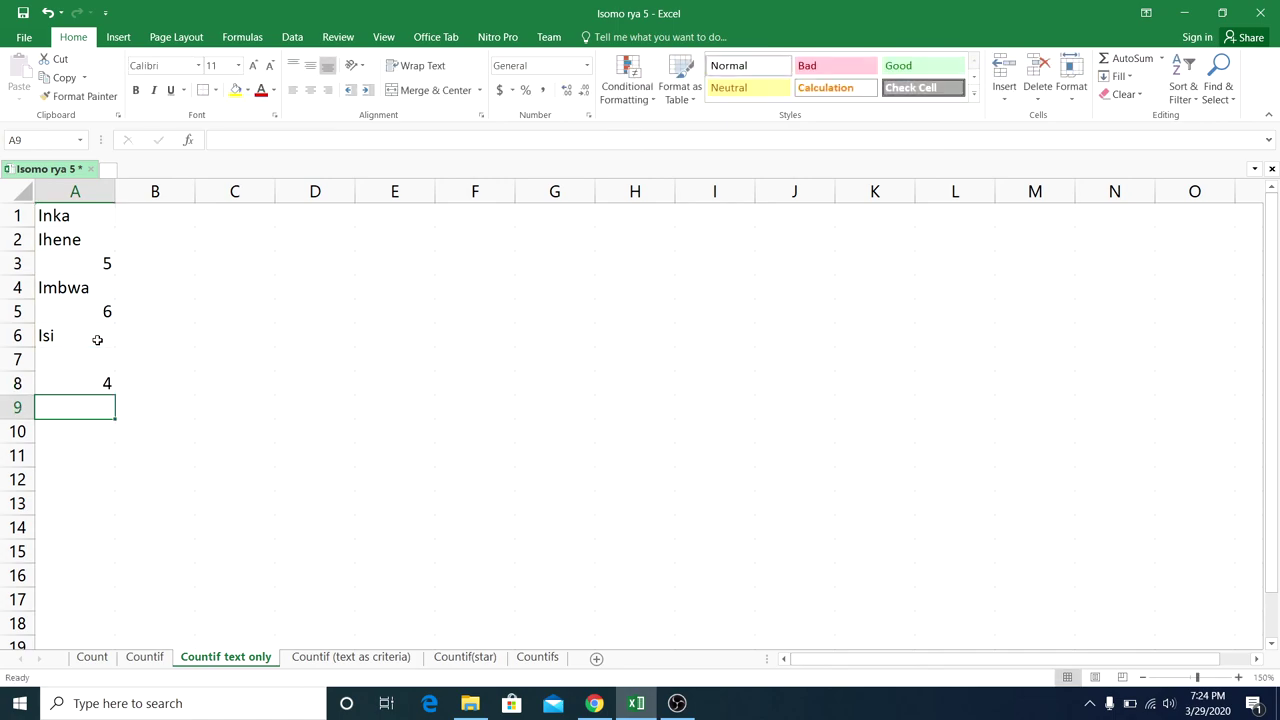
left_click(105, 383)
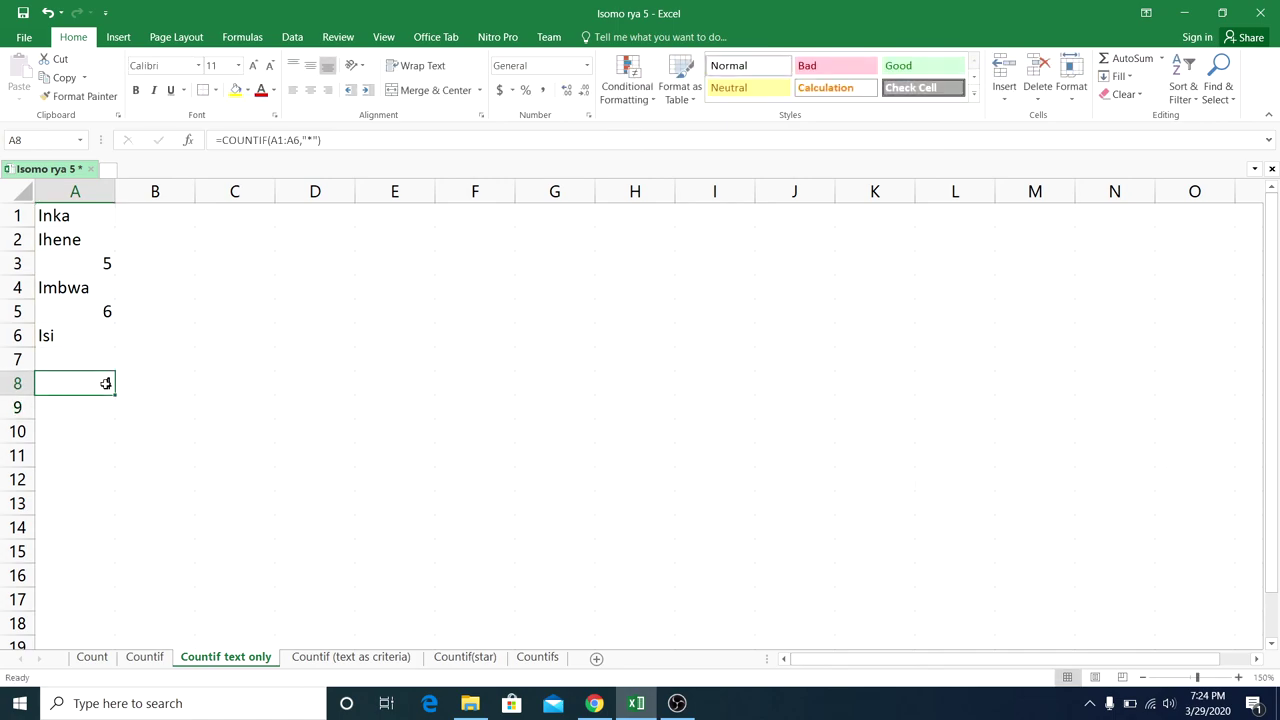
double_click(311, 140)
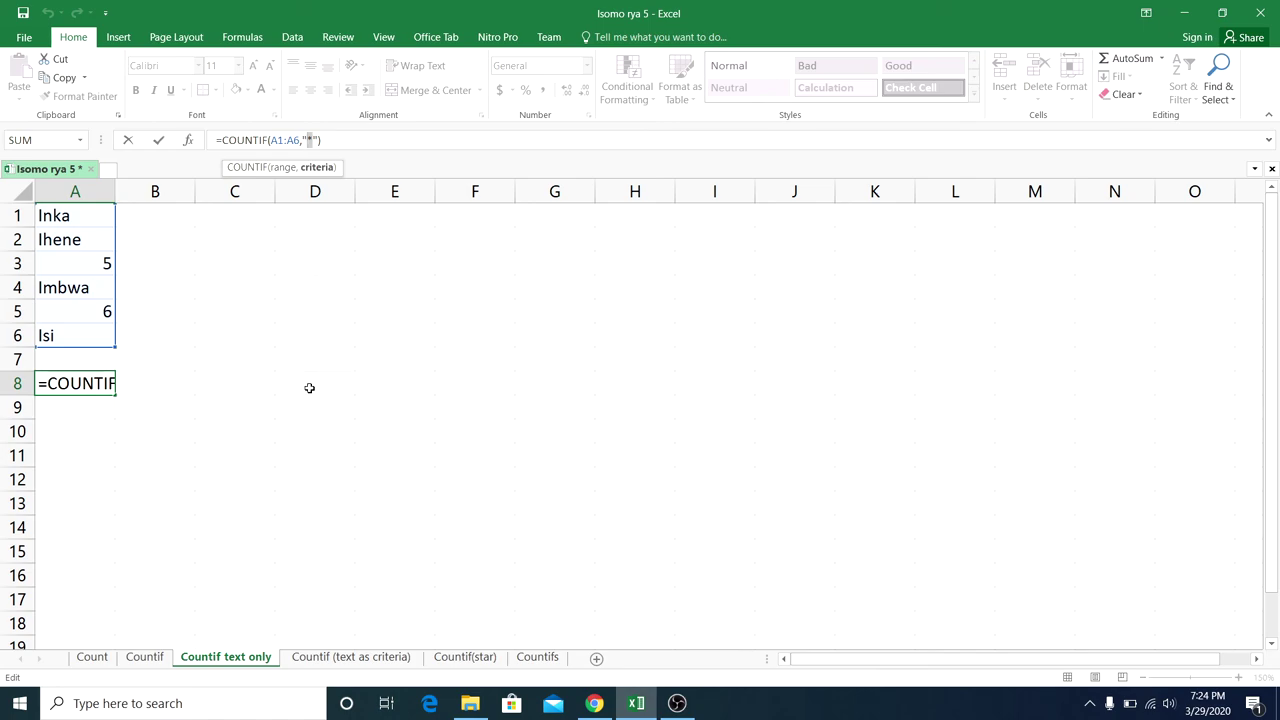
key("ctrl+Return")
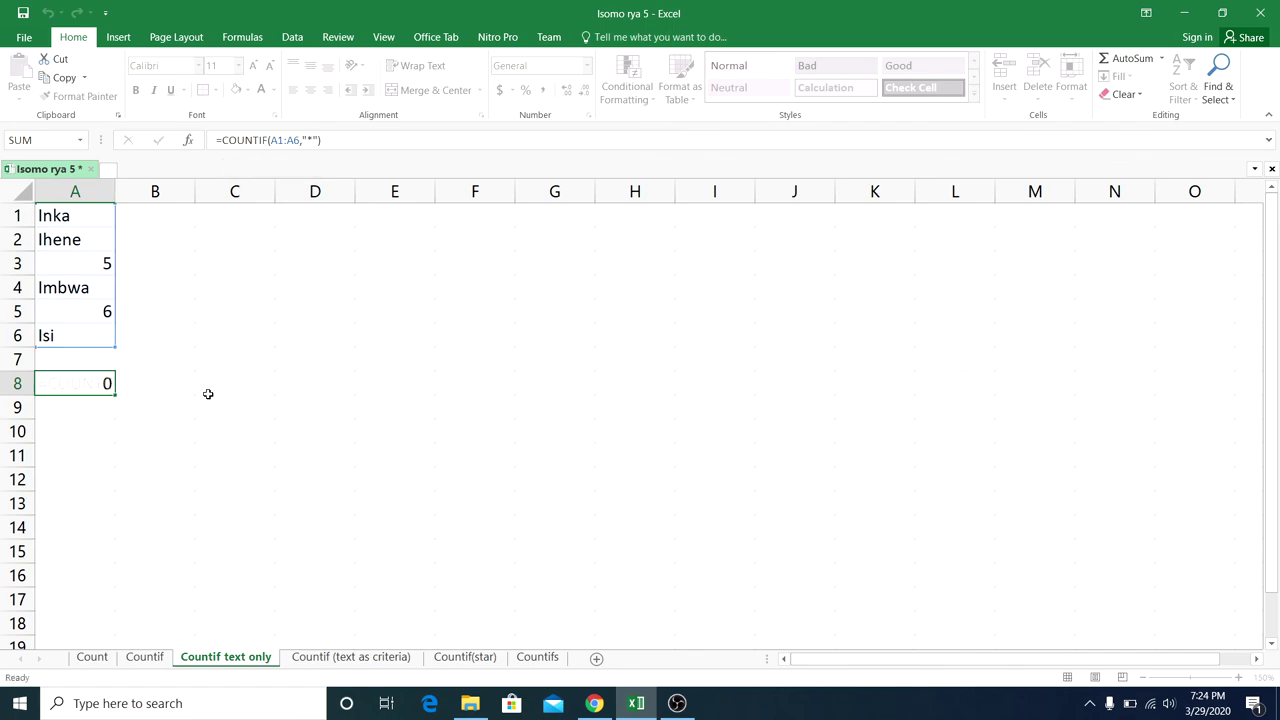
key("Return")
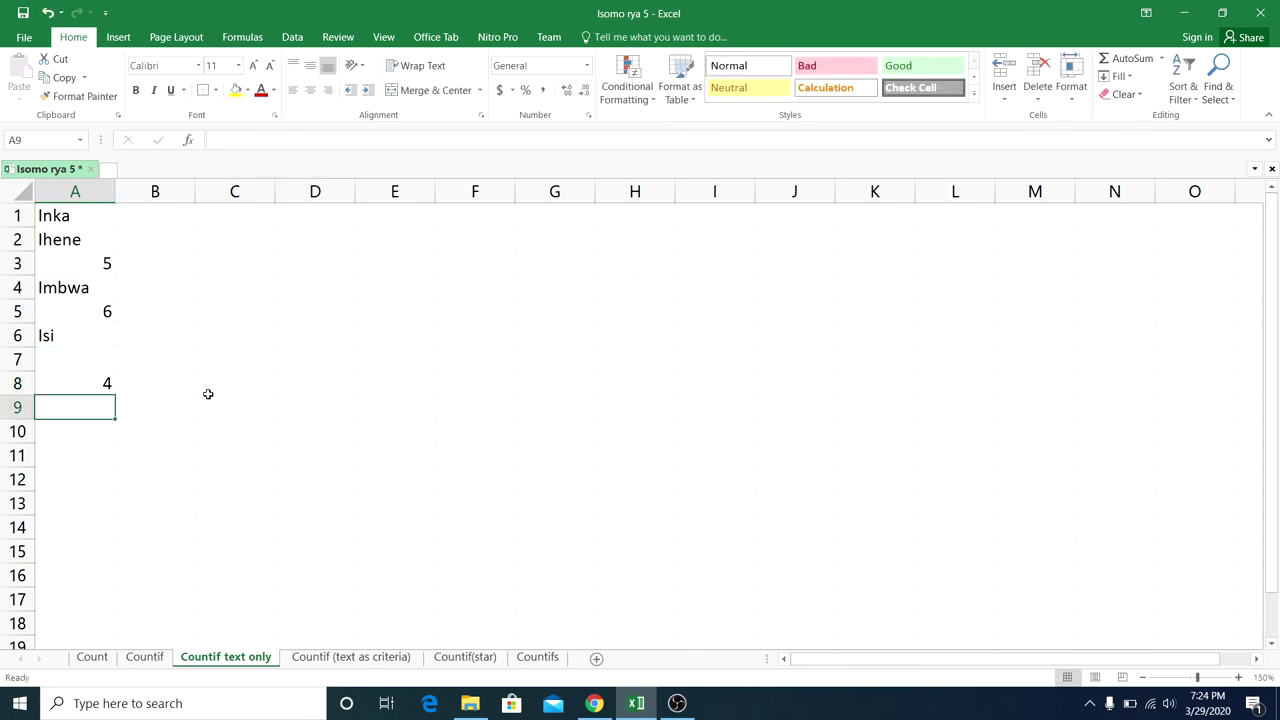
Check A8's formula against the text entries Inka, Ihene, Imbwa and Isi.
left_click(96, 385)
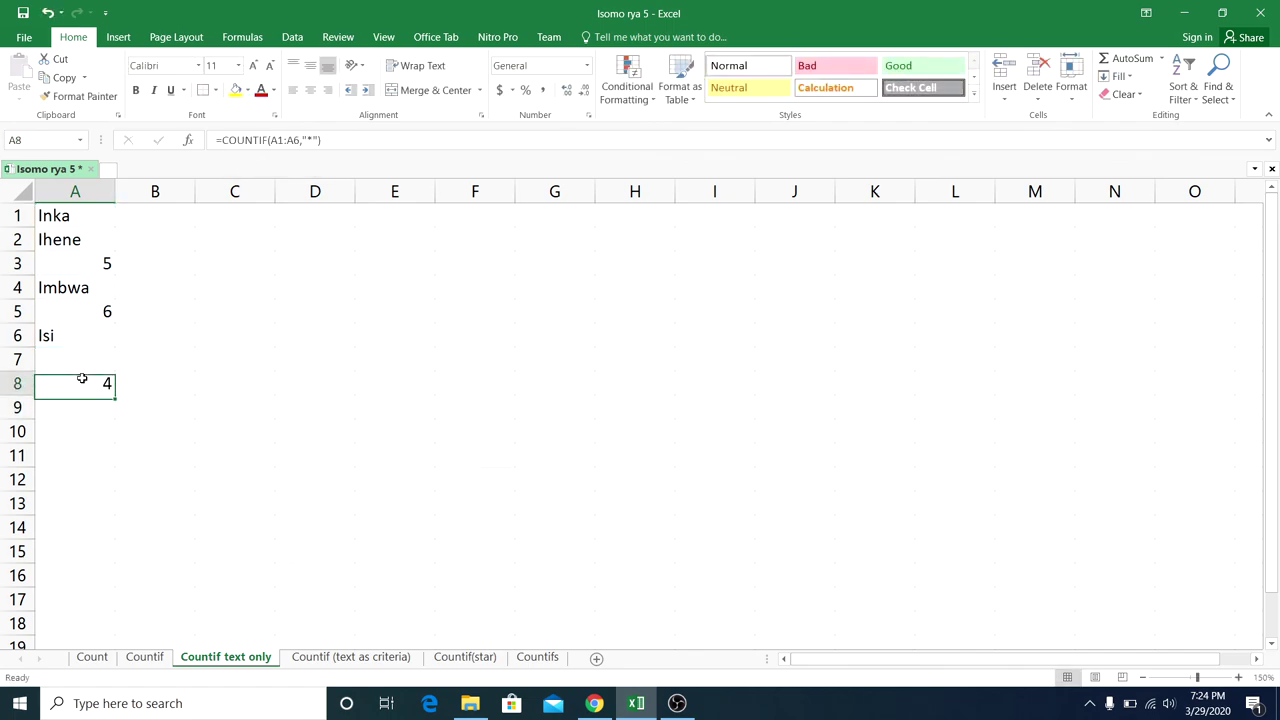
left_click(84, 217)
left_click(85, 239)
left_click(80, 288)
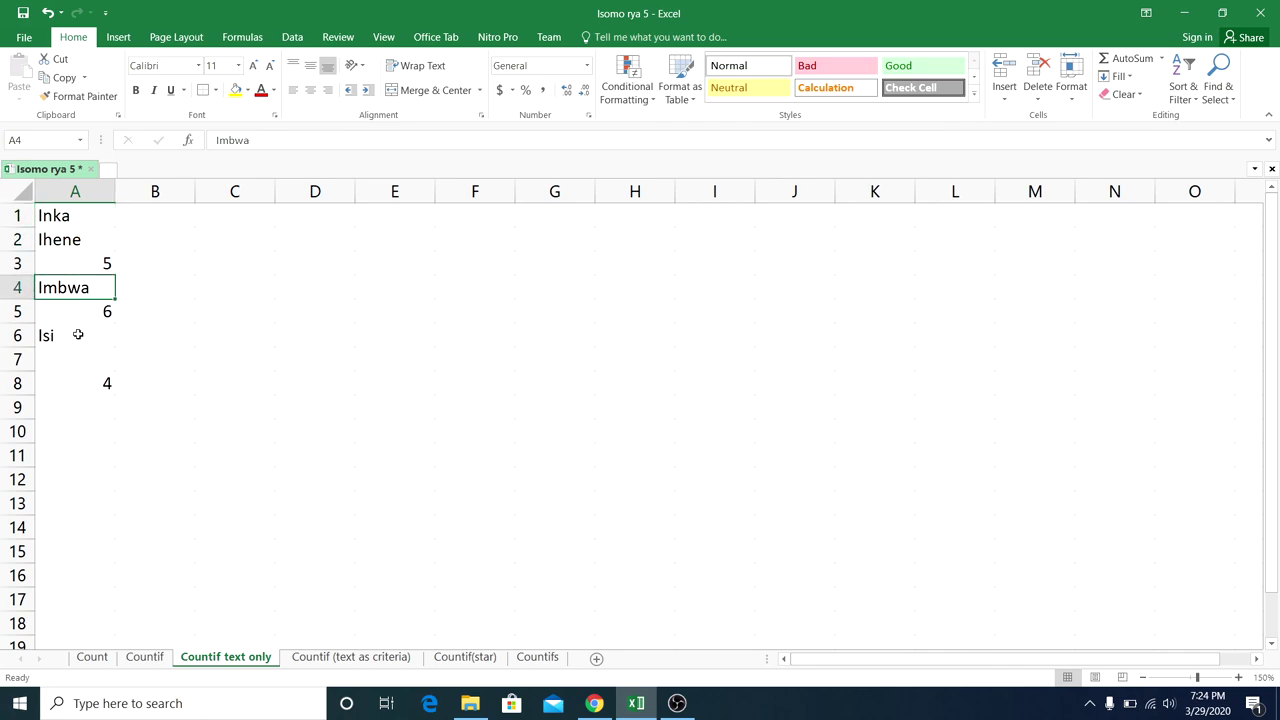